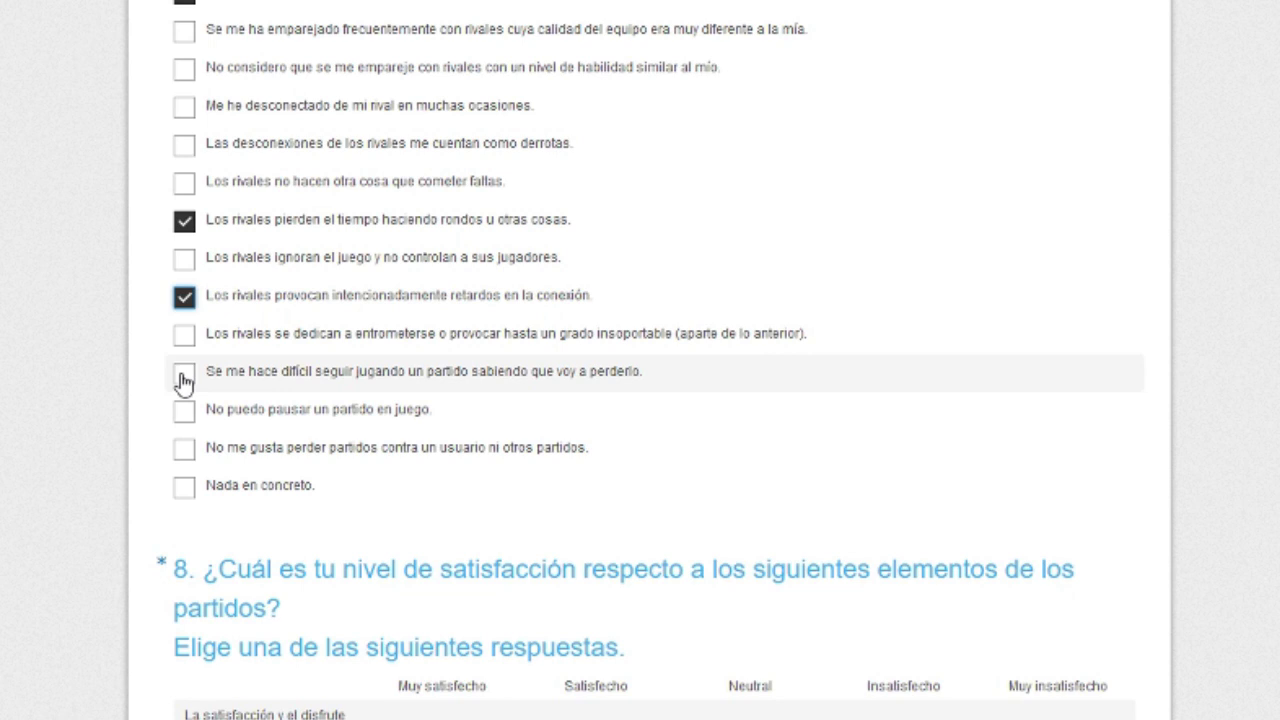
# Tick "Se me hace difícil seguir jugando un partido sabiendo que voy a perderlo" and review the ticked complaints about rivals.
pyautogui.click(183, 376)
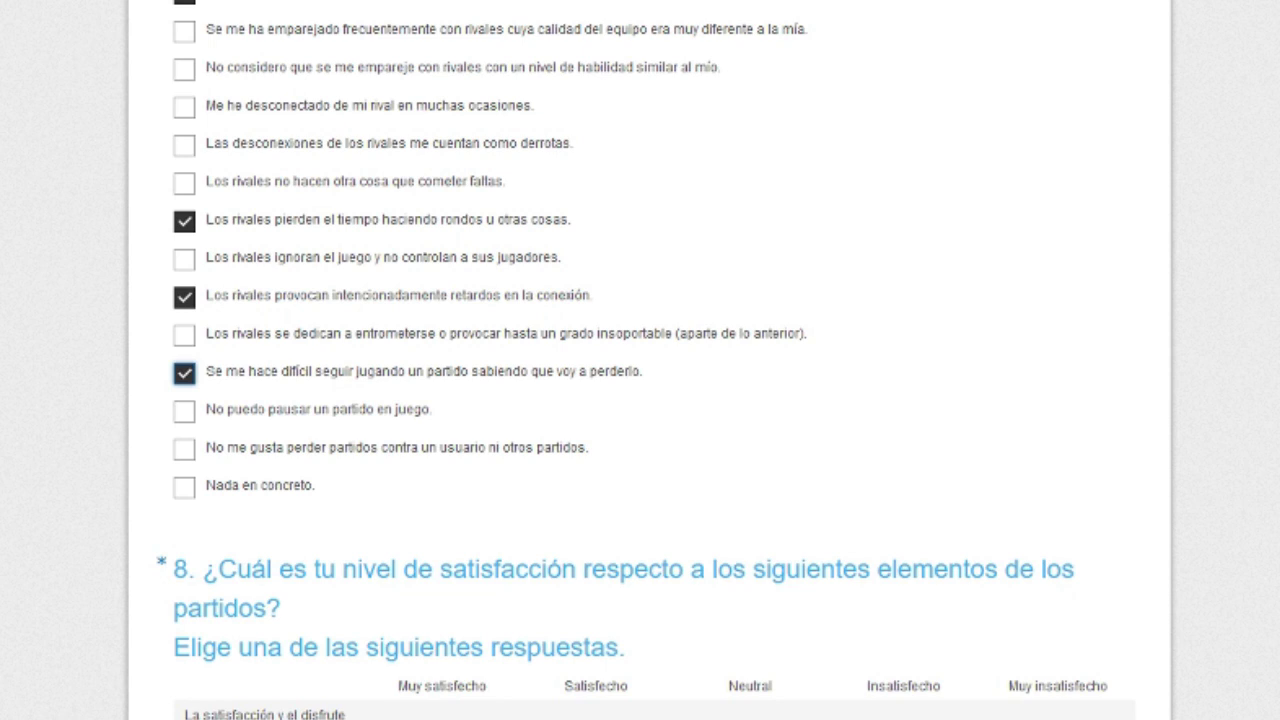
pyautogui.scroll(-2, 49, 340)
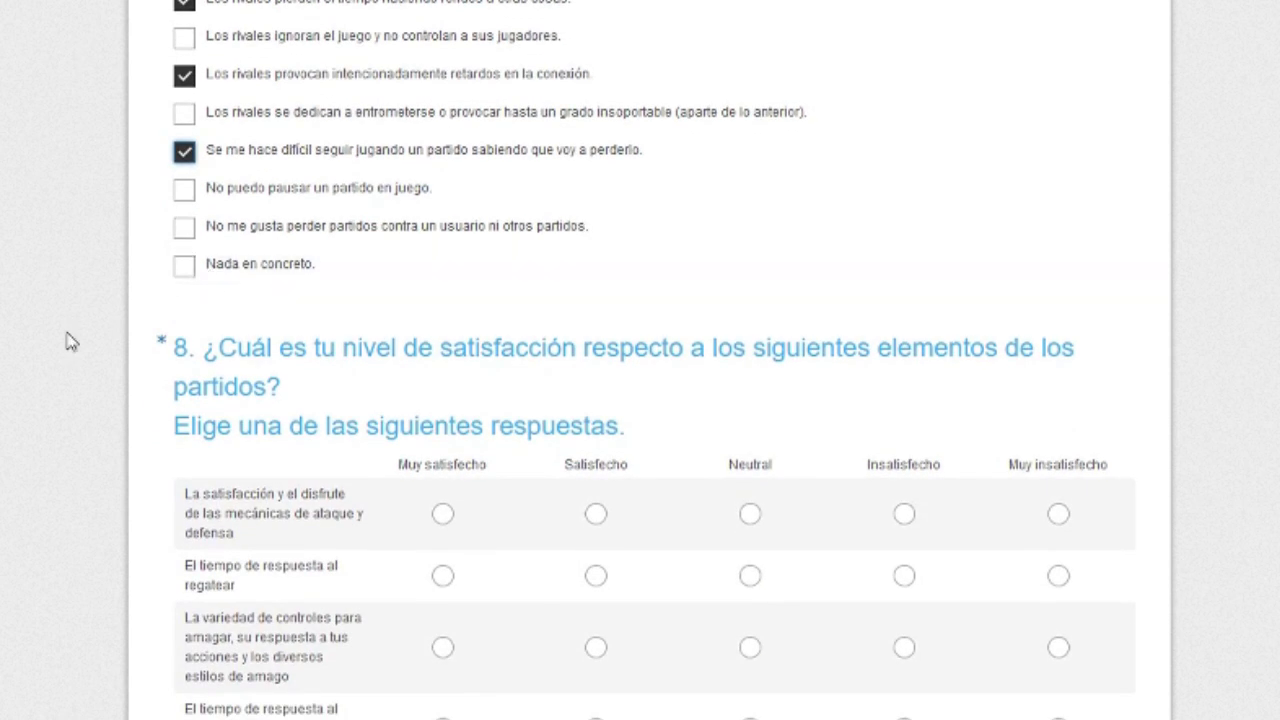
pyautogui.scroll(-2, 14, 378)
pyautogui.scroll(5, 14, 378)
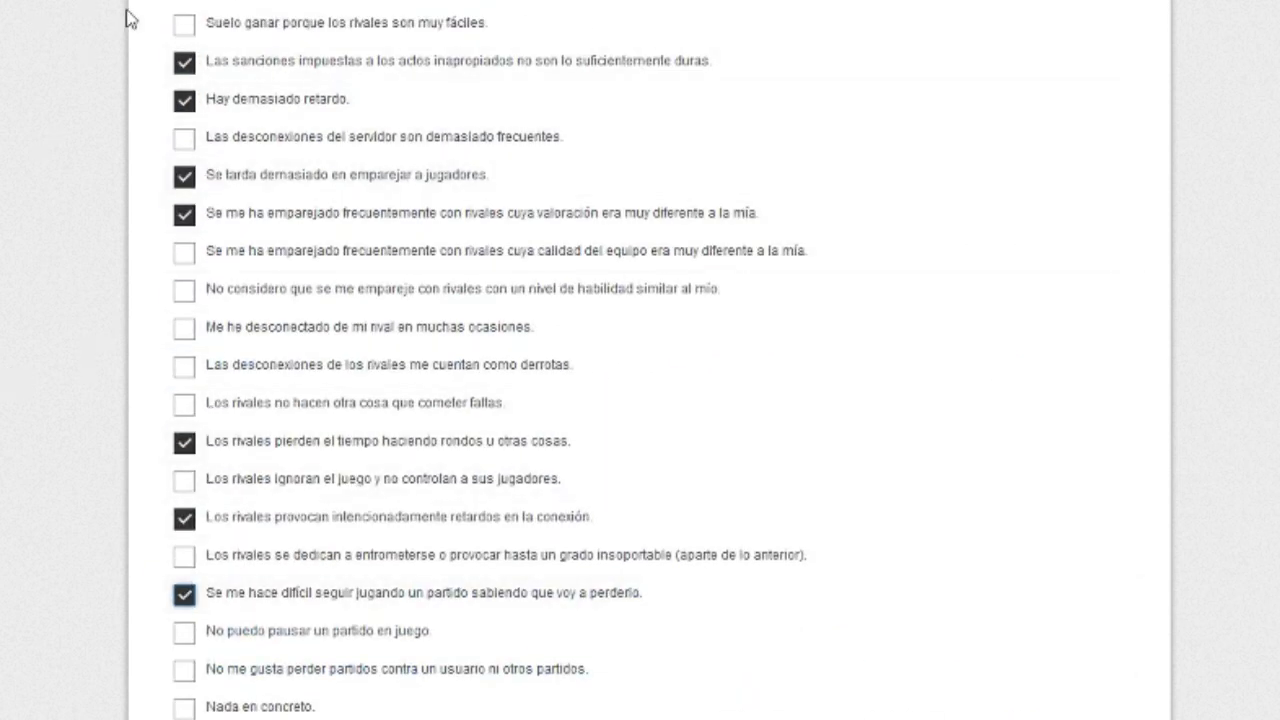
pyautogui.click(184, 213)
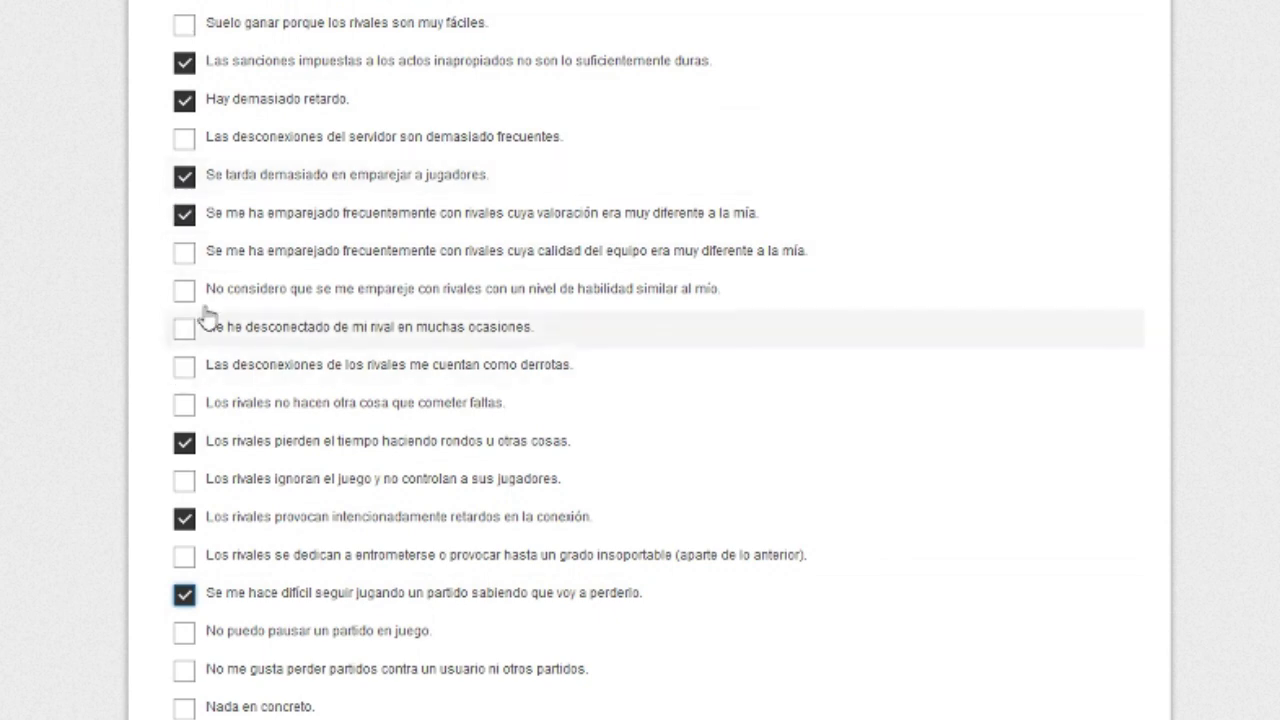
pyautogui.scroll(-5, 30, 247)
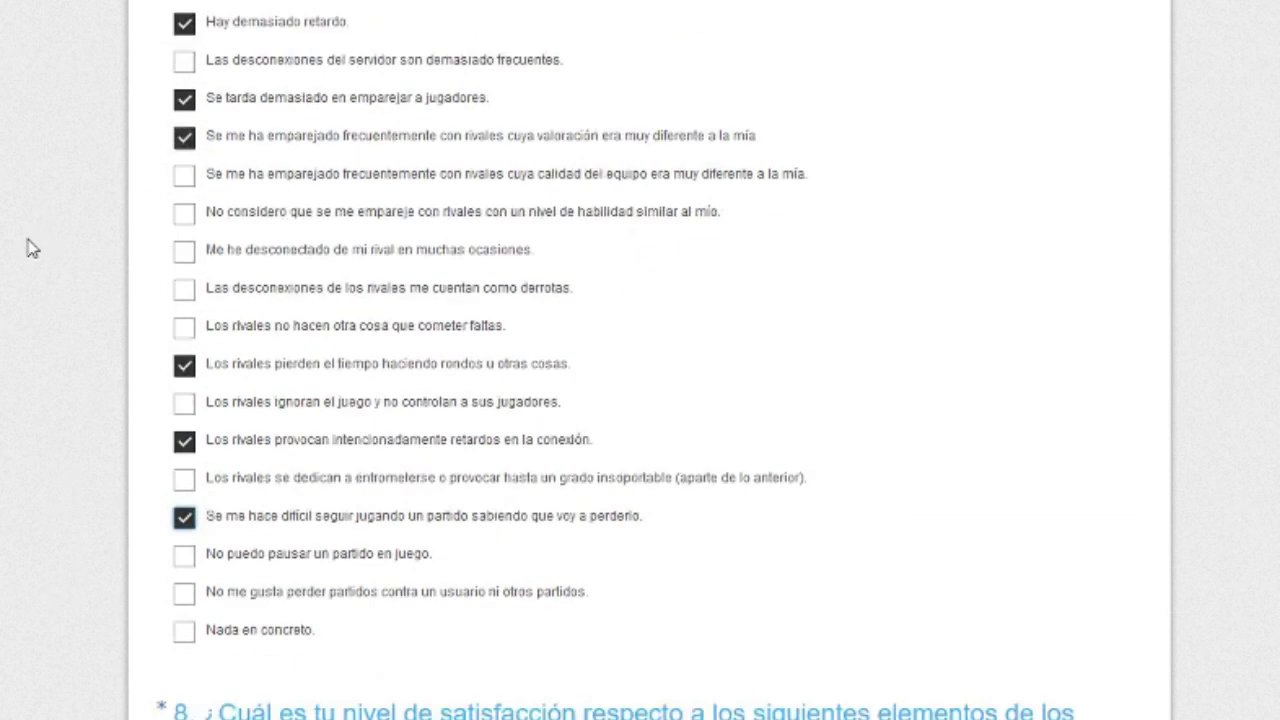
# In question 8, rate attack and defence mechanics Satisfecho, dribbling response time Muy insatisfecho, and feint controls and variety Insatisfecho.
pyautogui.scroll(-2, 30, 247)
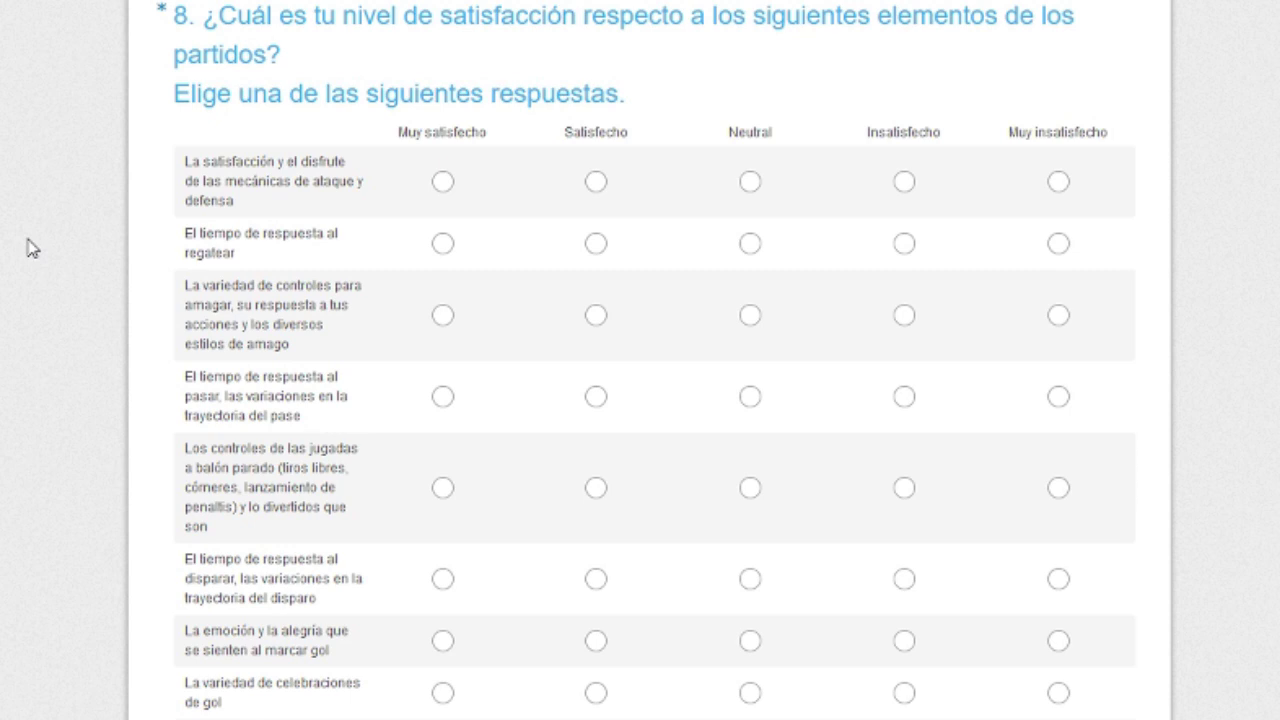
pyautogui.click(597, 183)
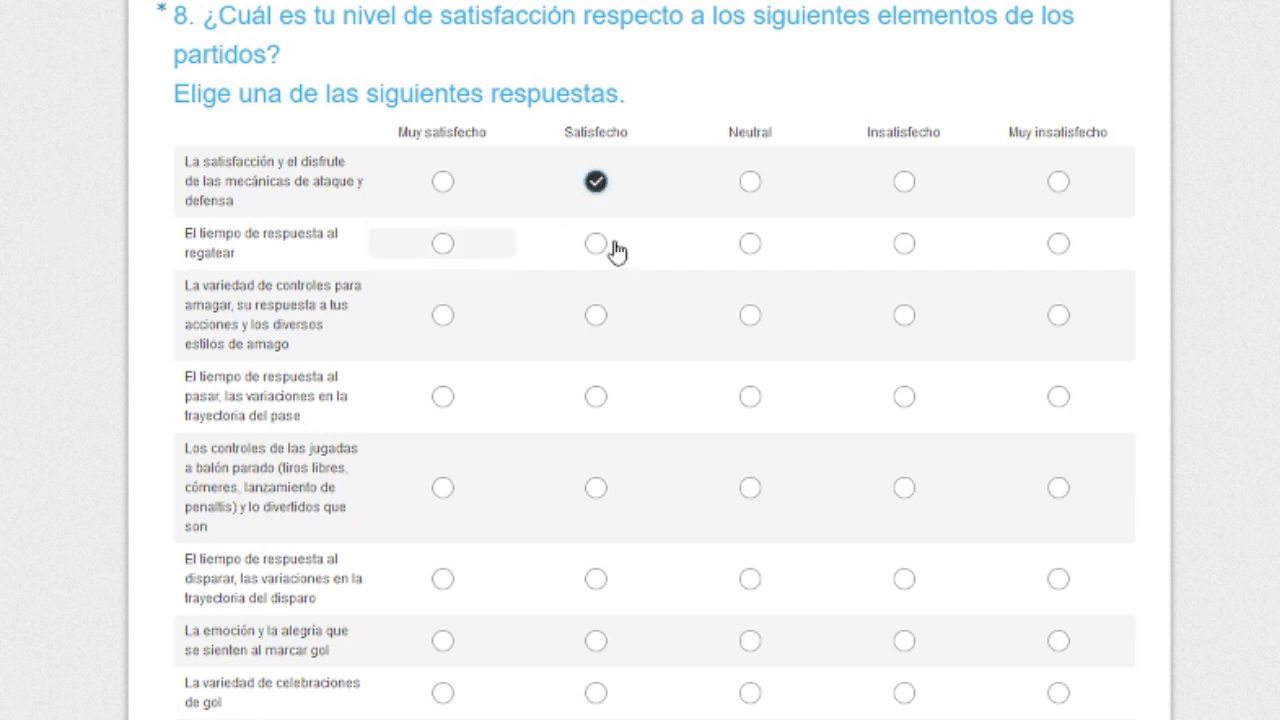
pyautogui.click(904, 245)
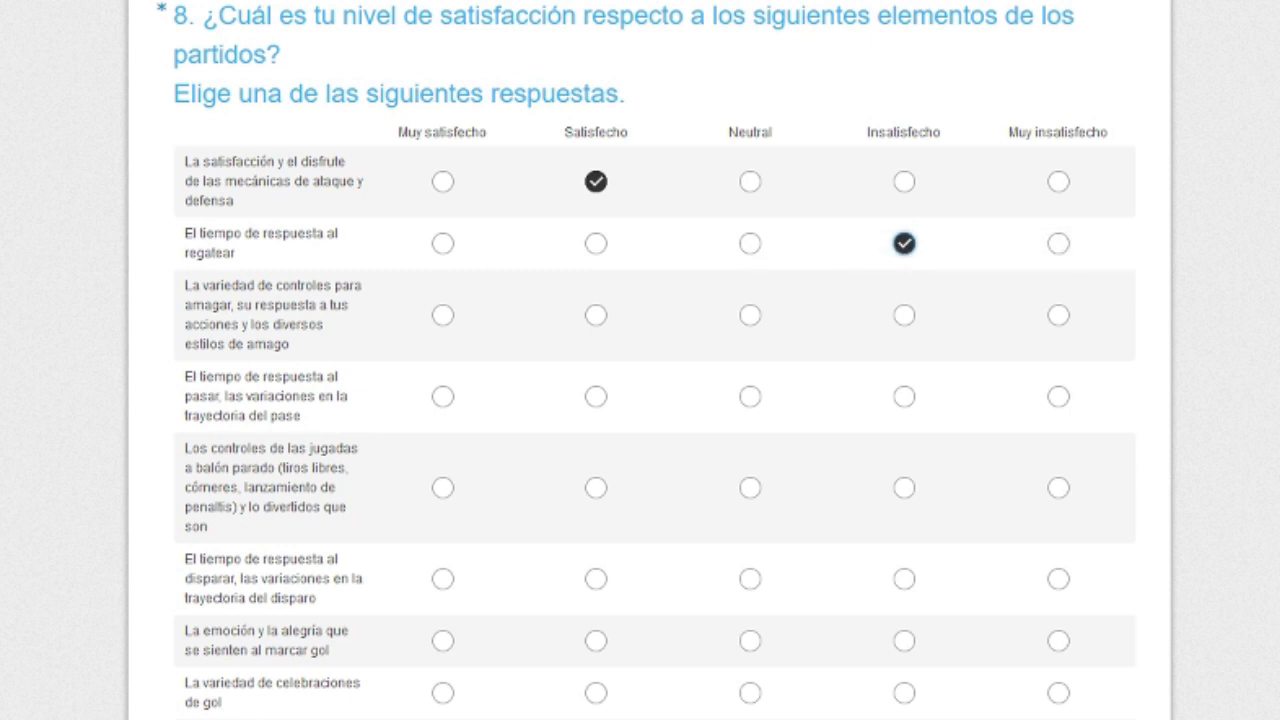
pyautogui.click(1059, 247)
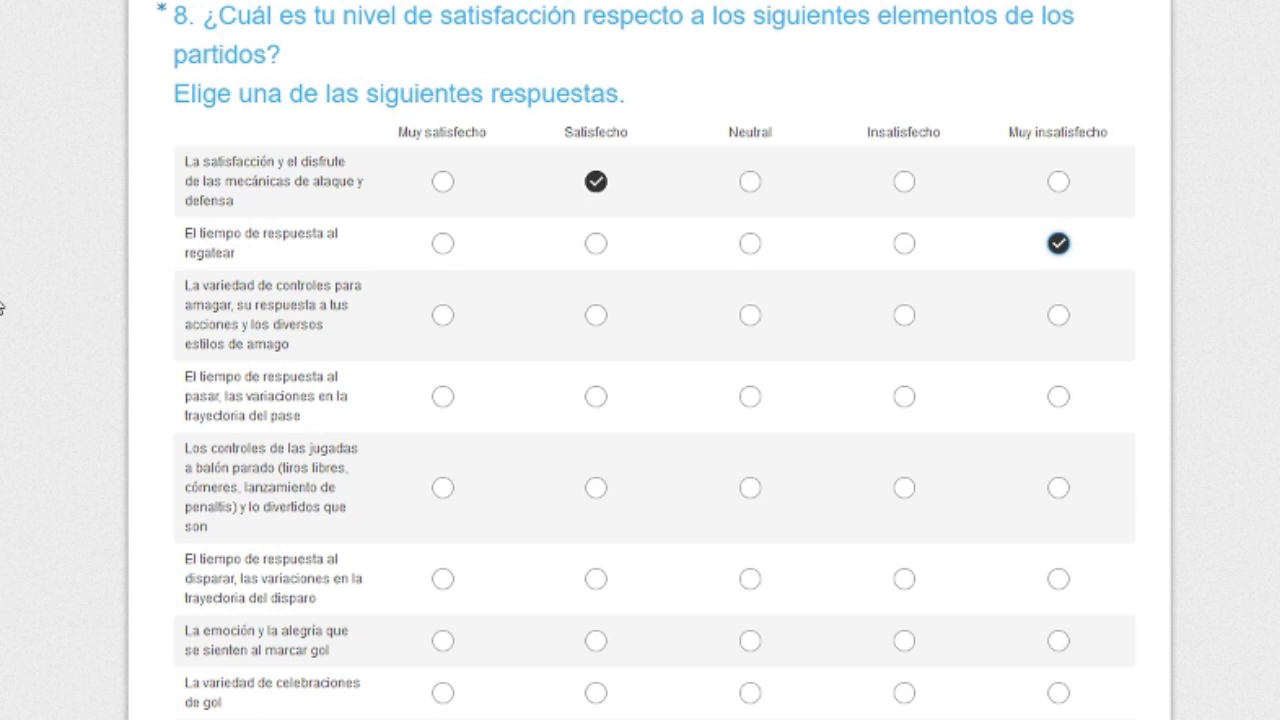
pyautogui.click(912, 318)
# Rate passing response and trajectory Muy insatisfecho, set-piece controls Satisfecho, and shooting response and trajectory Neutral.
pyautogui.scroll(-1, 8, 310)
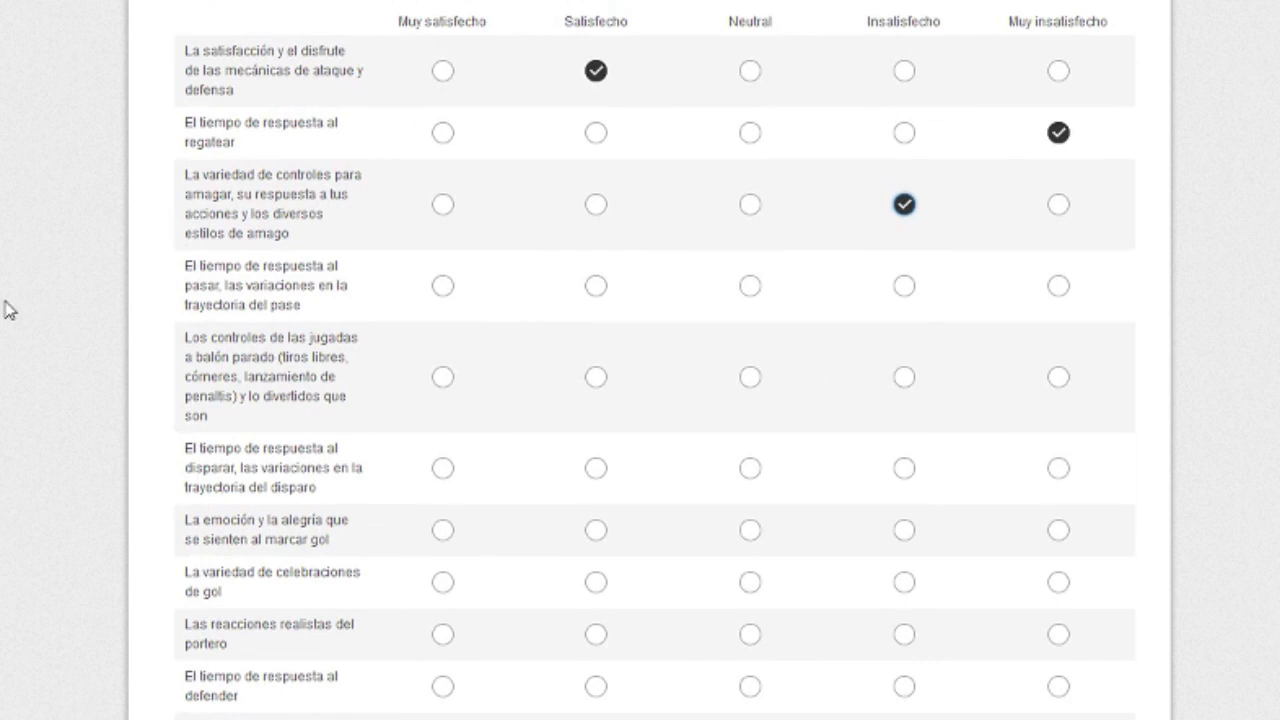
pyautogui.click(1056, 290)
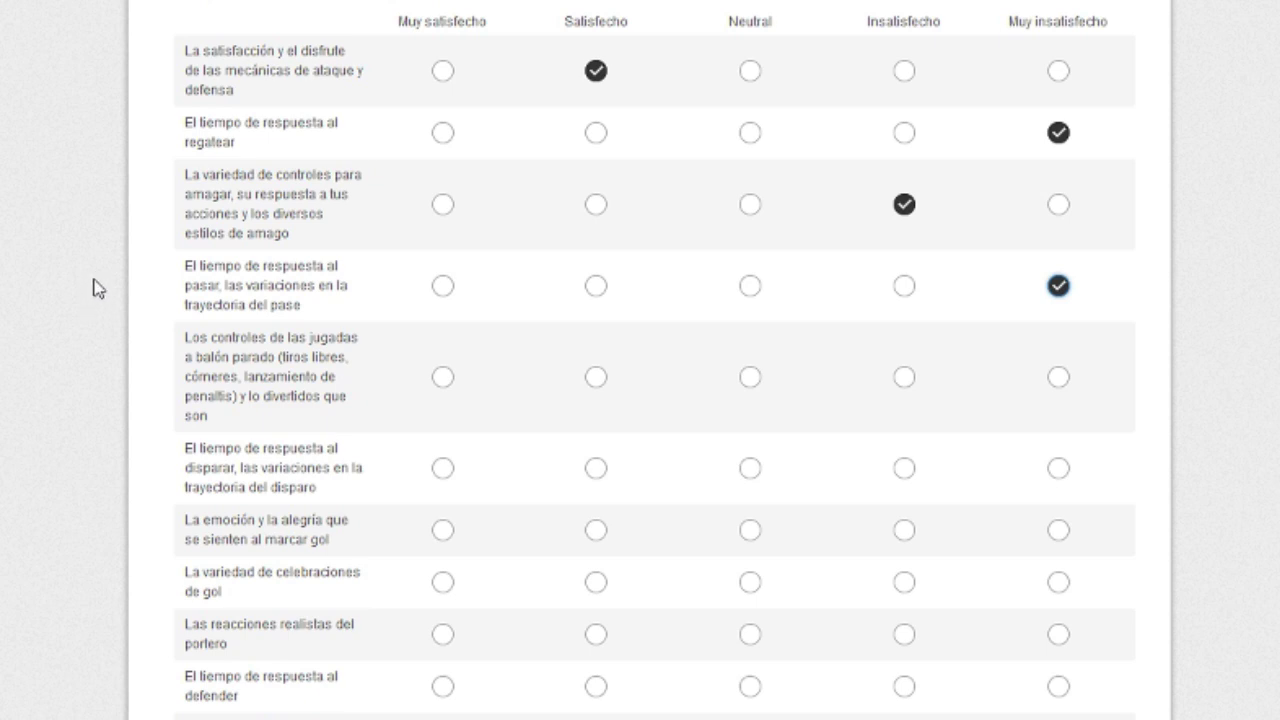
pyautogui.click(595, 378)
pyautogui.scroll(-1, 74, 351)
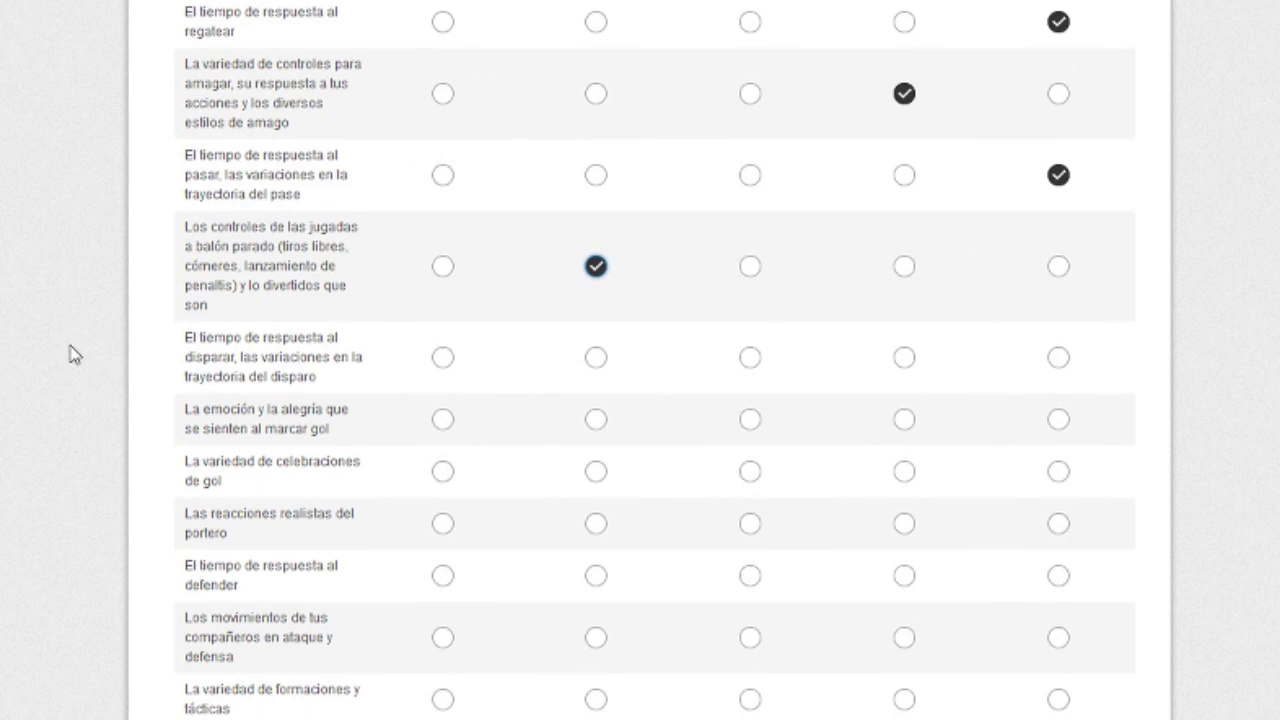
pyautogui.click(749, 360)
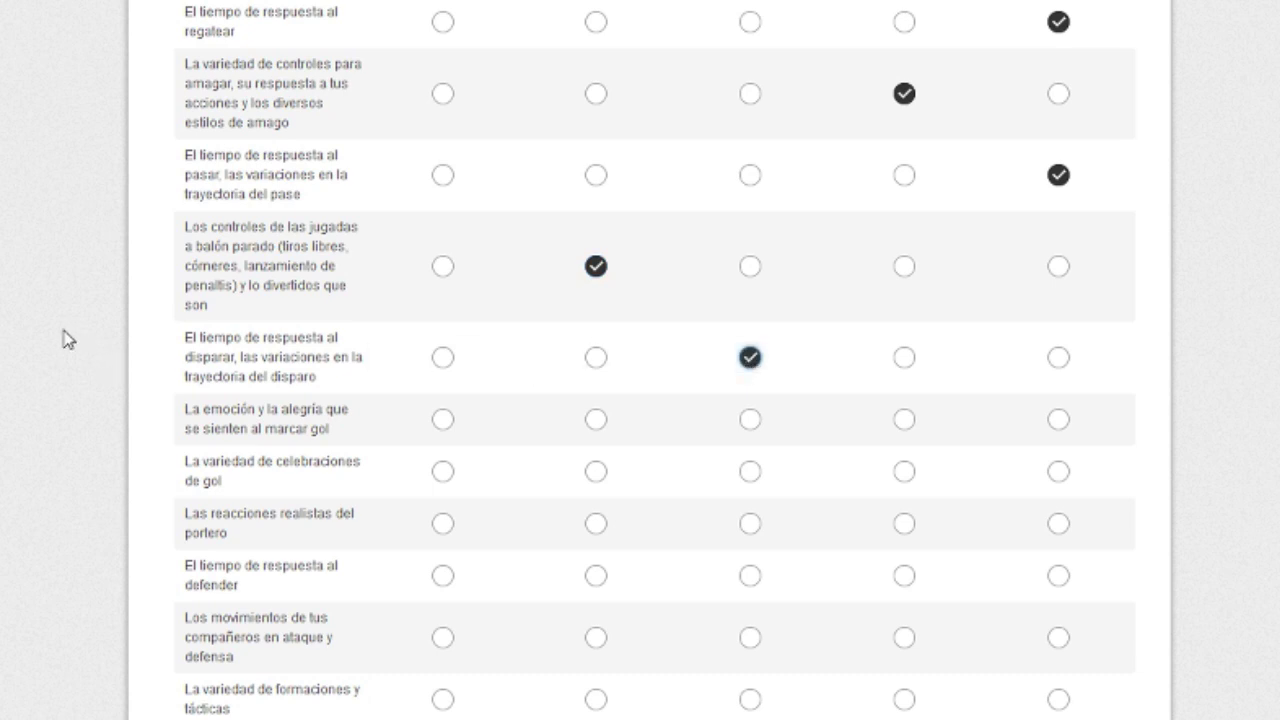
# Rate the emotion of scoring and the variety of goal celebrations Satisfecho, and the goalkeeper's realistic reactions Neutral.
pyautogui.scroll(-1, 64, 338)
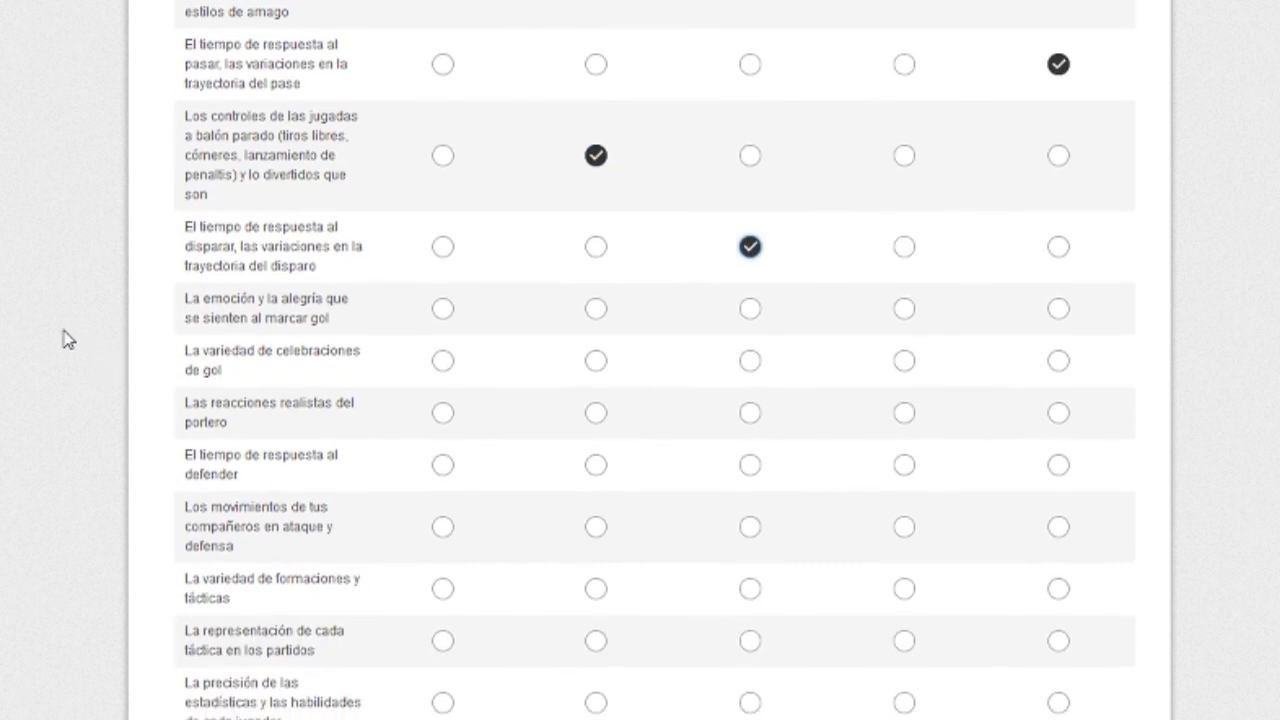
pyautogui.click(594, 309)
pyautogui.click(582, 368)
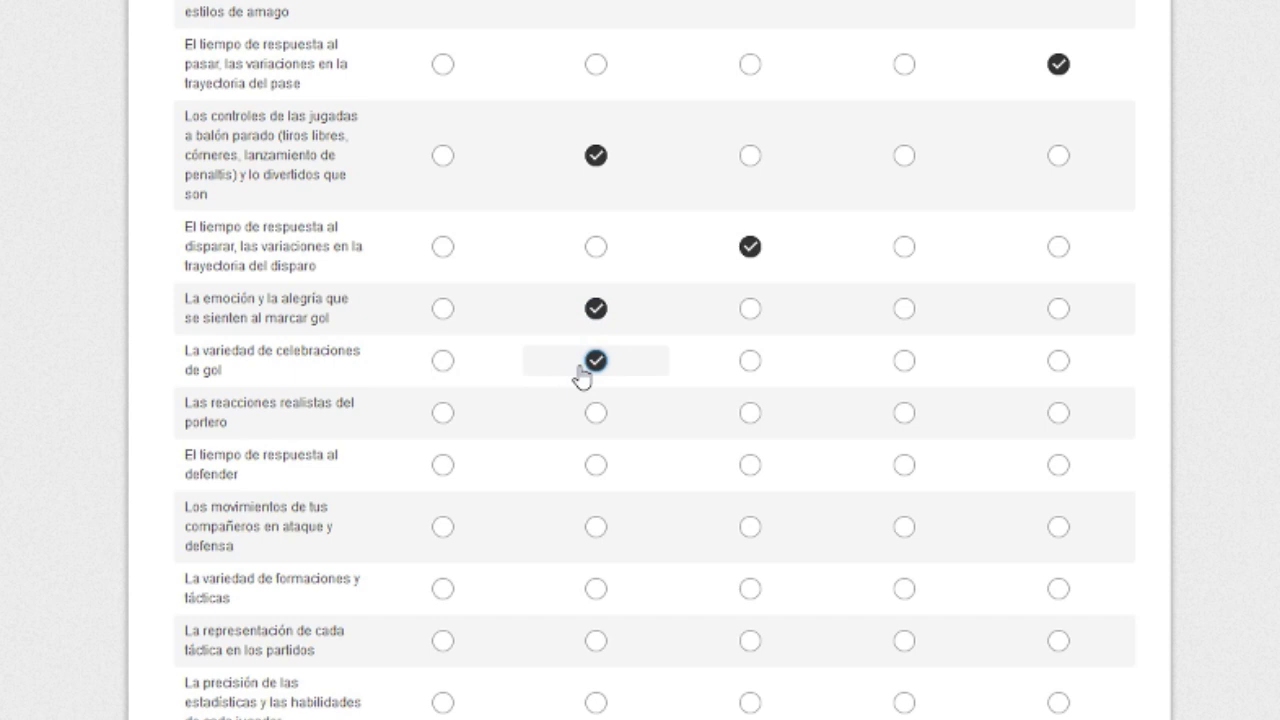
pyautogui.click(597, 413)
pyautogui.scroll(-1, 140, 338)
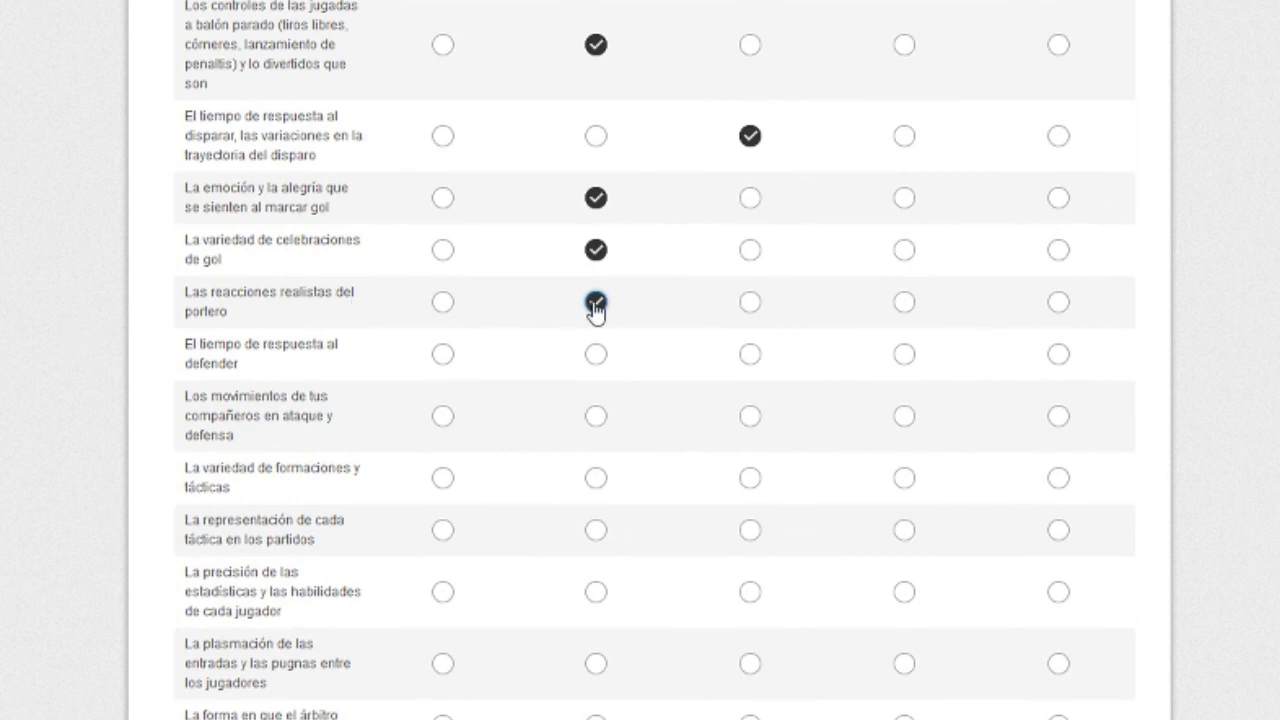
pyautogui.click(757, 305)
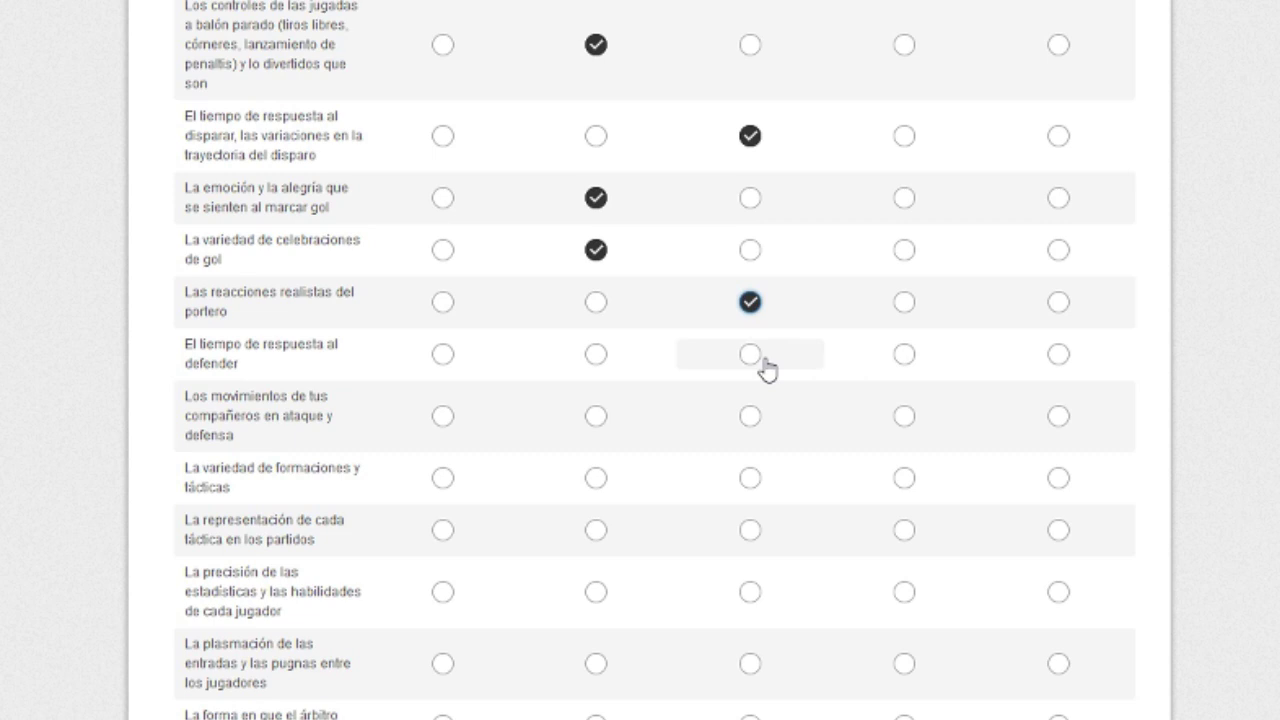
# Rate defending response time Insatisfecho, teammates' movements Satisfecho, and both formation variety and the representation of tactics Muy satisfecho.
pyautogui.click(900, 357)
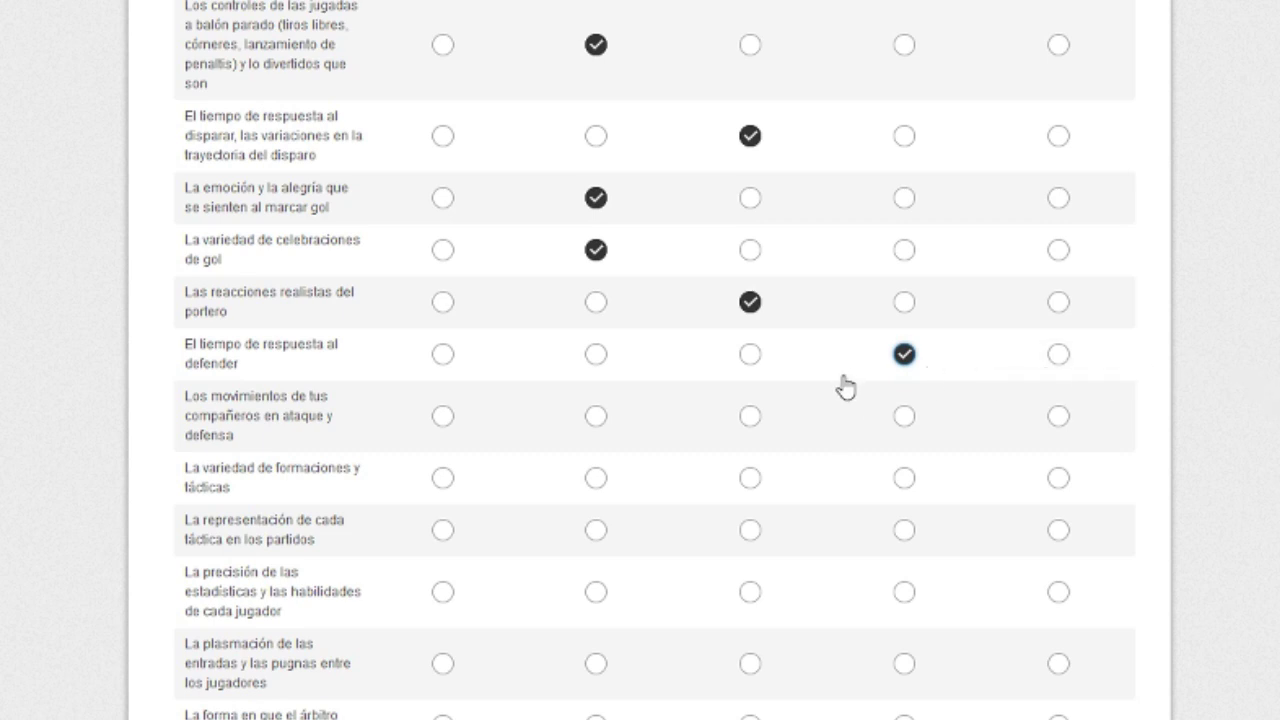
pyautogui.click(600, 420)
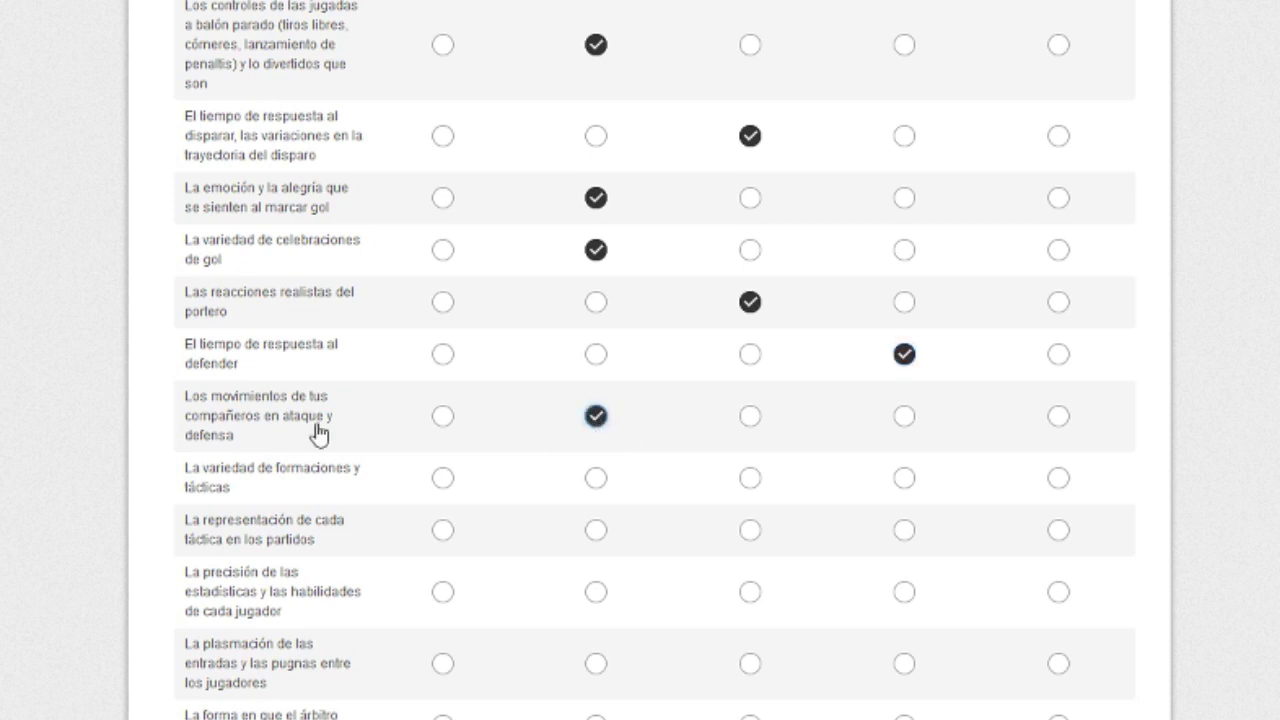
pyautogui.scroll(-2, 78, 414)
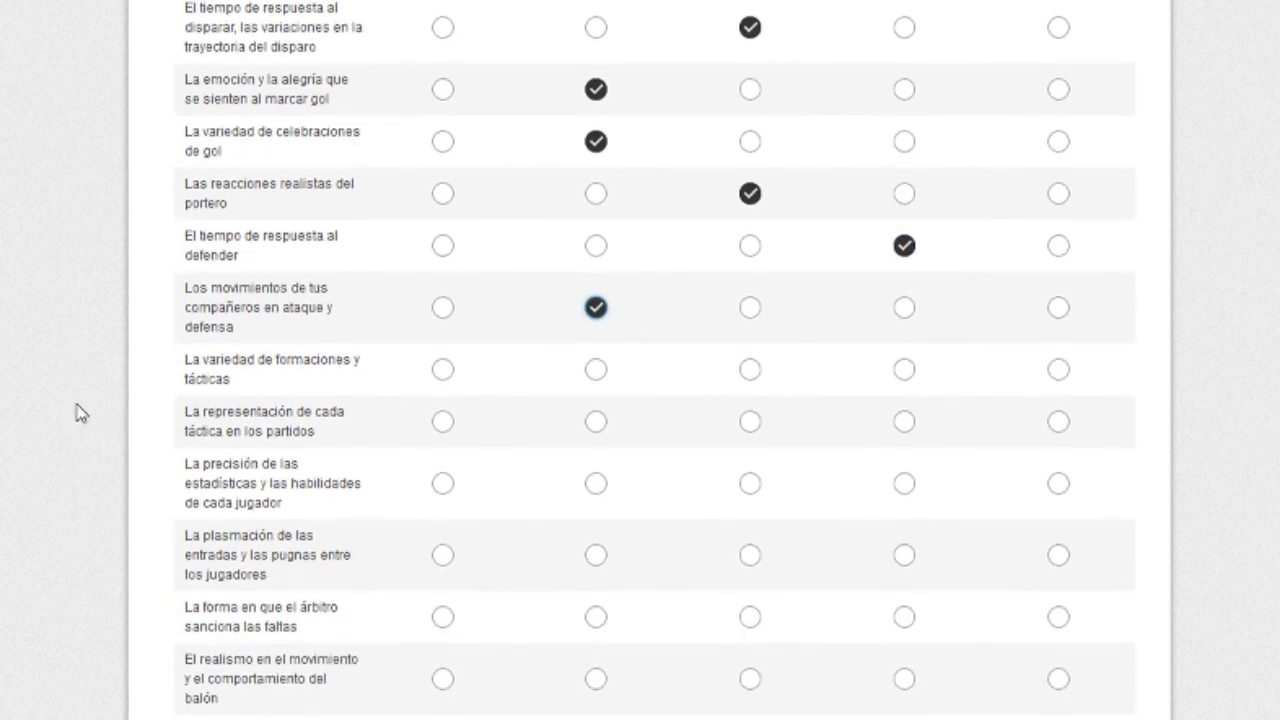
pyautogui.click(445, 369)
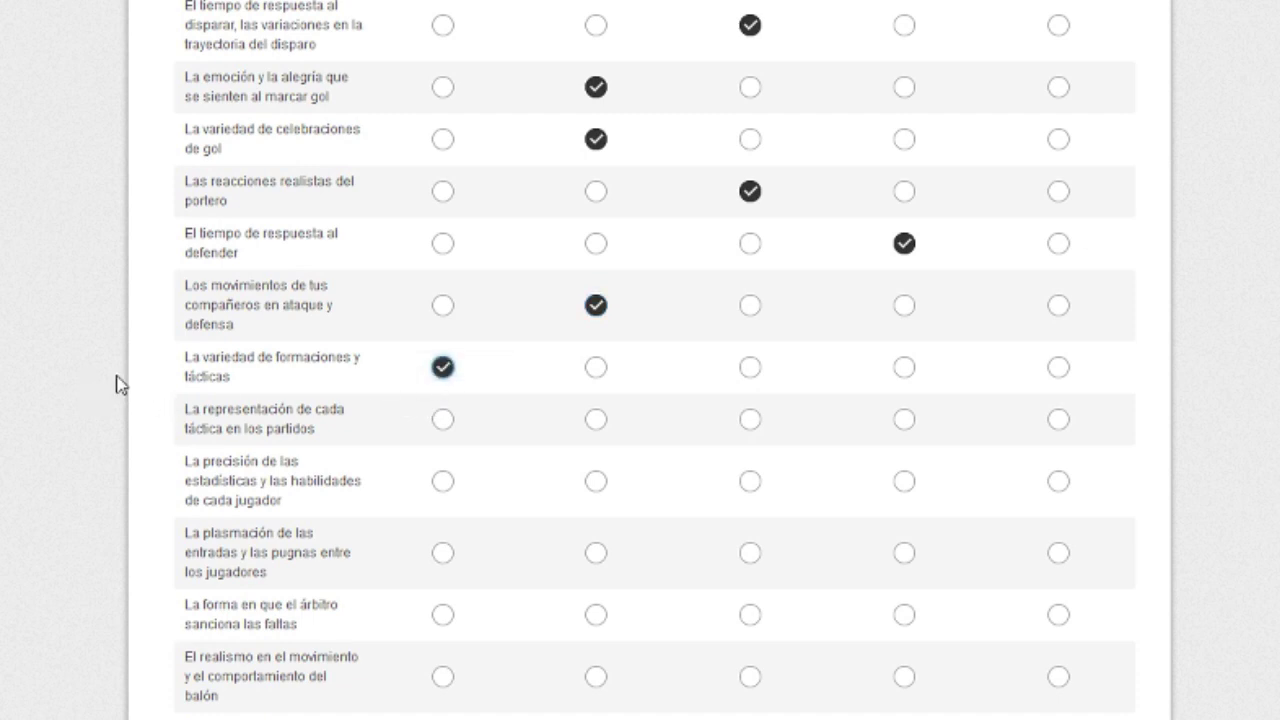
pyautogui.click(443, 421)
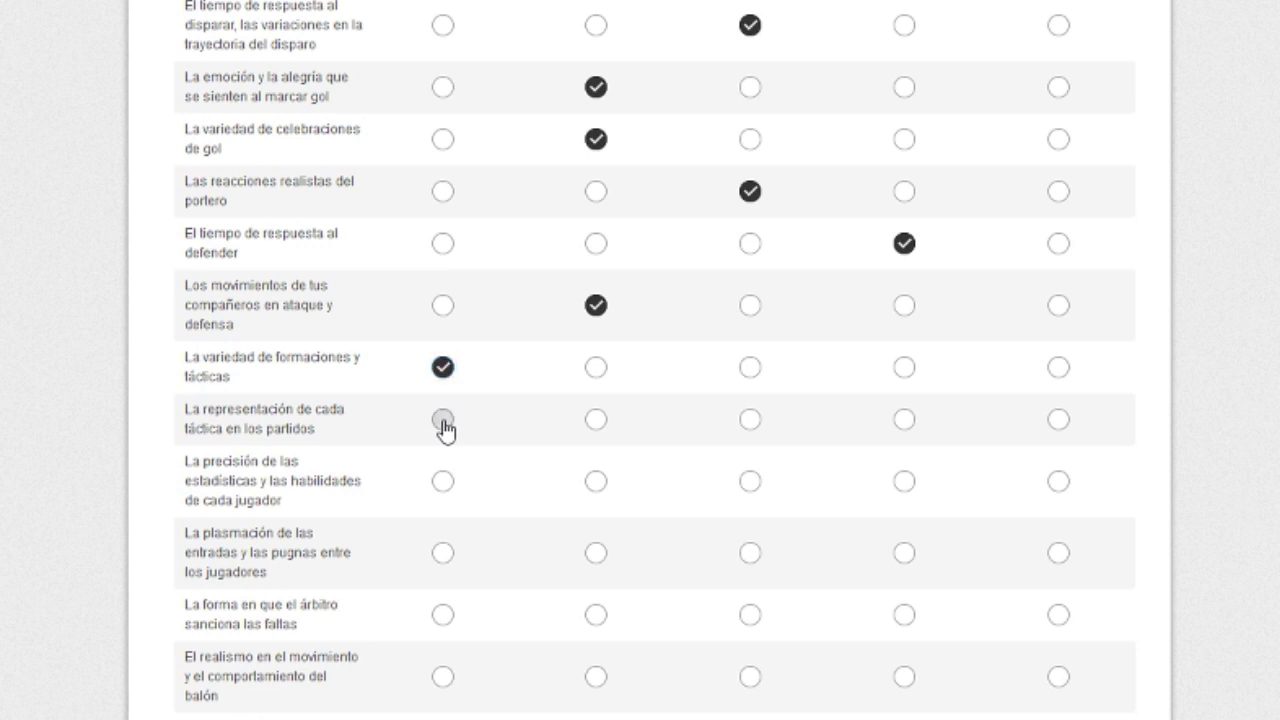
# Rate the accuracy of player statistics and abilities Neutral, and both tackles between players and the referee's foul decisions Insatisfecho.
pyautogui.scroll(-2, 38, 376)
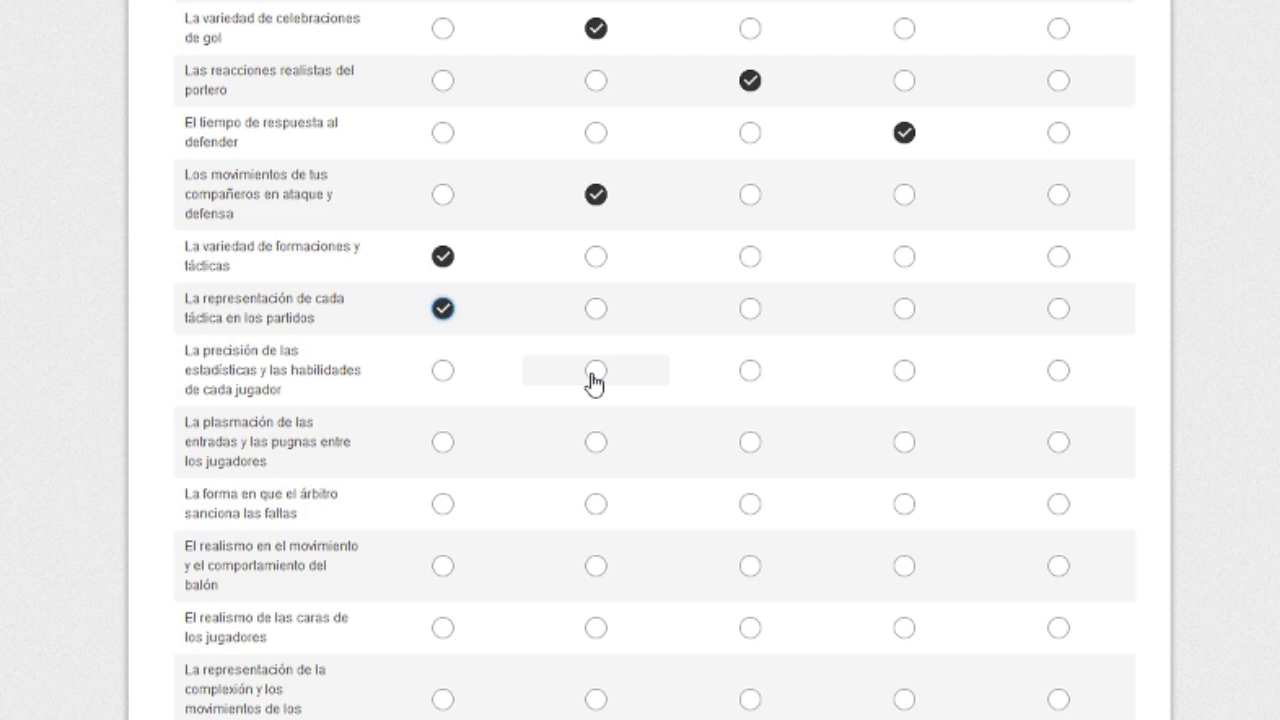
pyautogui.click(740, 386)
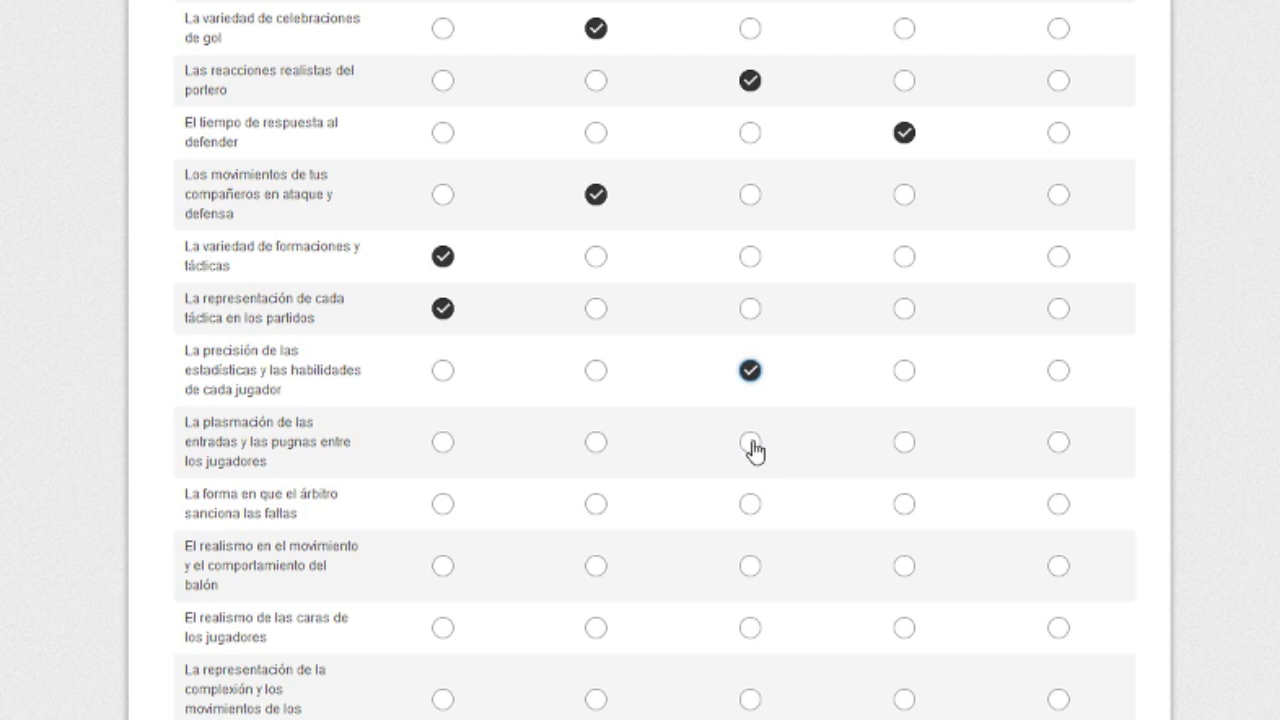
pyautogui.click(904, 443)
pyautogui.scroll(-1, 708, 424)
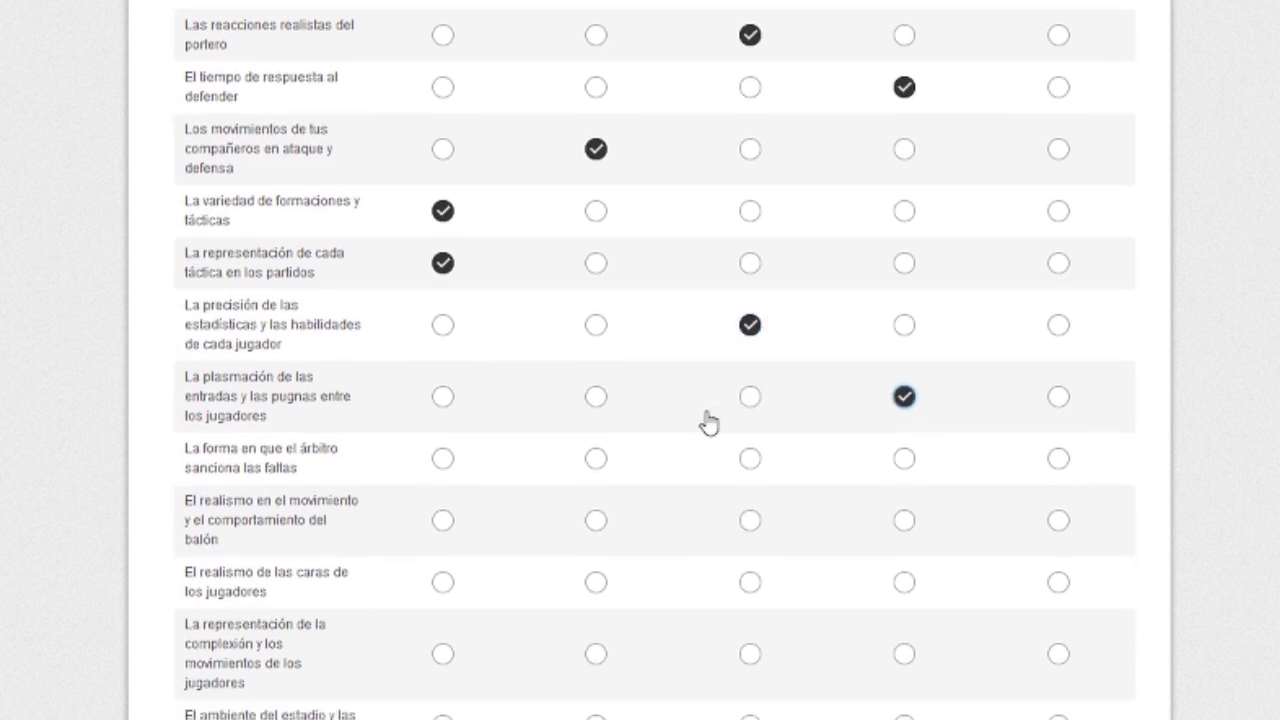
pyautogui.scroll(-4, 660, 380)
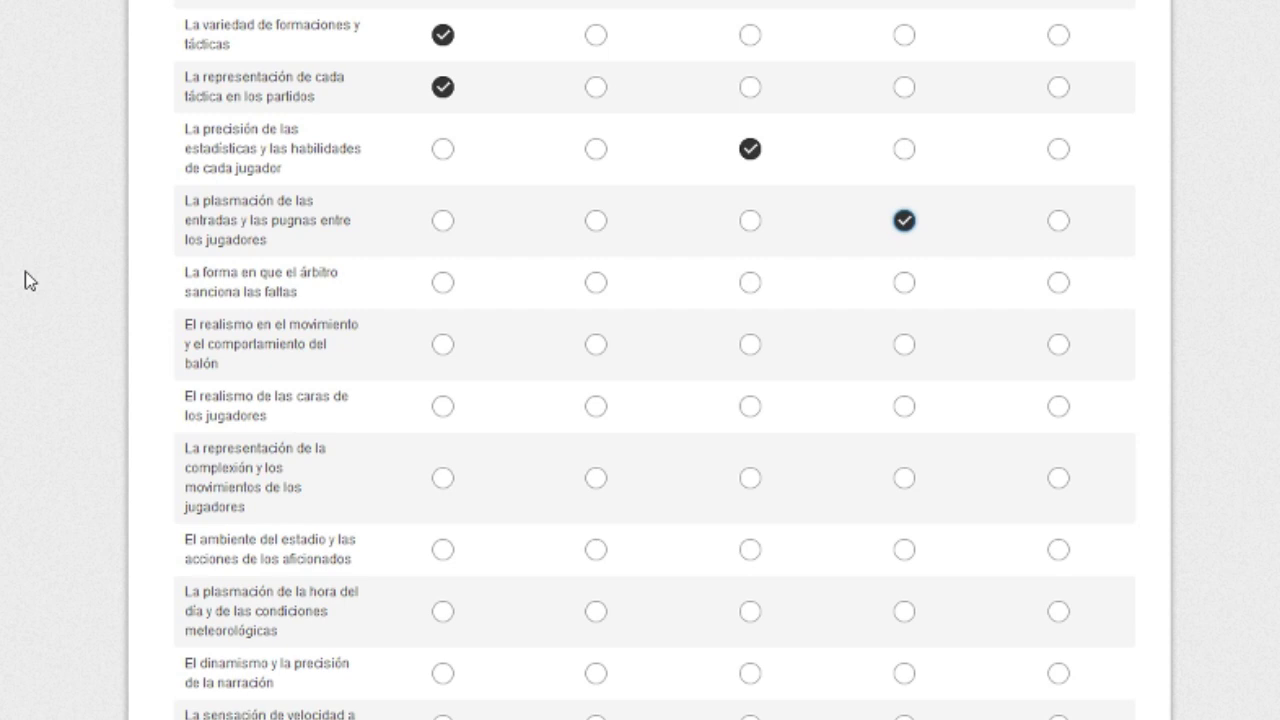
pyautogui.click(904, 282)
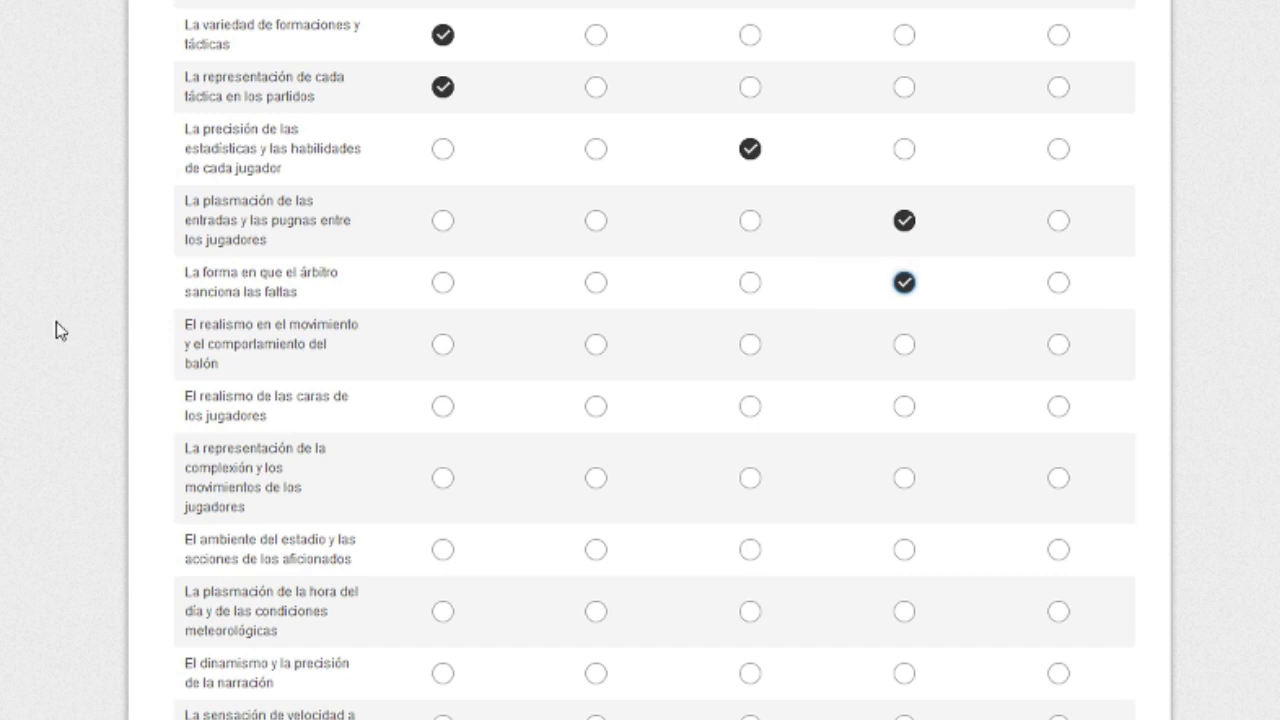
# Rate the realism of ball movement Satisfecho, and both player face realism and player physique and movements Muy satisfecho.
pyautogui.click(596, 346)
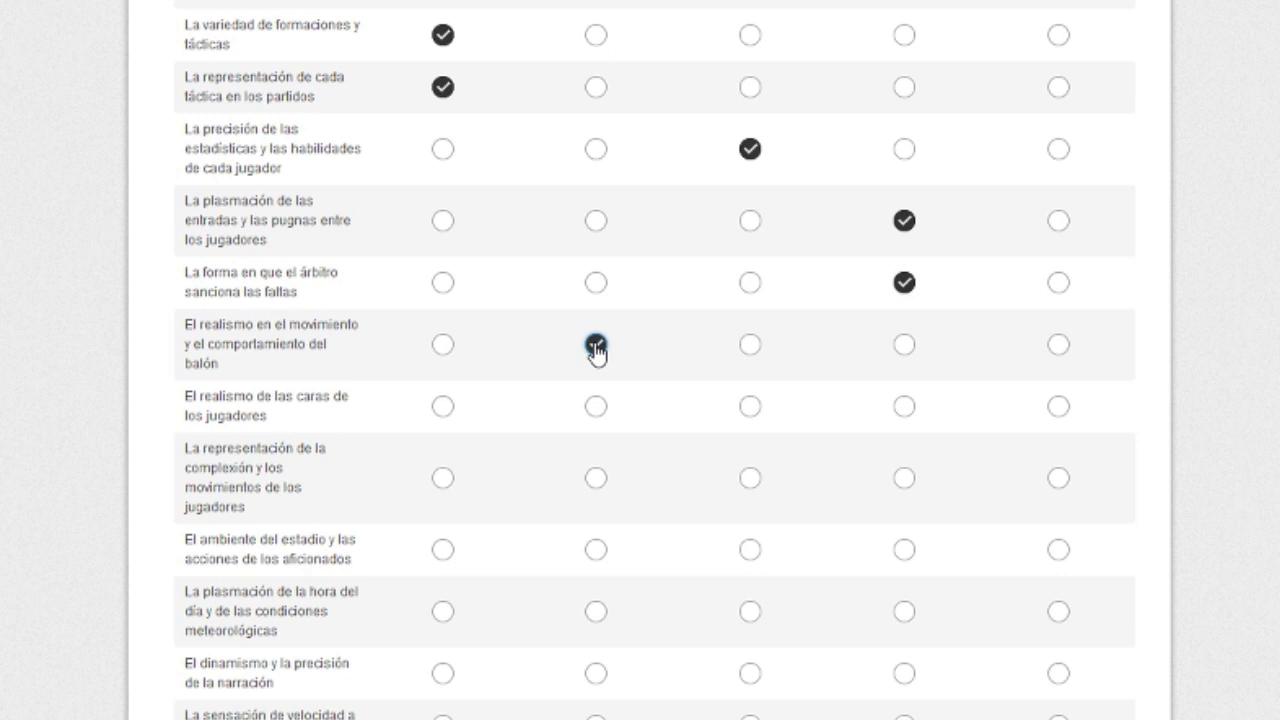
pyautogui.click(443, 406)
pyautogui.scroll(-1, 62, 318)
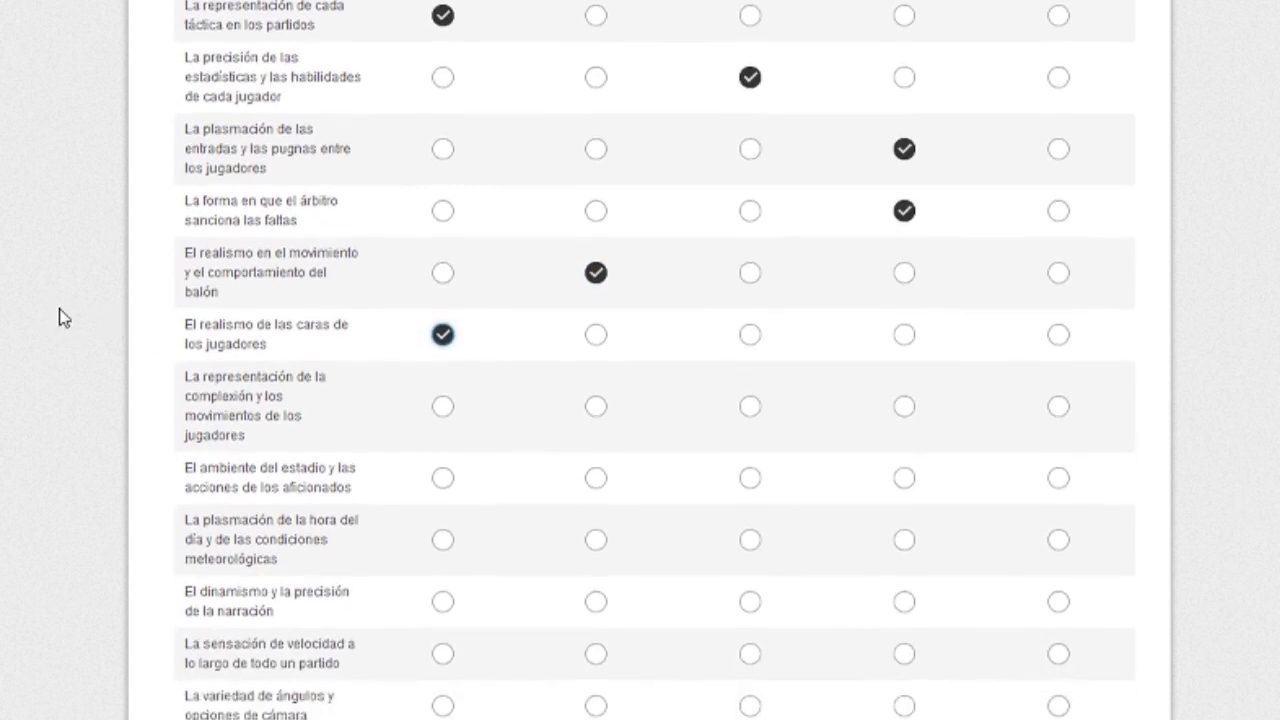
pyautogui.scroll(-1, 62, 318)
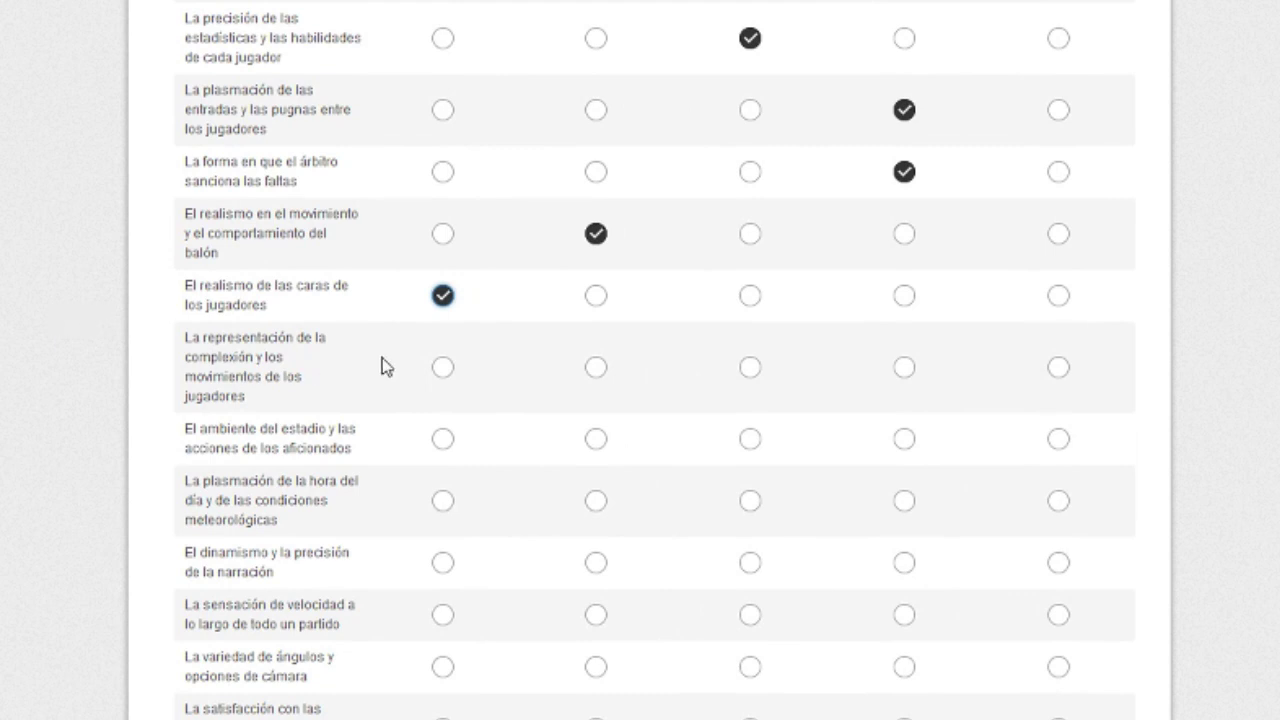
pyautogui.click(443, 370)
# Rate stadium atmosphere and the depiction of time of day and weather Neutral, and the commentary's dynamism and accuracy Muy insatisfecho.
pyautogui.scroll(-3, 28, 358)
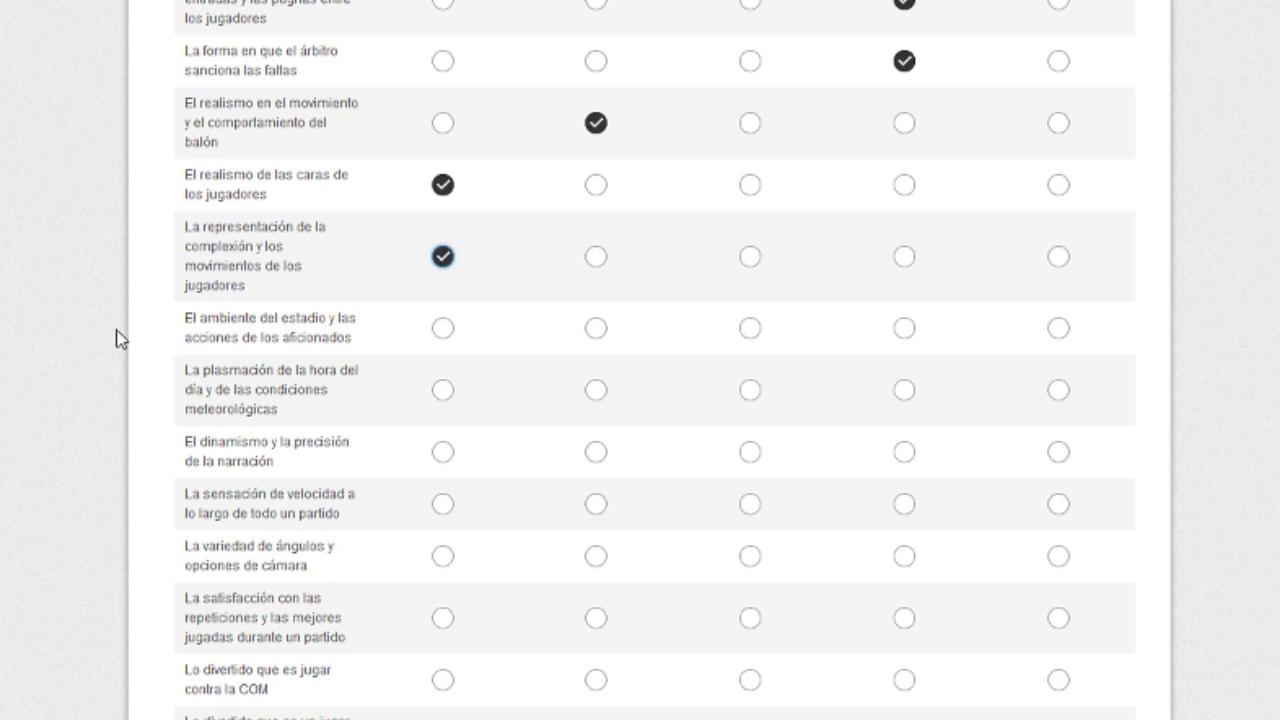
pyautogui.click(750, 329)
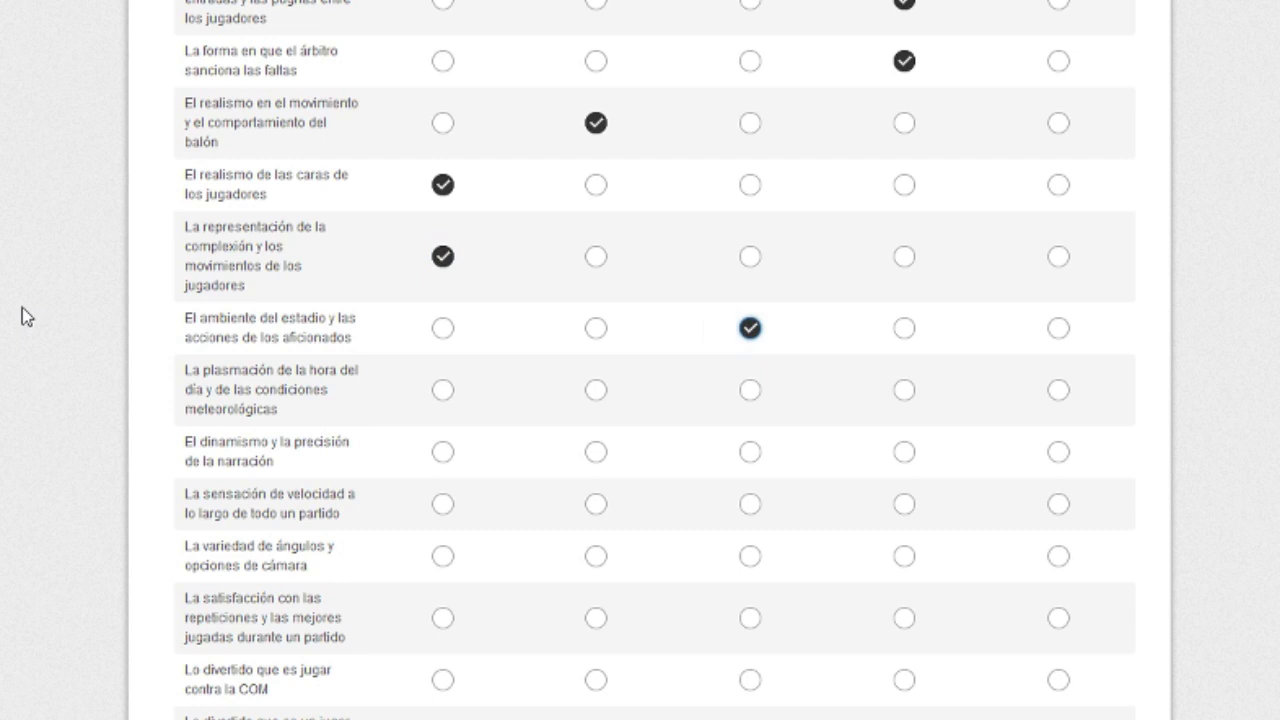
pyautogui.click(750, 390)
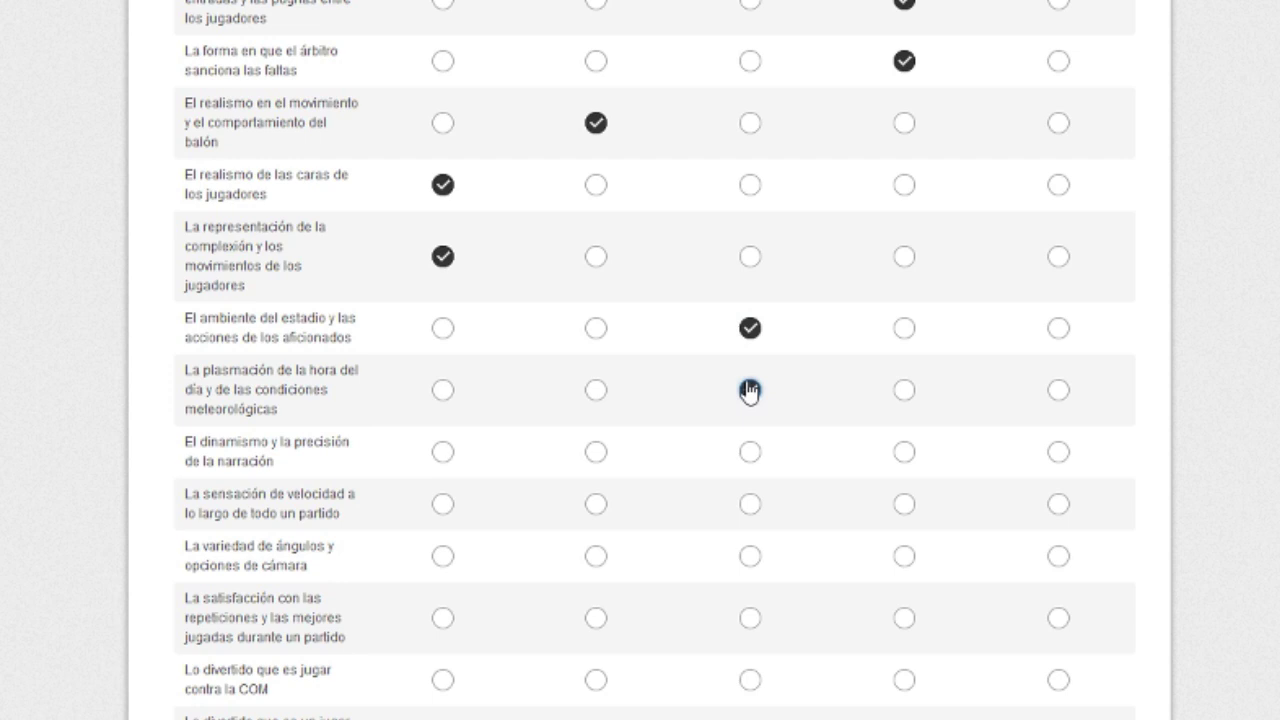
pyautogui.click(1056, 455)
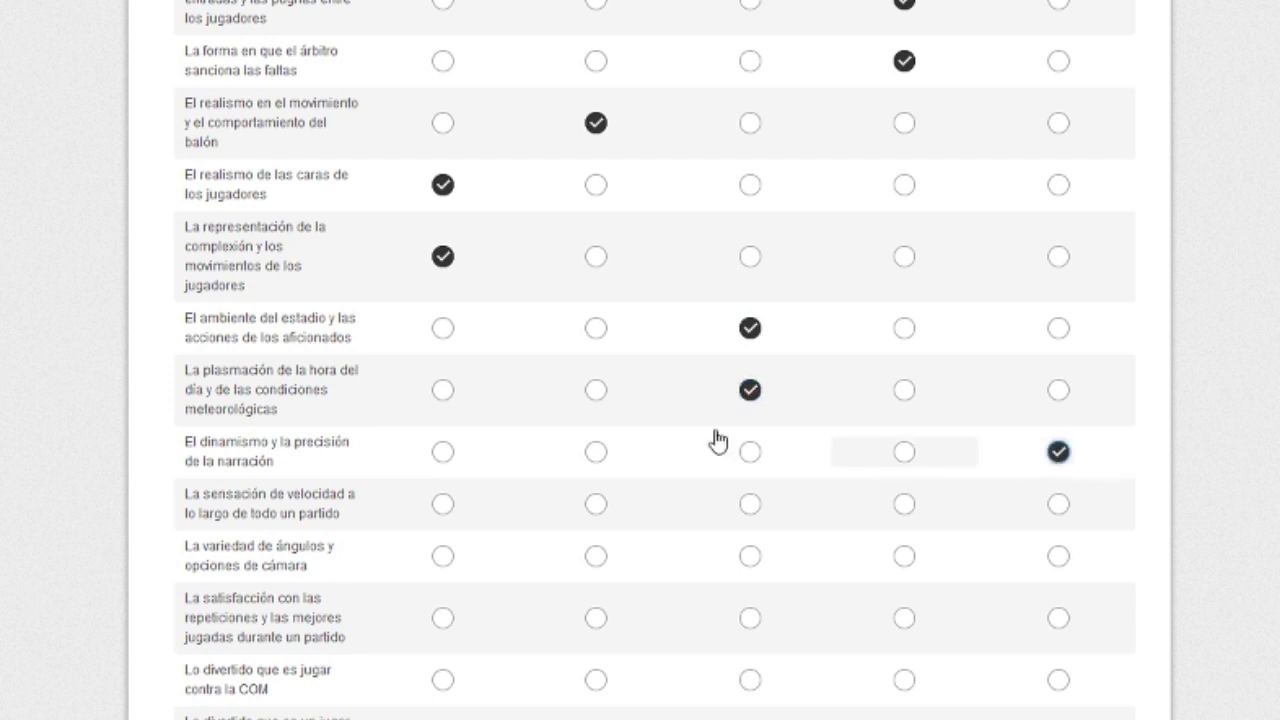
pyautogui.scroll(-1, 418, 398)
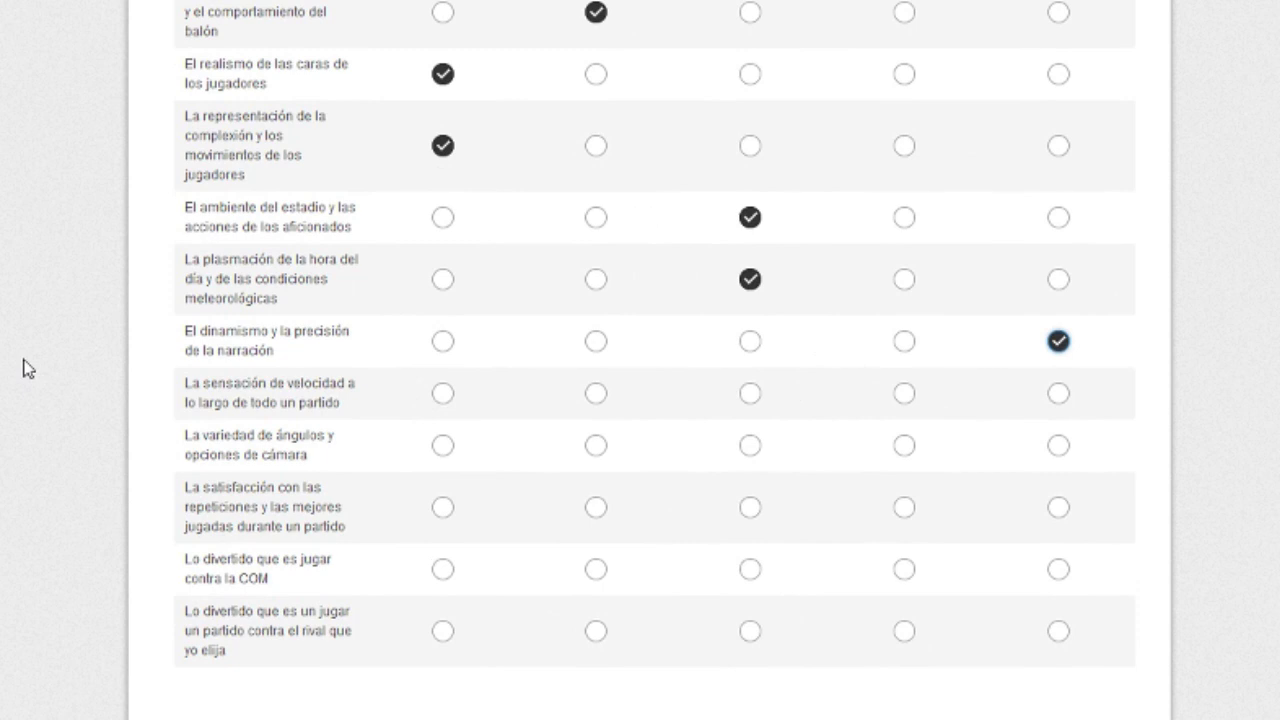
# Rate both the sense of speed and the variety of camera angles Muy satisfecho, and the replays and highlights Satisfecho.
pyautogui.click(595, 393)
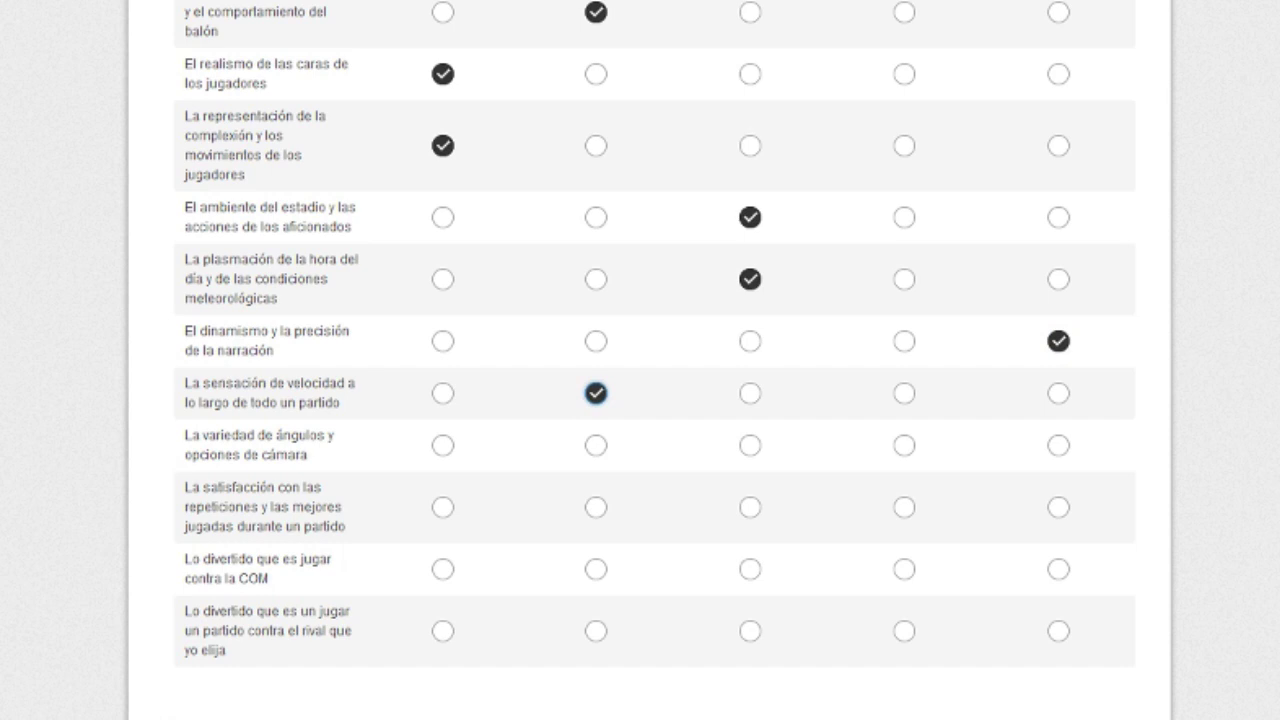
pyautogui.click(443, 393)
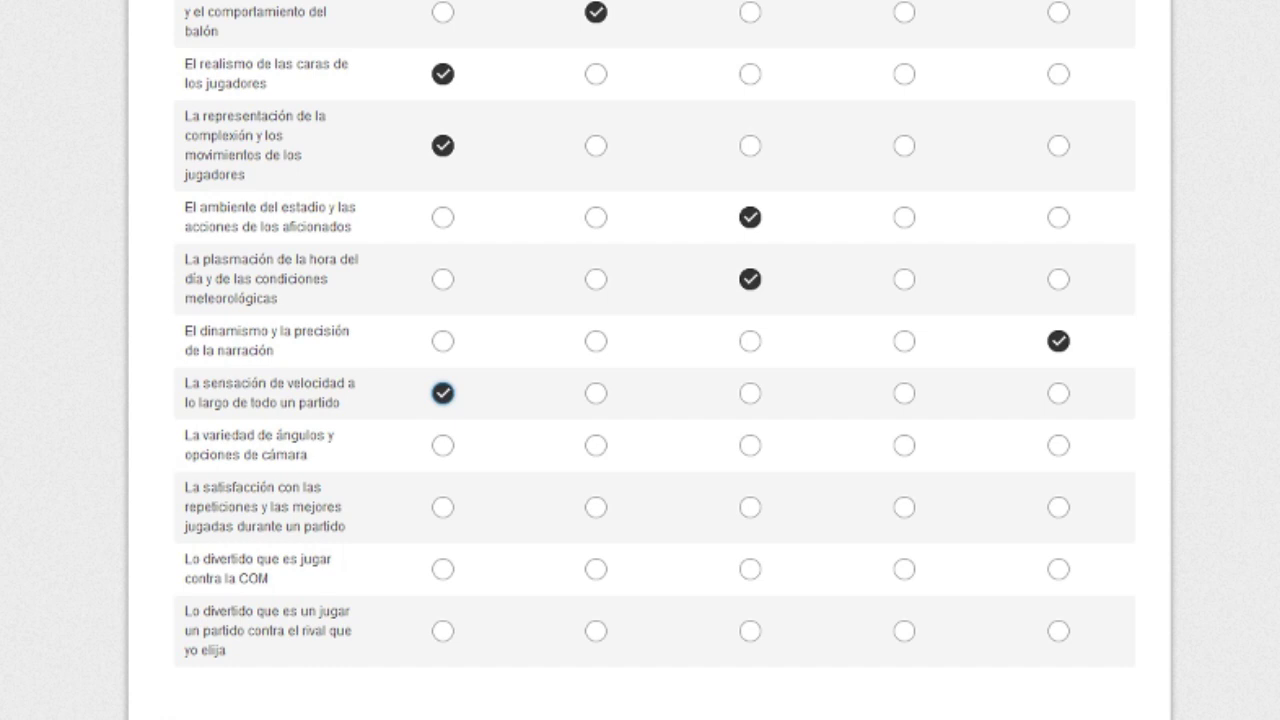
pyautogui.click(443, 446)
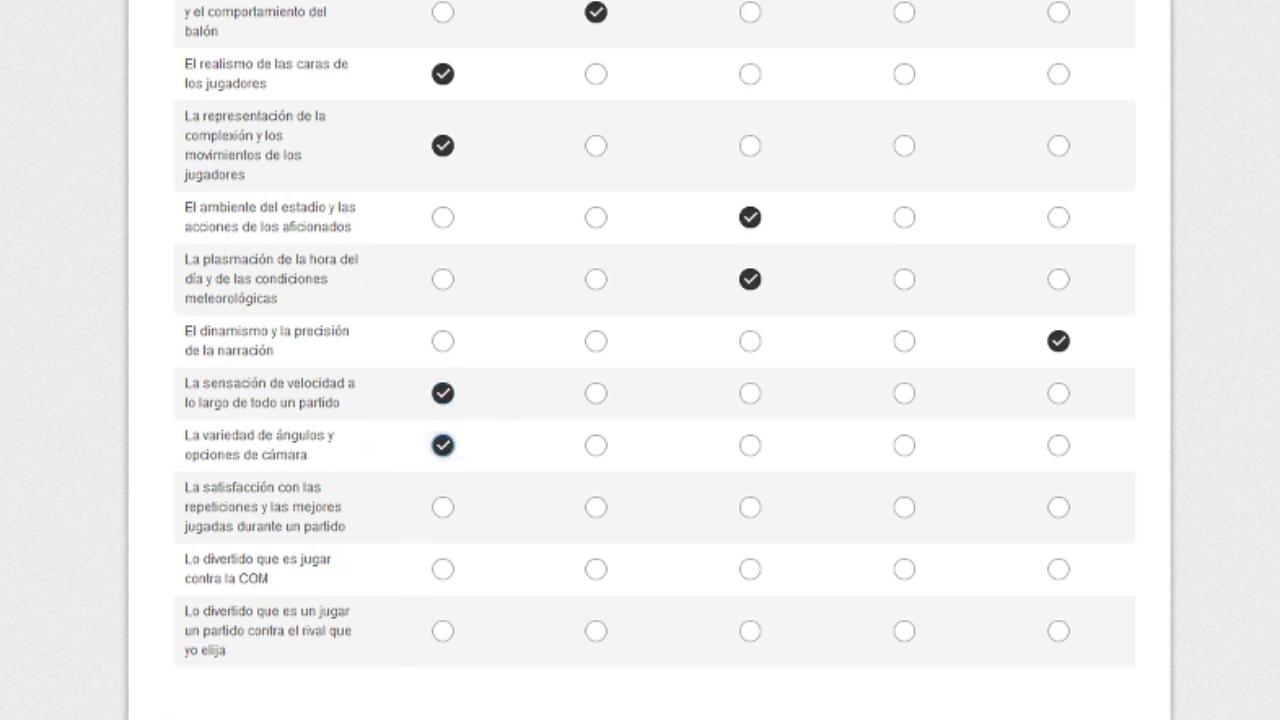
pyautogui.click(595, 507)
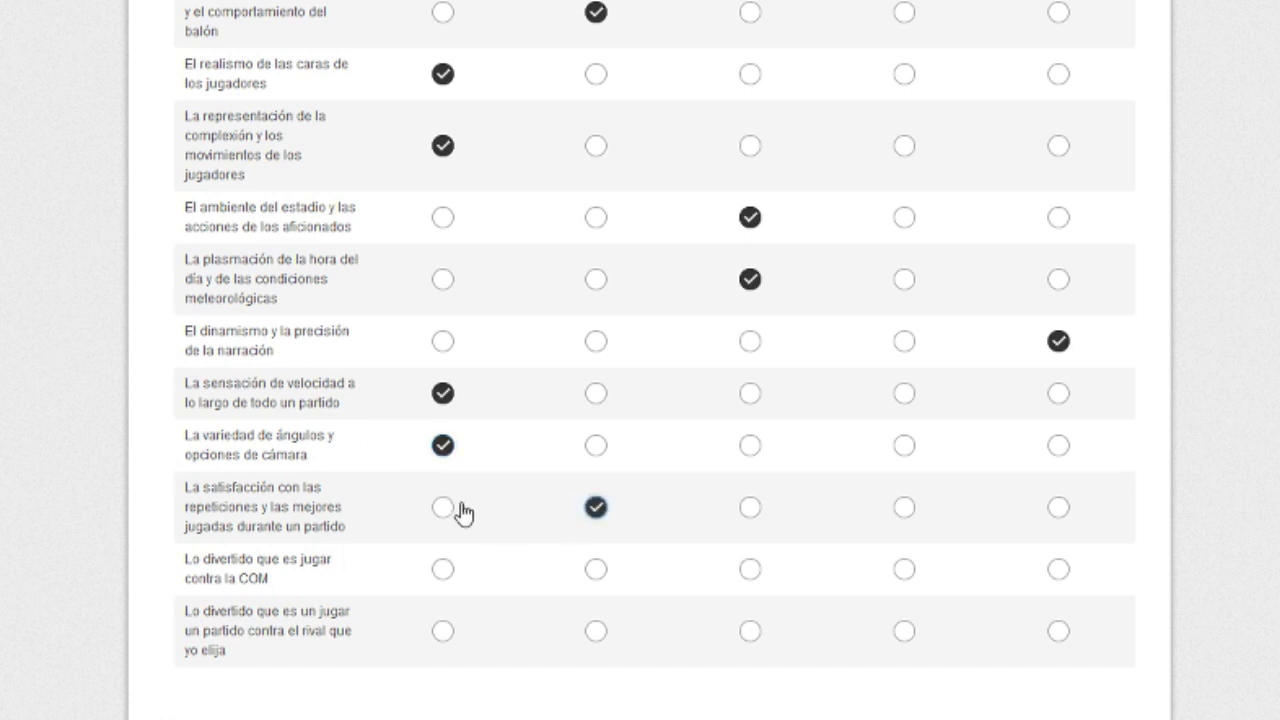
# Rate the fun of playing against the COM Neutral and the fun of matches against a chosen rival Satisfecho.
pyautogui.scroll(-1, 463, 514)
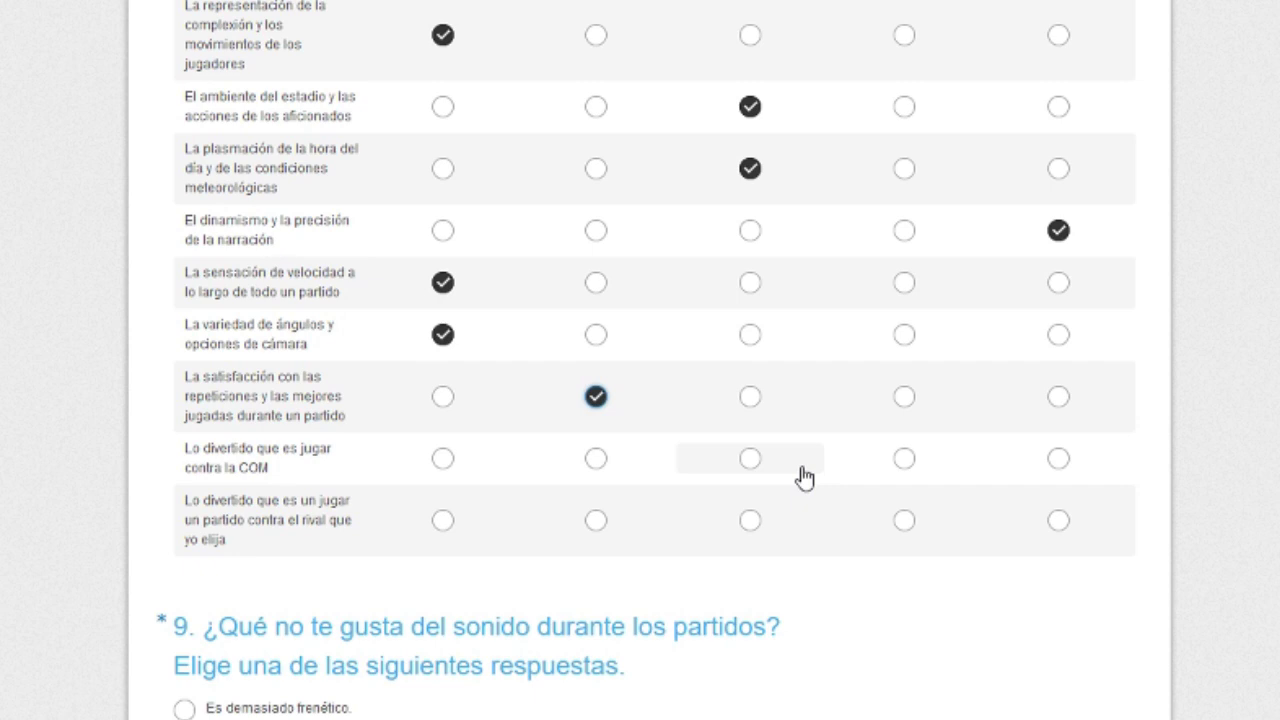
pyautogui.click(751, 460)
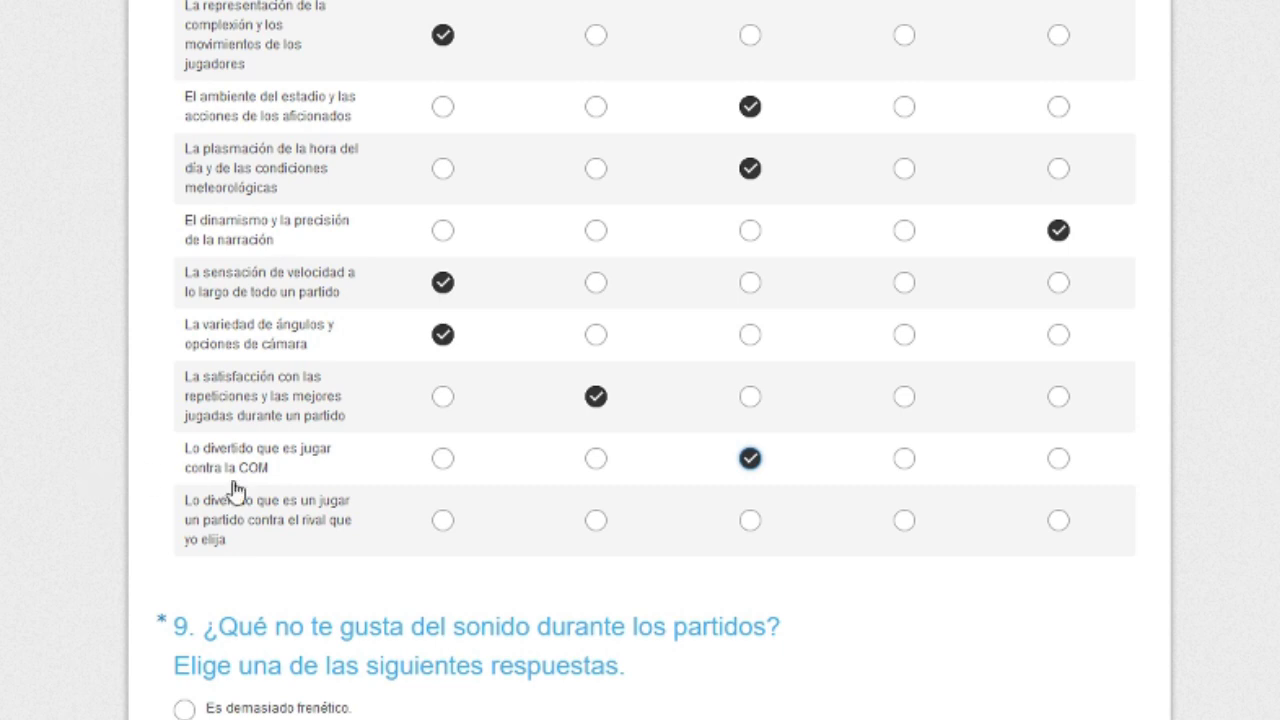
pyautogui.click(603, 530)
# Answer question 9 with "Los cánticos de los aficionados son viejos" and question 10 with "No escucho los comentarios".
pyautogui.scroll(-3, 603, 540)
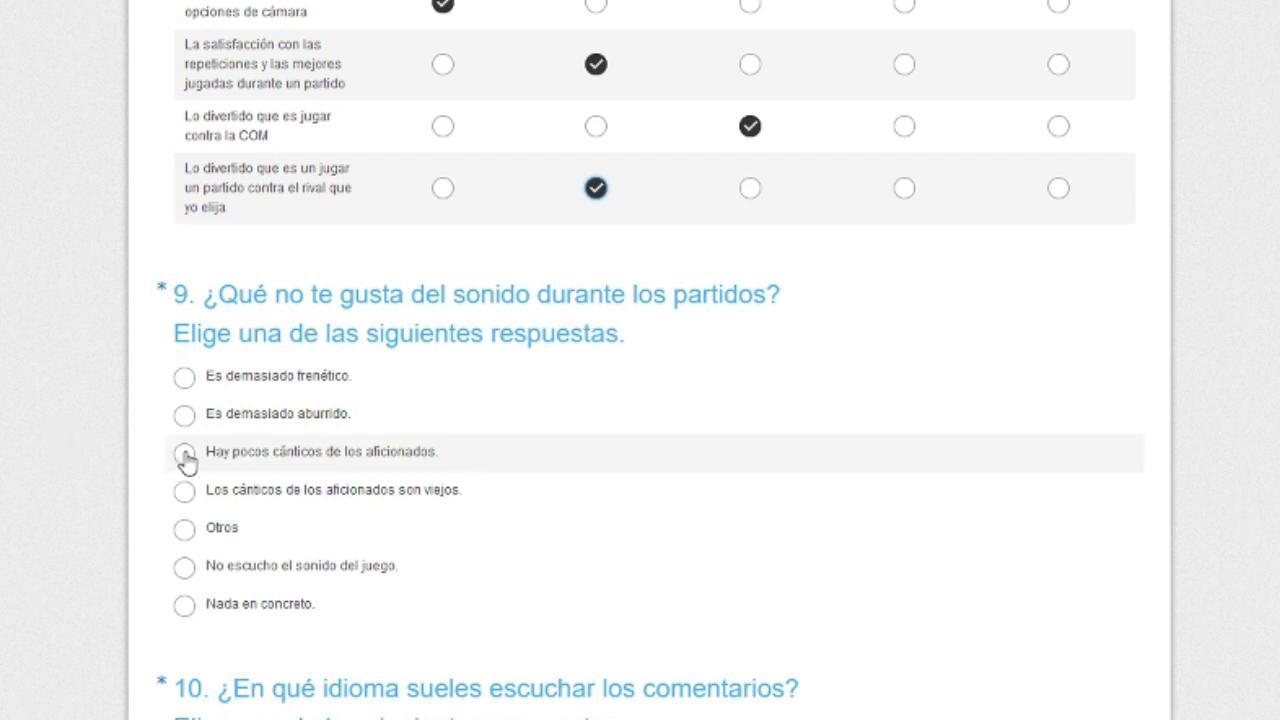
pyautogui.click(184, 491)
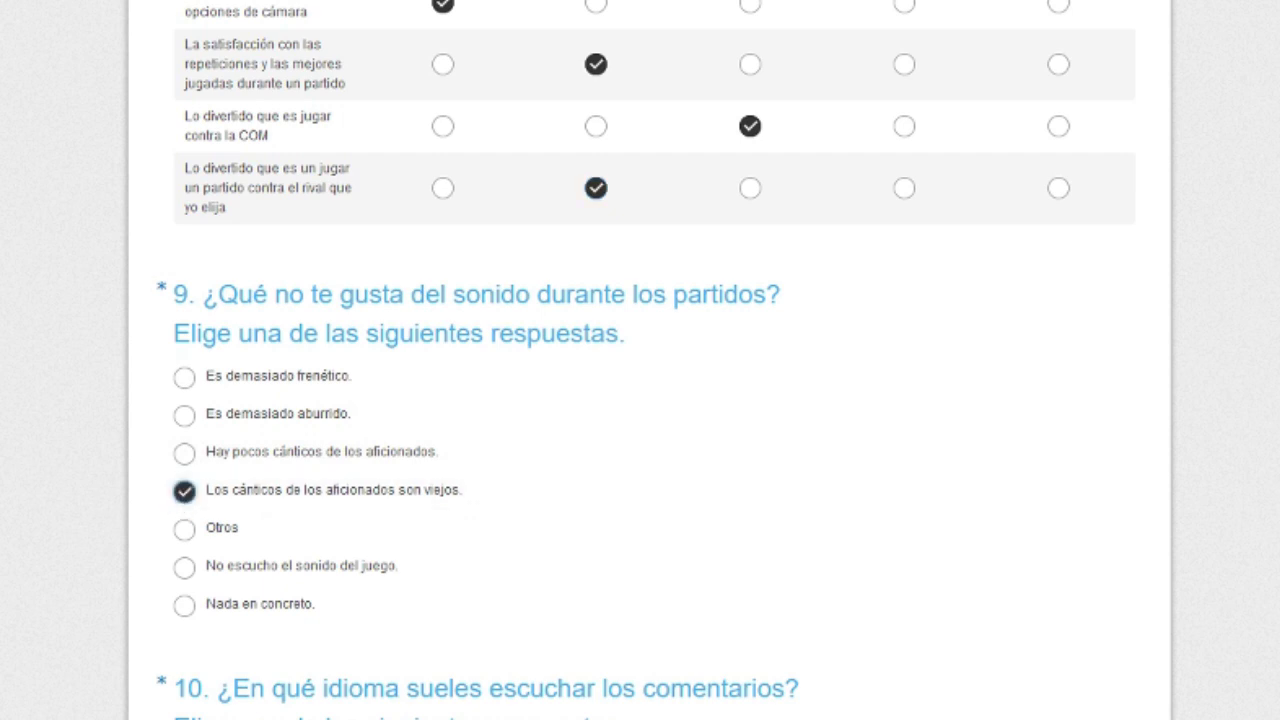
pyautogui.scroll(-2, 640, 360)
pyautogui.scroll(-2, 640, 360)
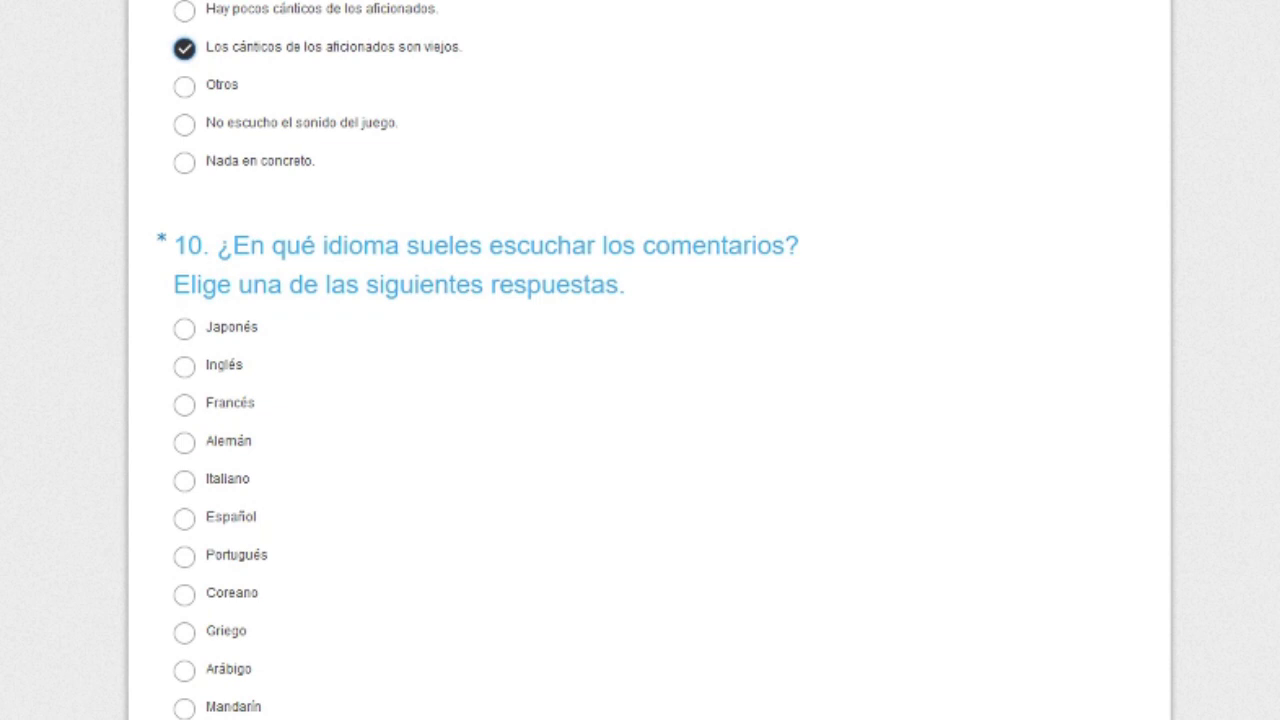
pyautogui.scroll(-2, 60, 545)
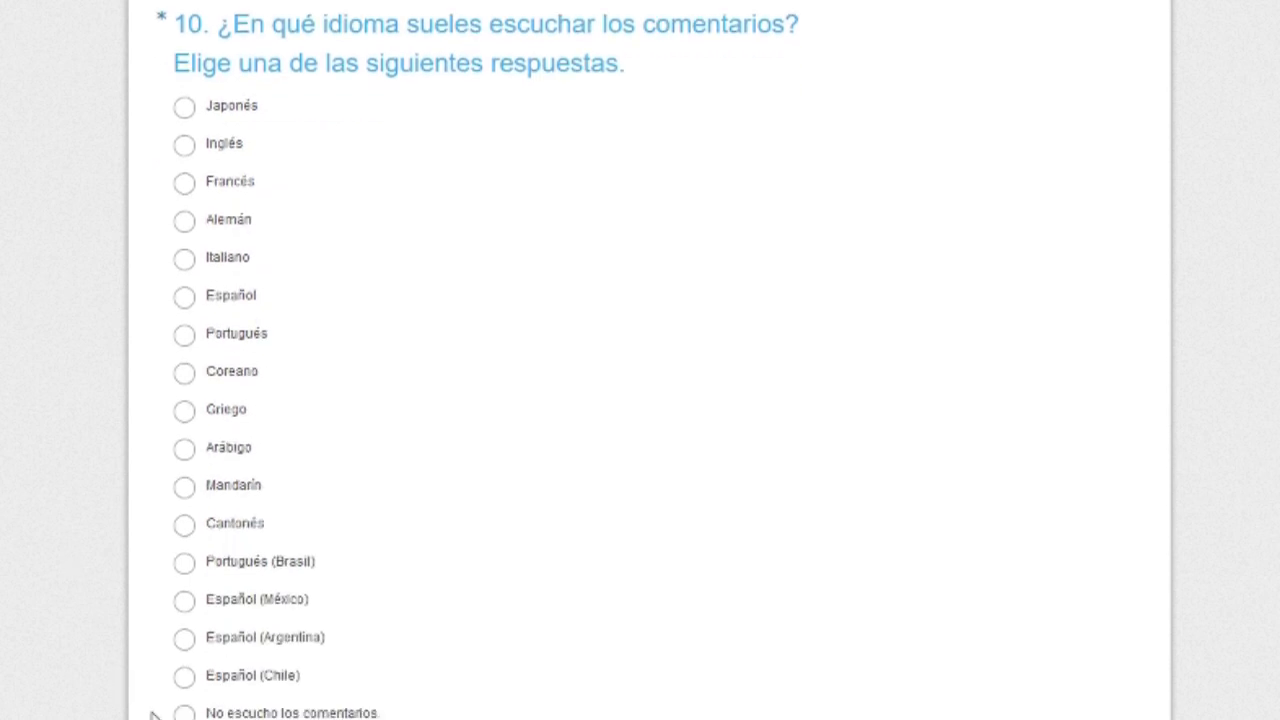
pyautogui.click(184, 712)
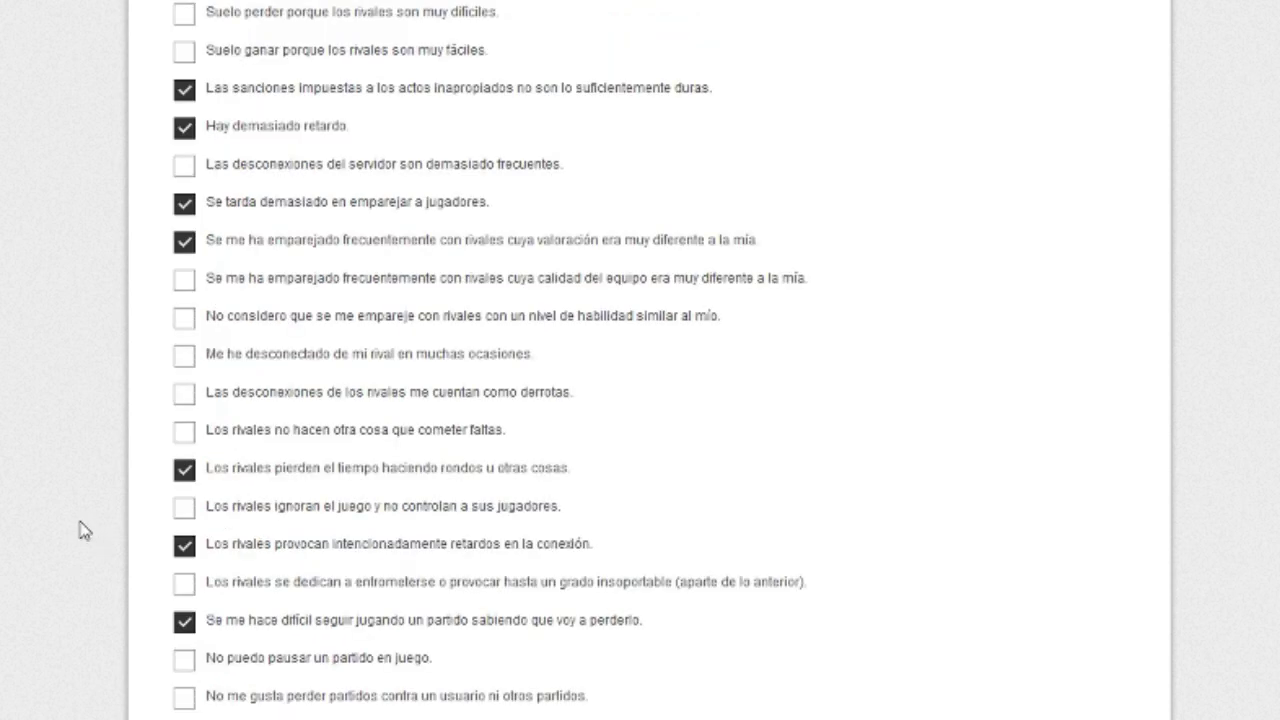
# In question 7, untick the complaints about insufficiently harsh sanctions, rivals with very different ratings, and rivals intentionally causing connection lag.
pyautogui.scroll(1, 30, 522)
pyautogui.scroll(4, 30, 514)
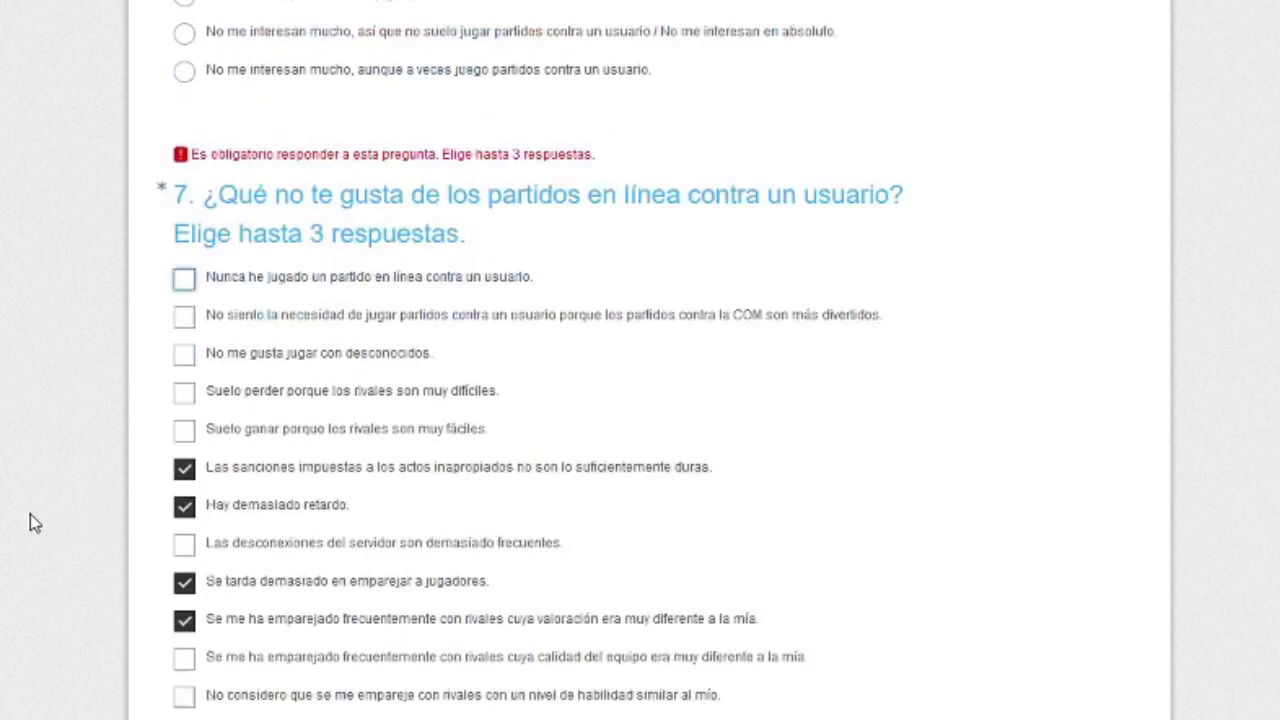
pyautogui.scroll(-4, 30, 514)
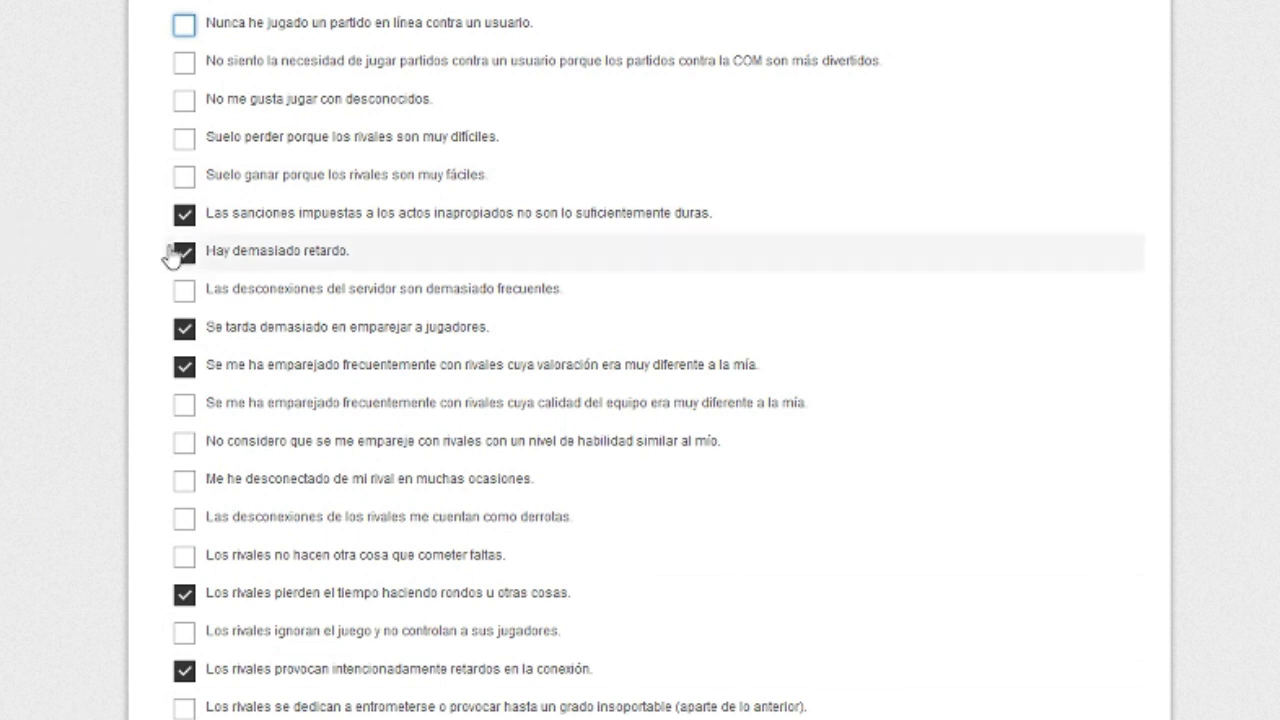
pyautogui.click(185, 215)
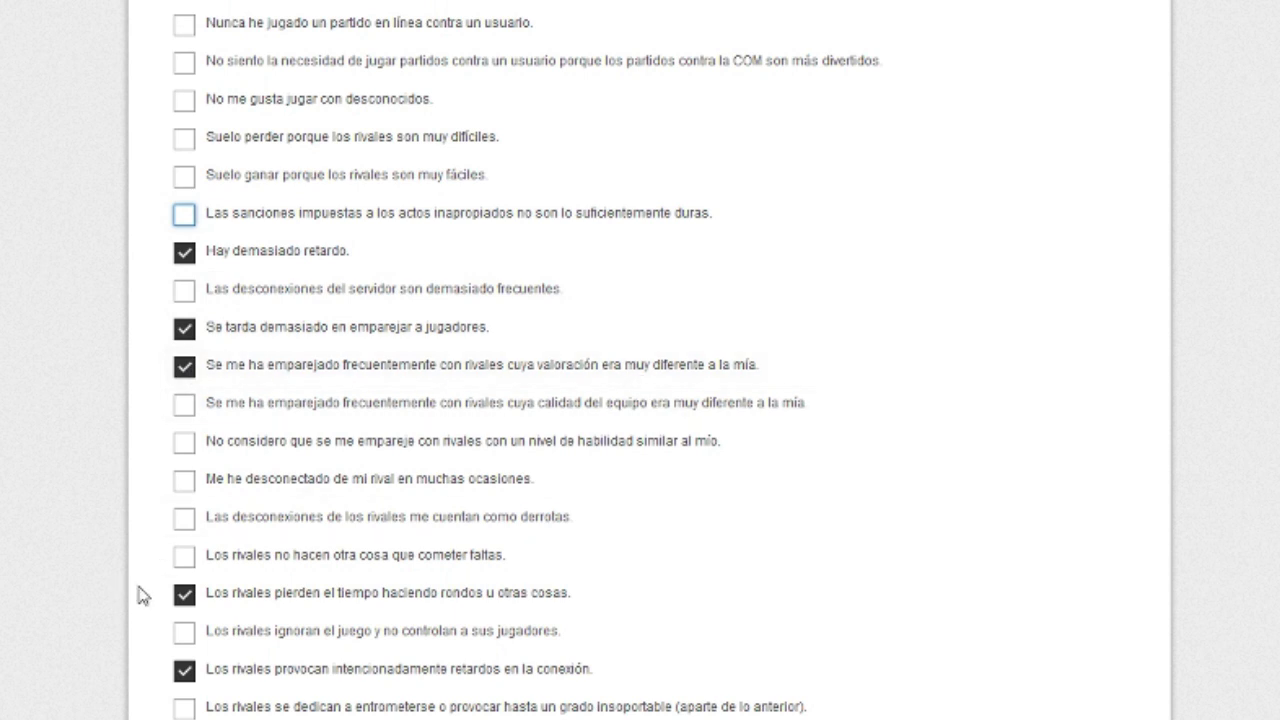
pyautogui.click(190, 378)
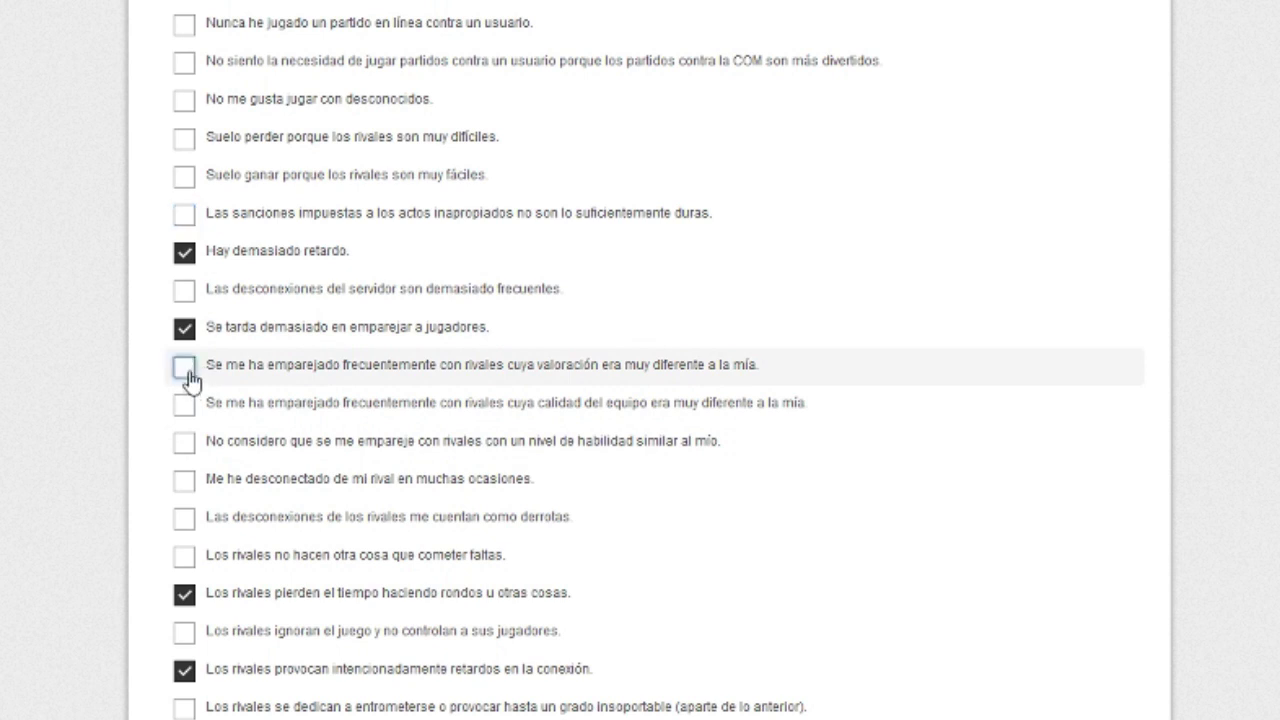
pyautogui.click(183, 671)
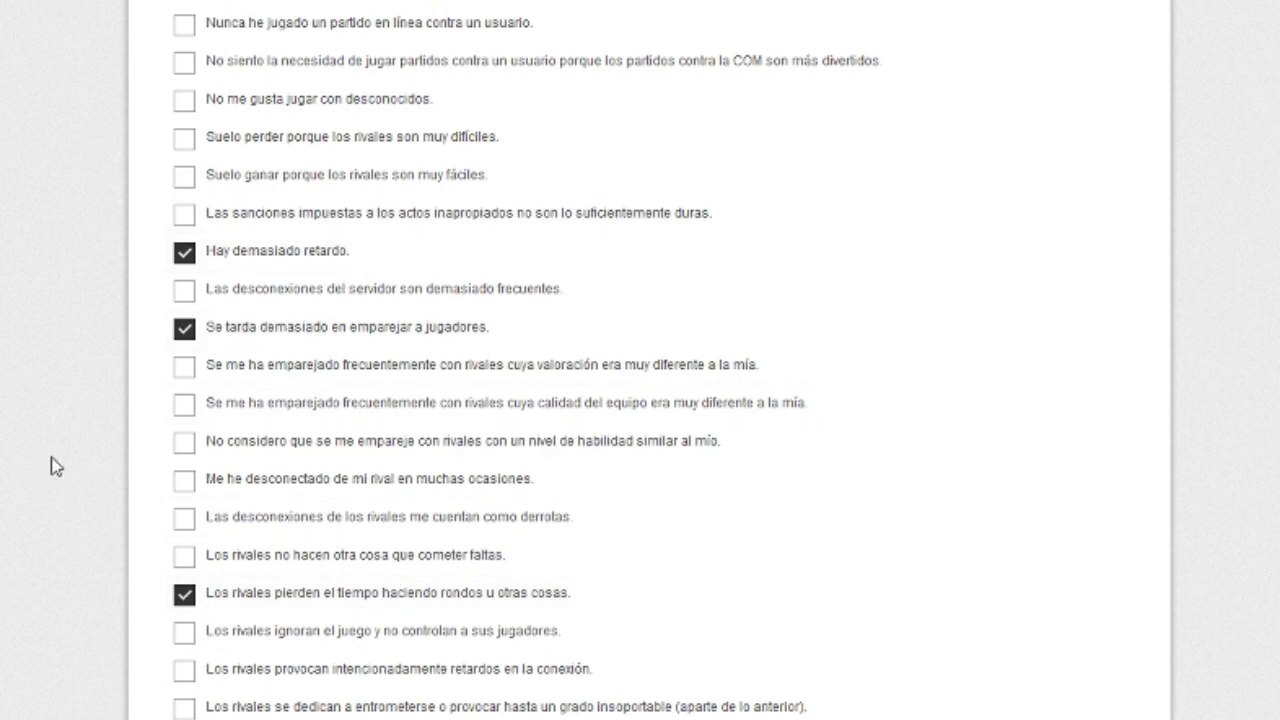
# Submit the corrected page, answer question 11 about myClub experience with "Juego a veces", and continue.
pyautogui.scroll(-15, 51, 466)
pyautogui.scroll(-15, 51, 466)
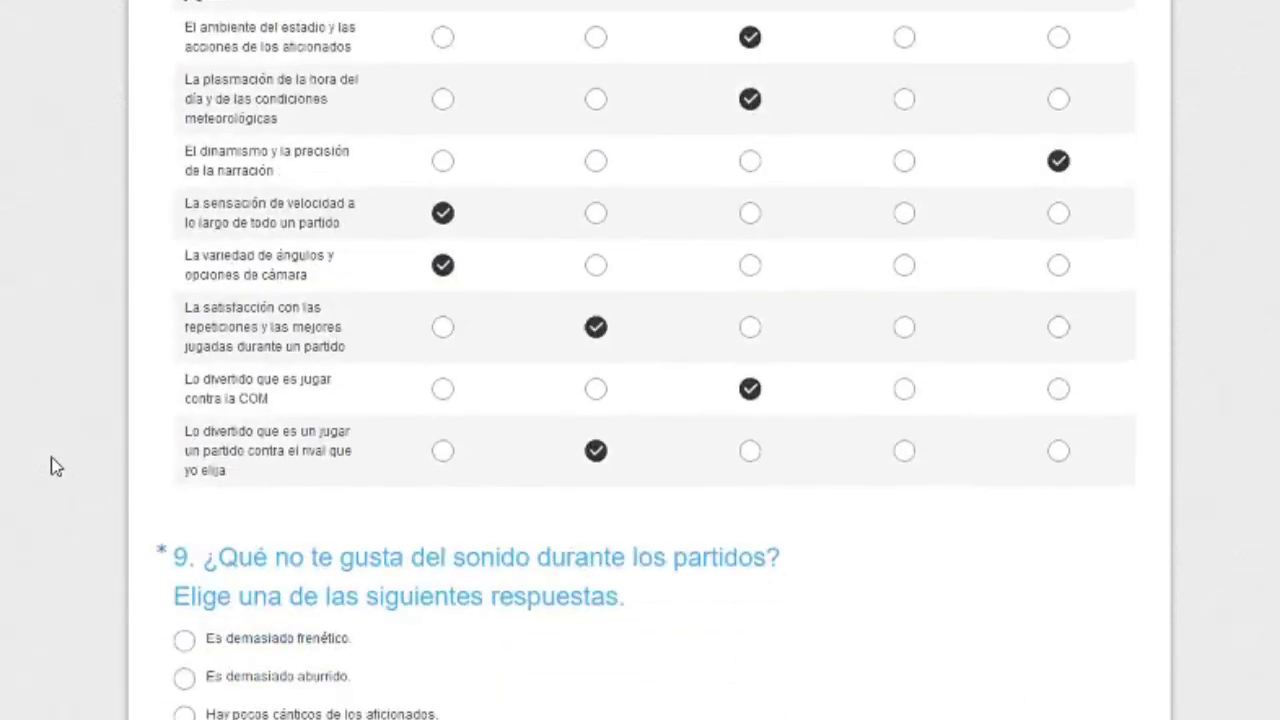
pyautogui.click(703, 608)
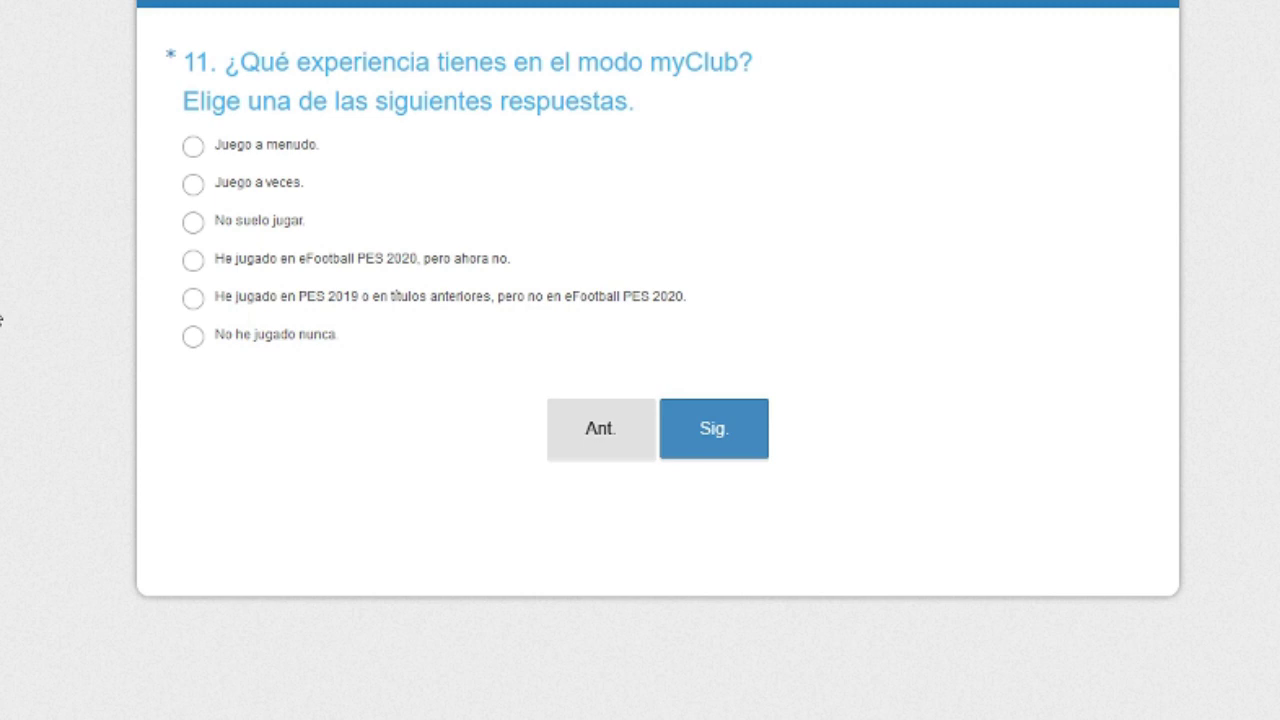
pyautogui.click(192, 194)
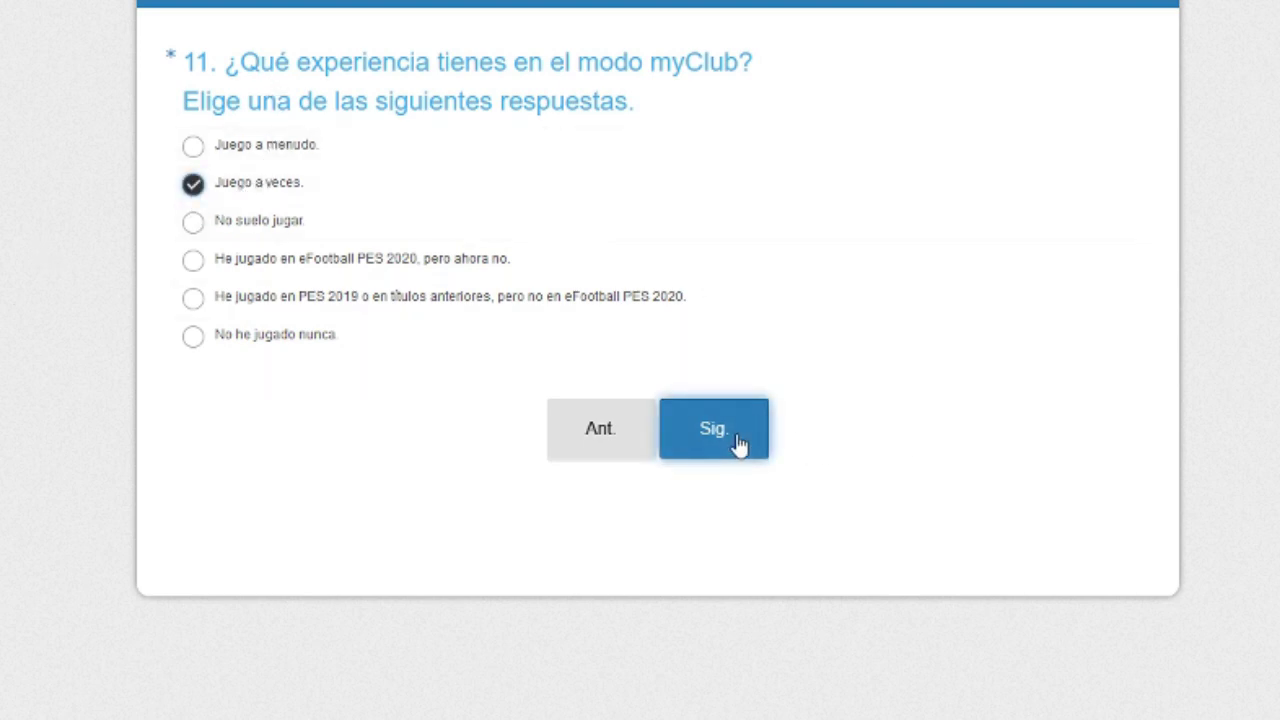
pyautogui.click(737, 436)
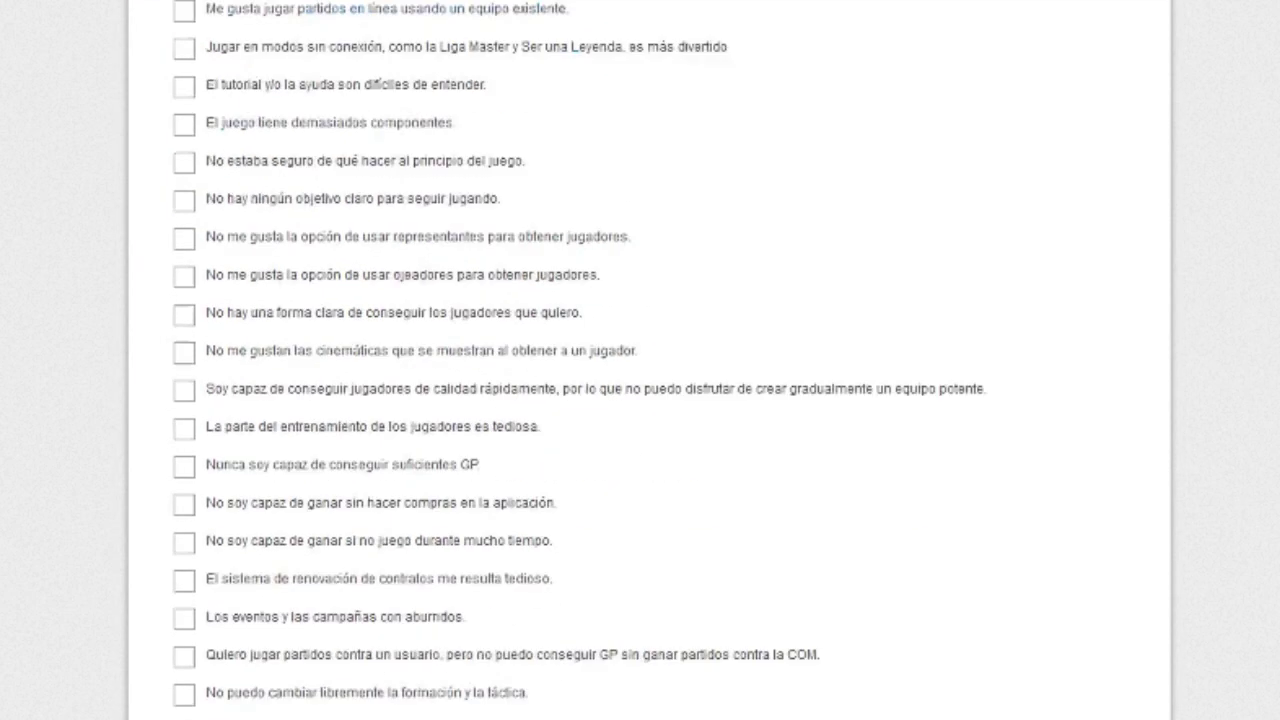
# In question 12, tick the complaints about having no clear goal to keep playing and about getting quality players too quickly.
pyautogui.scroll(-3, 640, 360)
pyautogui.scroll(2, 640, 360)
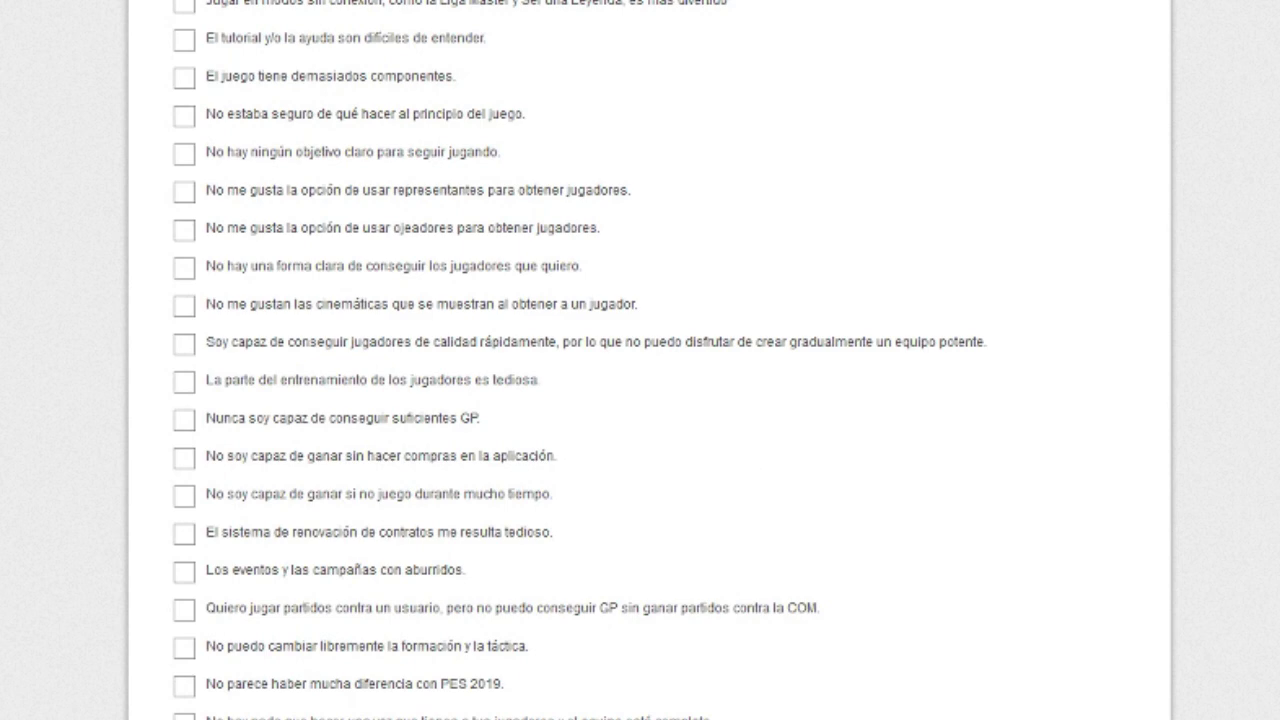
pyautogui.scroll(-3, 640, 360)
pyautogui.scroll(3, 640, 360)
pyautogui.click(187, 152)
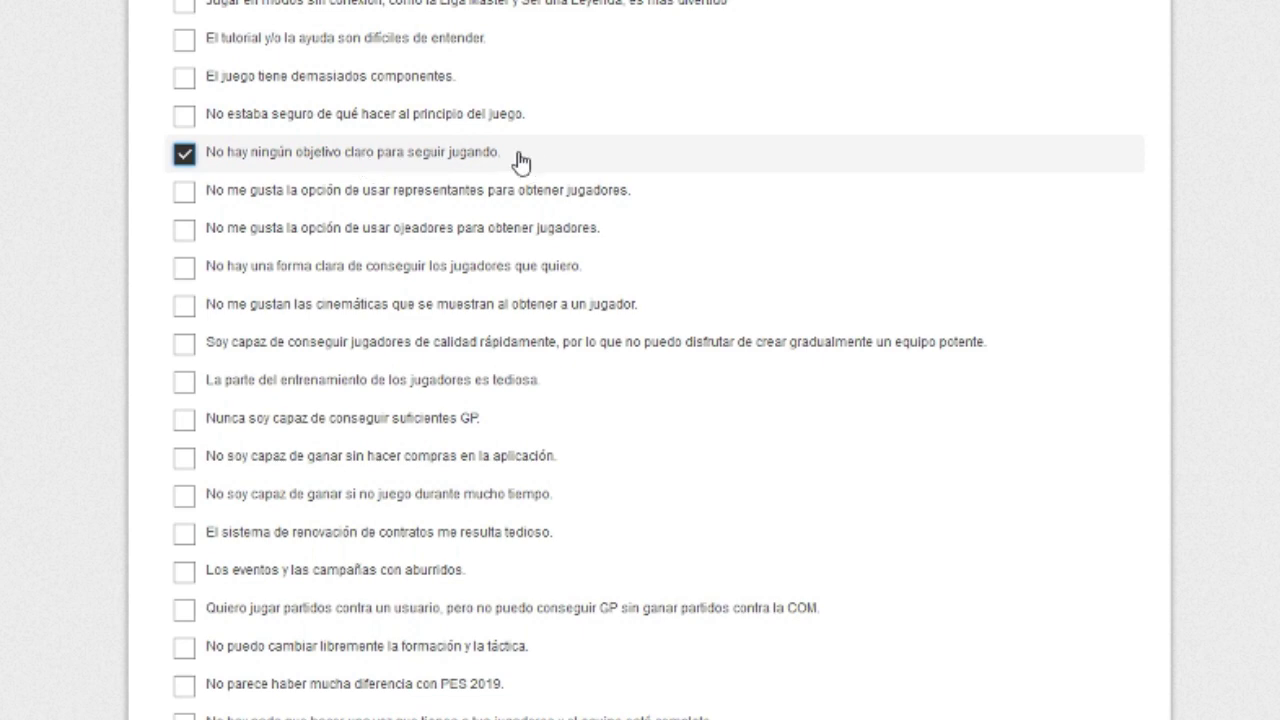
pyautogui.scroll(-1, 3, 148)
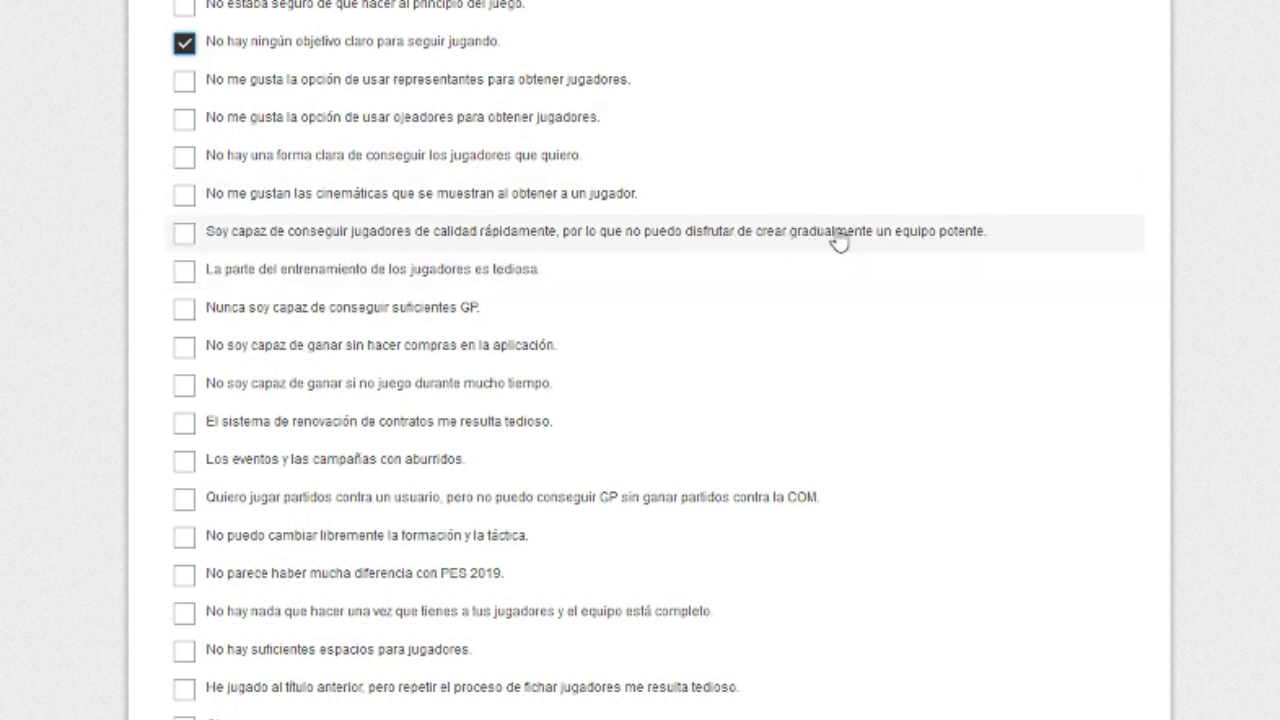
pyautogui.click(184, 236)
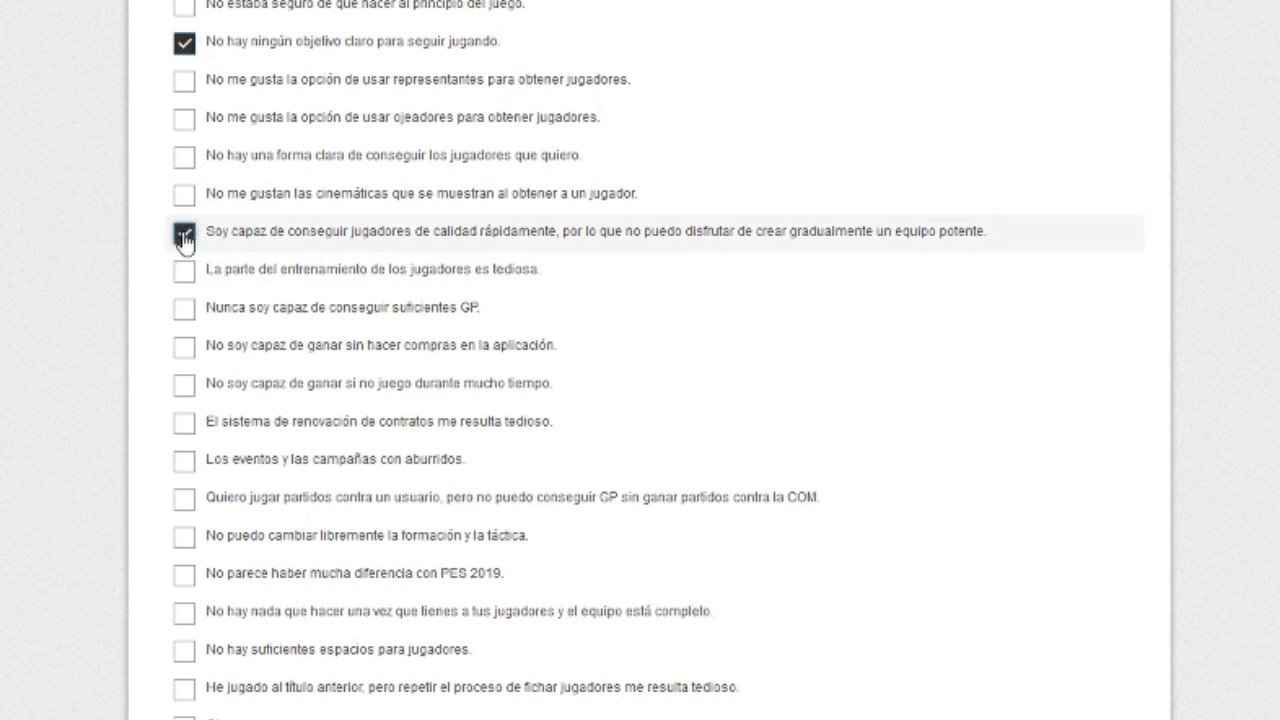
# Tick the question 12 complaint that events and campaigns are boring.
pyautogui.scroll(-1, 184, 238)
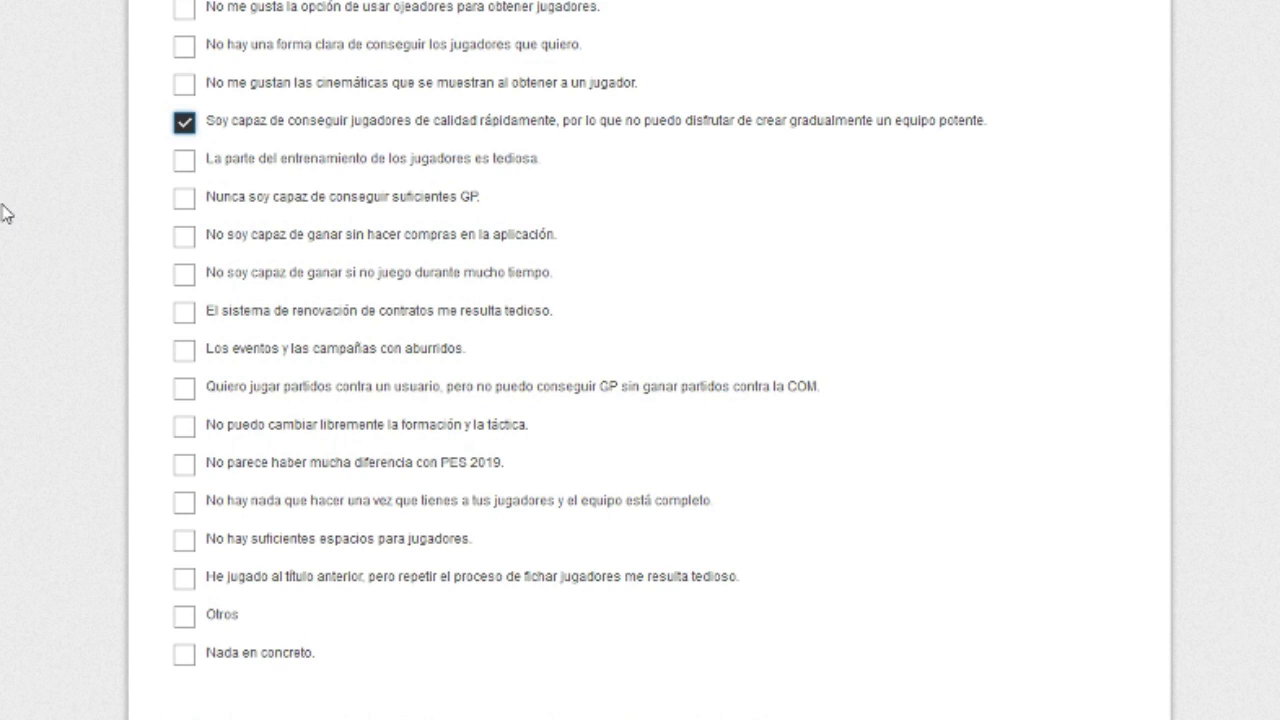
pyautogui.scroll(-1, 71, 206)
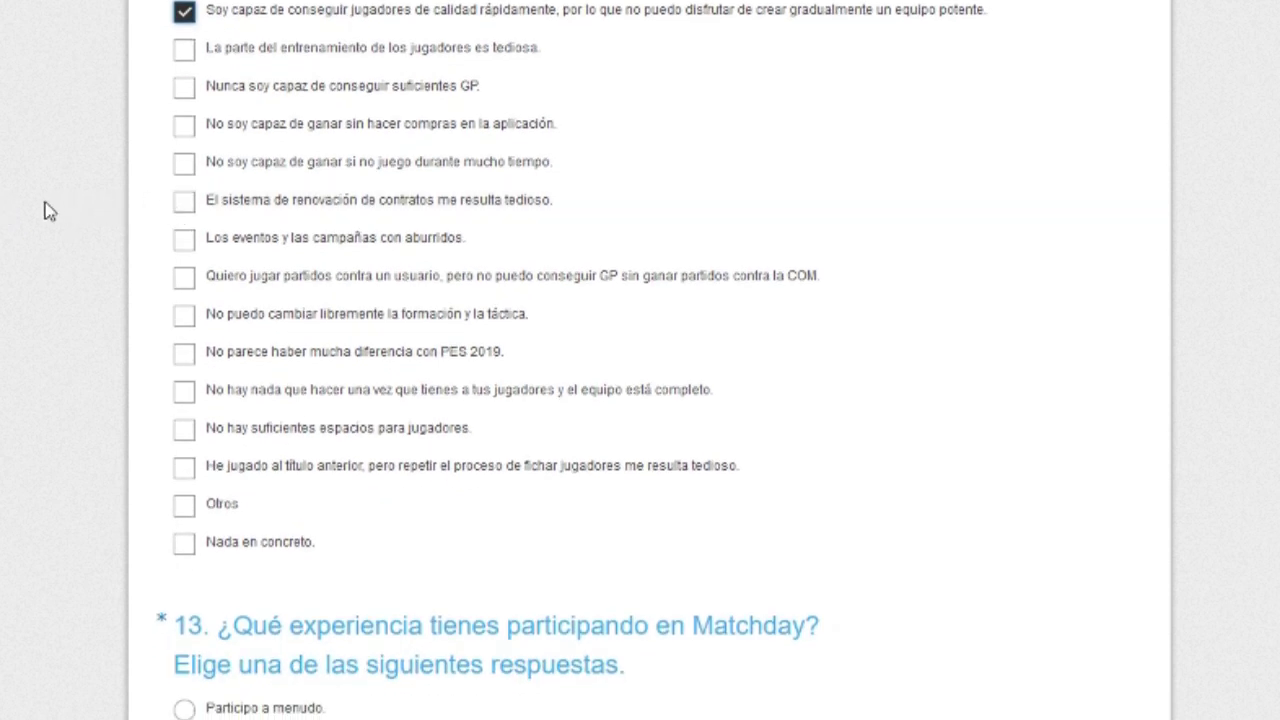
pyautogui.click(184, 245)
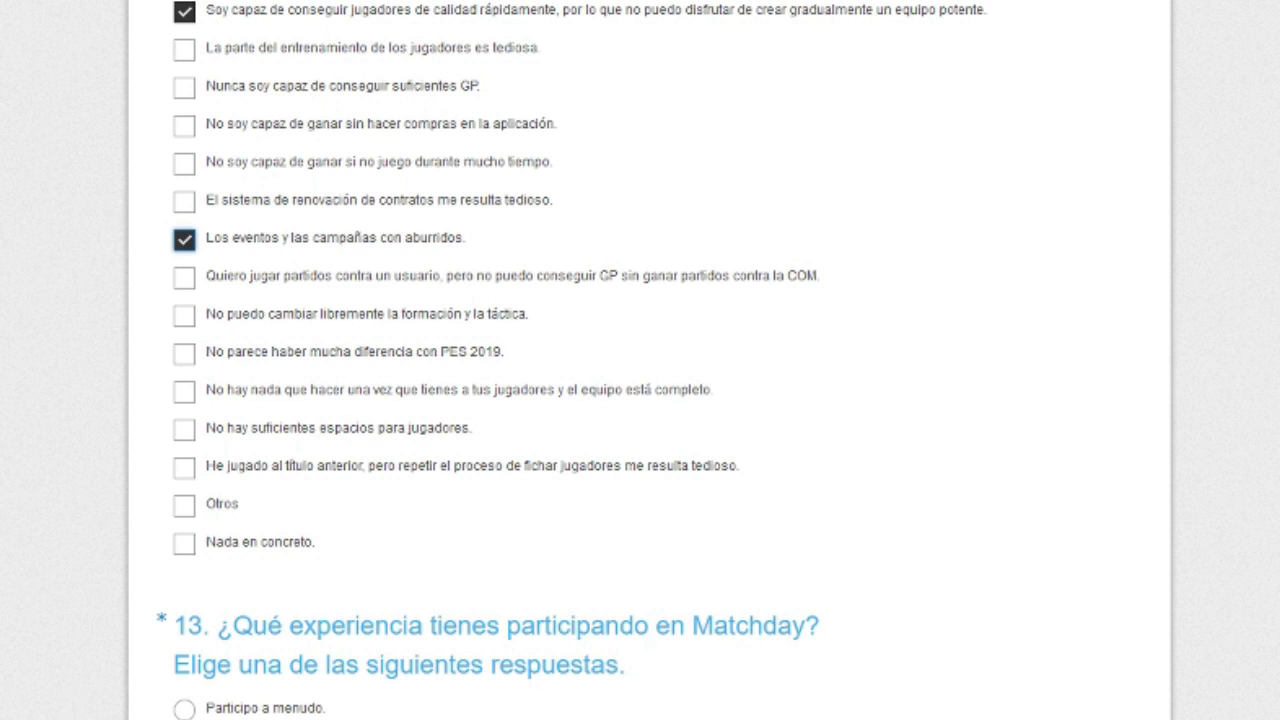
# Review the question 12 options and also tick the complaints about using representantes to obtain players and the tedious contract renewal system.
pyautogui.scroll(2, 57, 314)
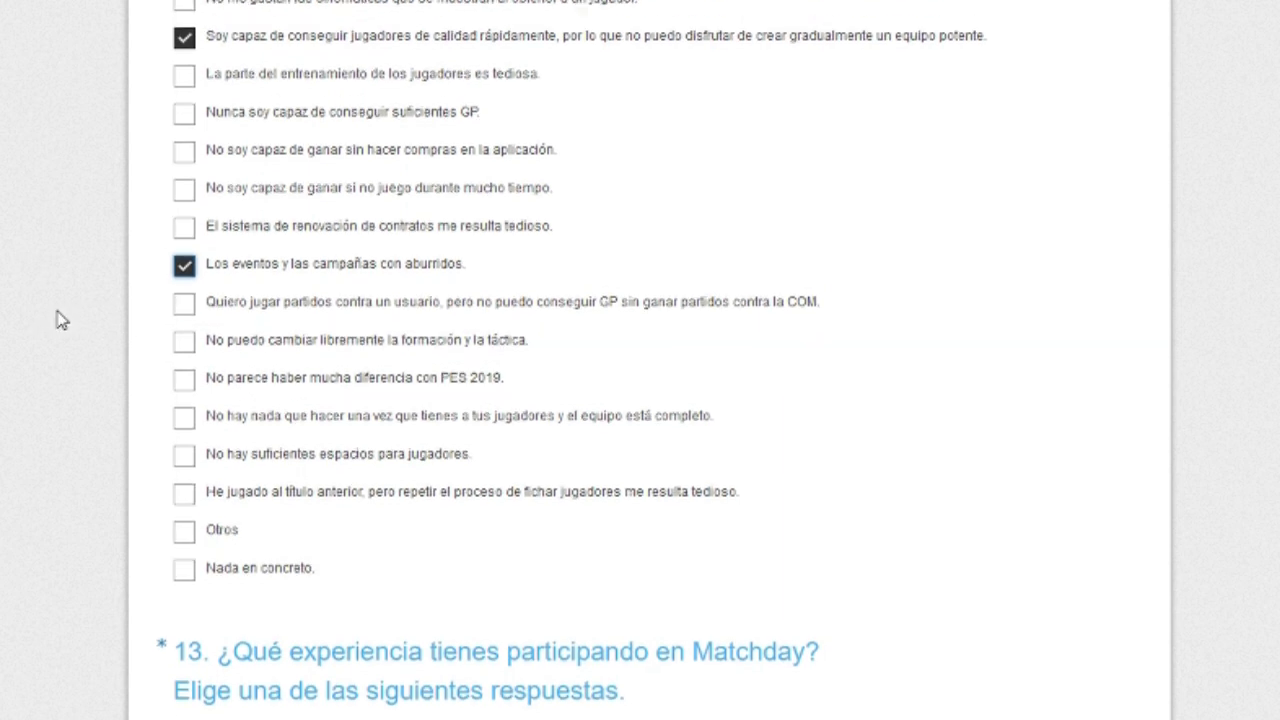
pyautogui.scroll(2, 55, 317)
pyautogui.scroll(-3, 100, 340)
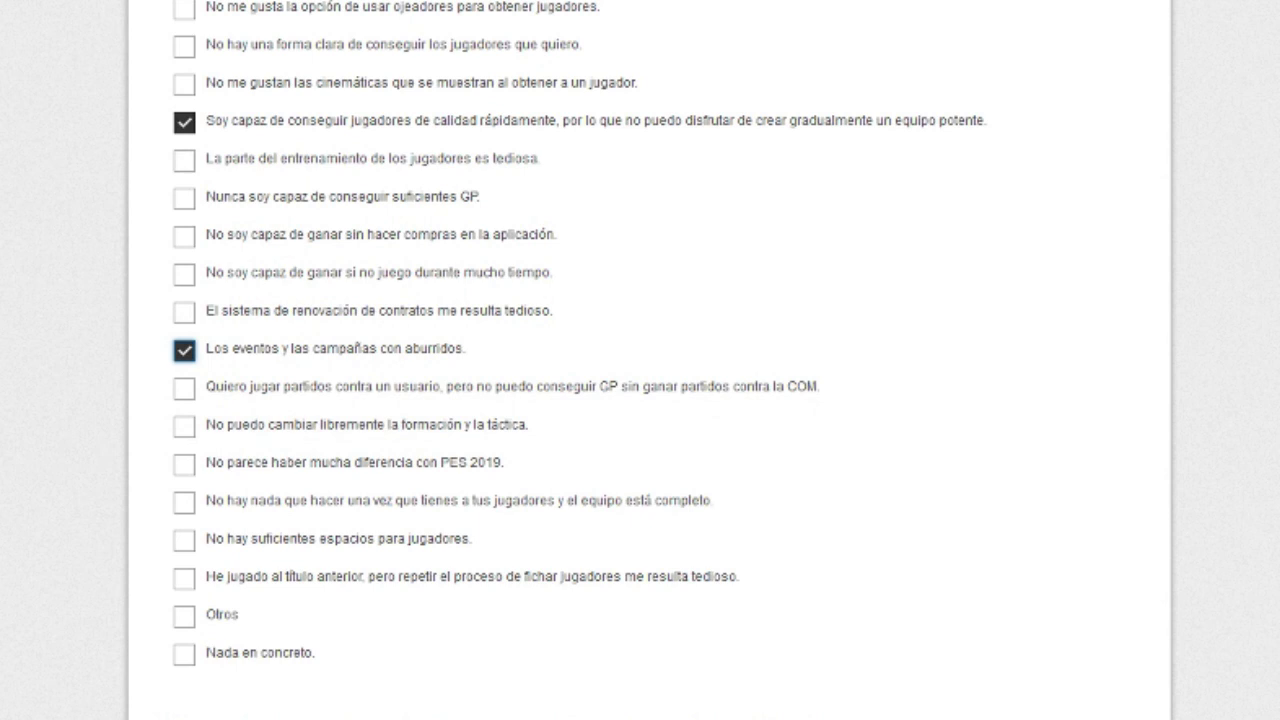
pyautogui.scroll(-2, 572, 360)
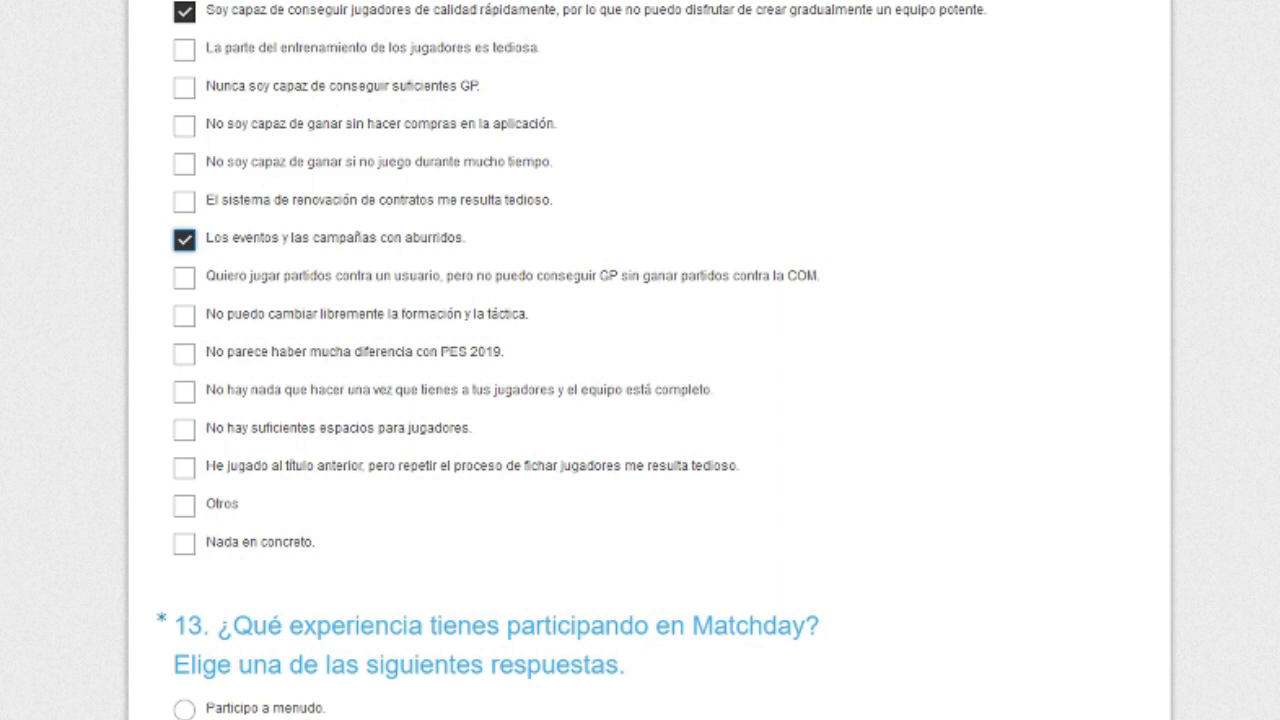
pyautogui.scroll(4, 640, 360)
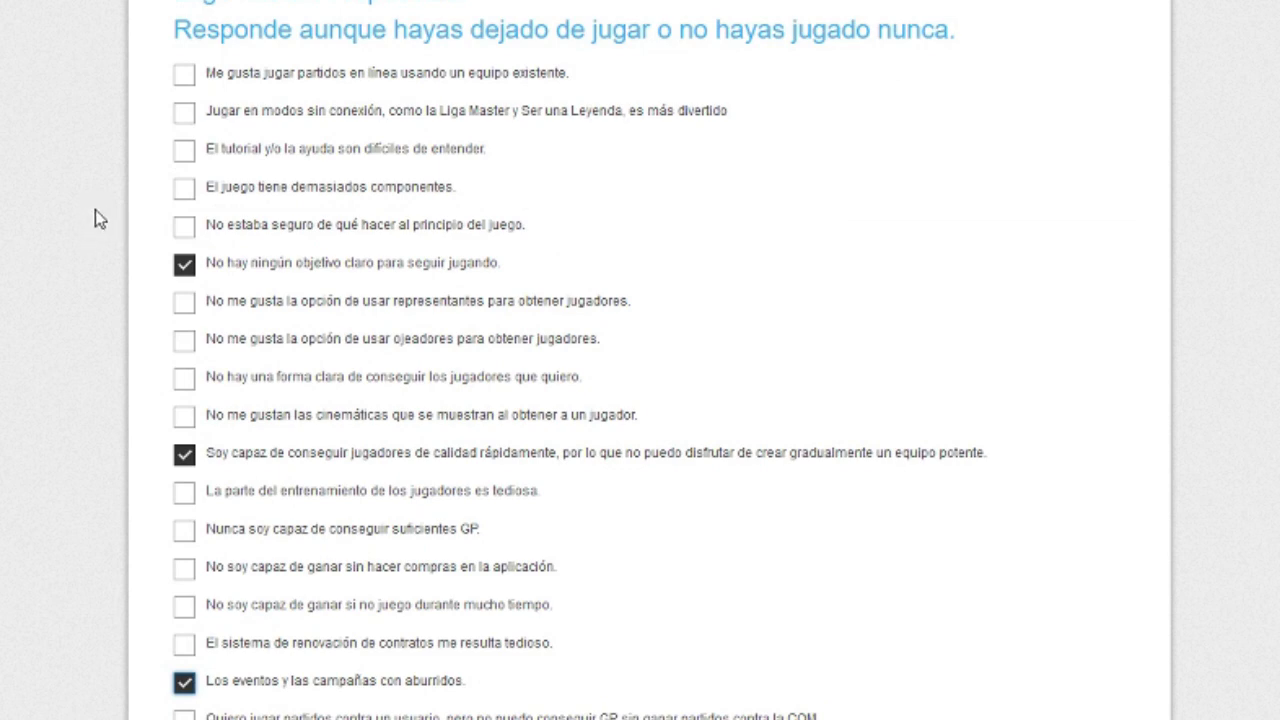
pyautogui.scroll(-1, 97, 216)
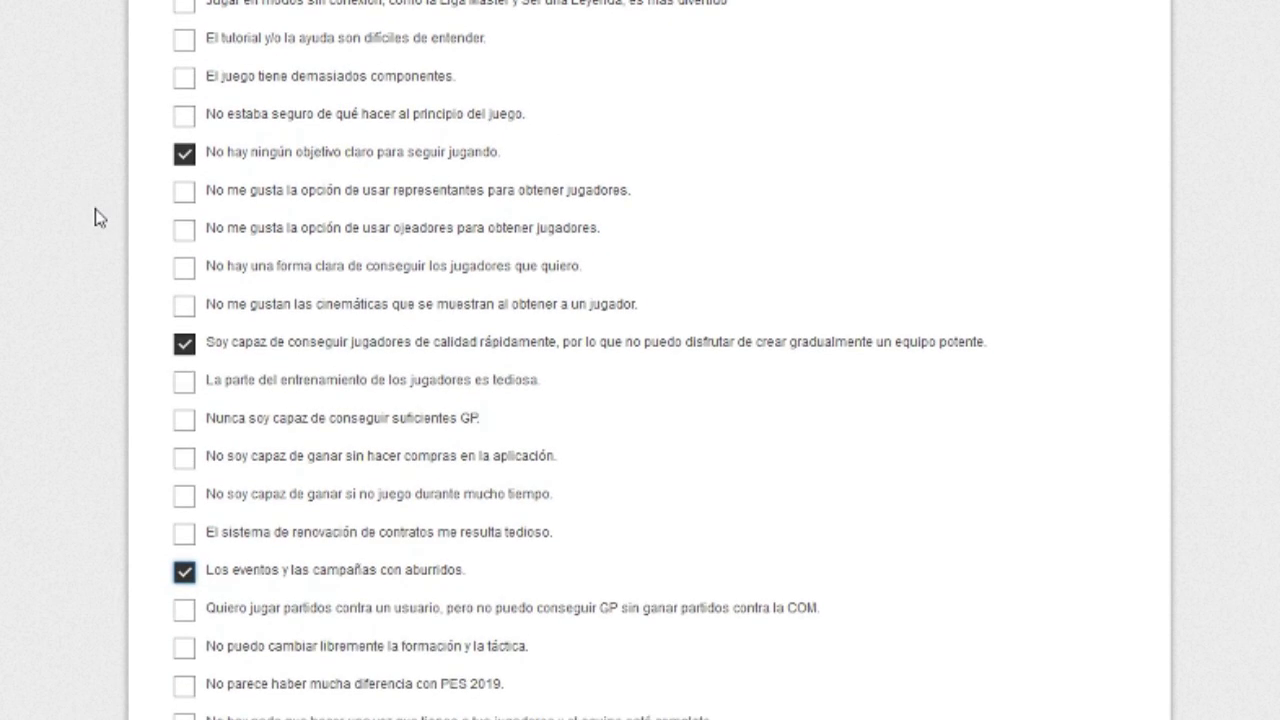
pyautogui.click(184, 191)
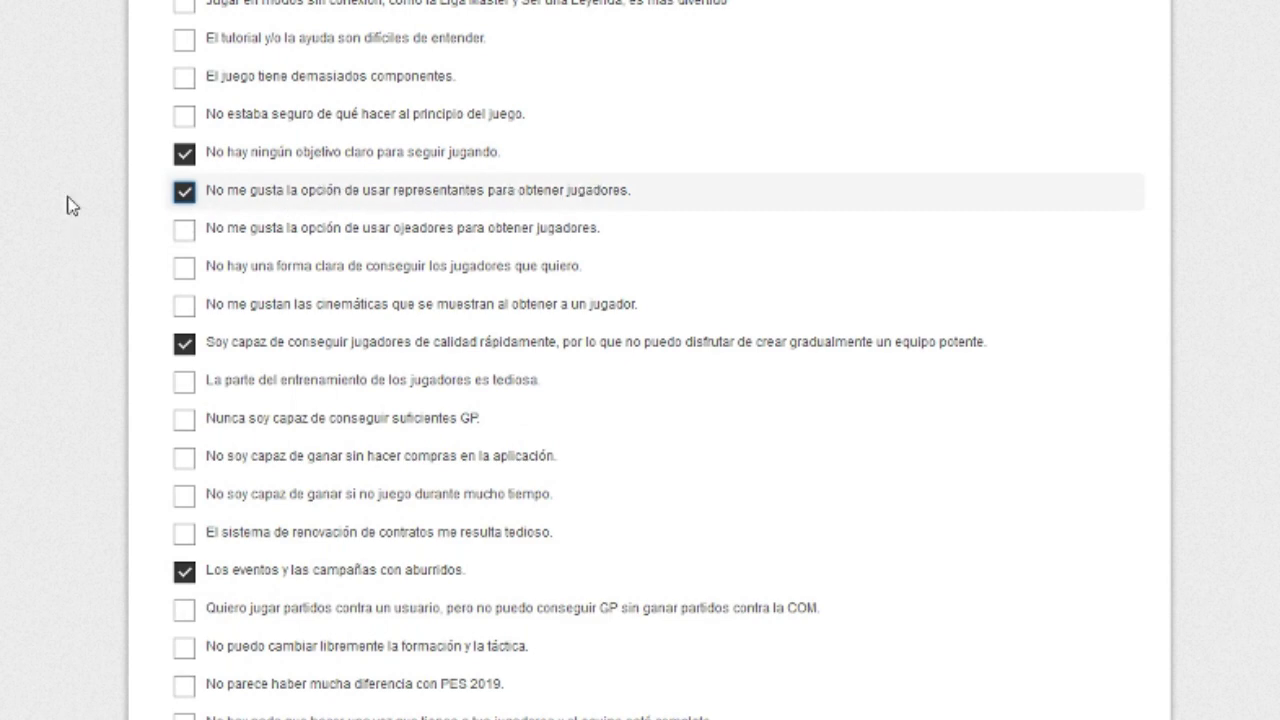
pyautogui.scroll(-3, 47, 258)
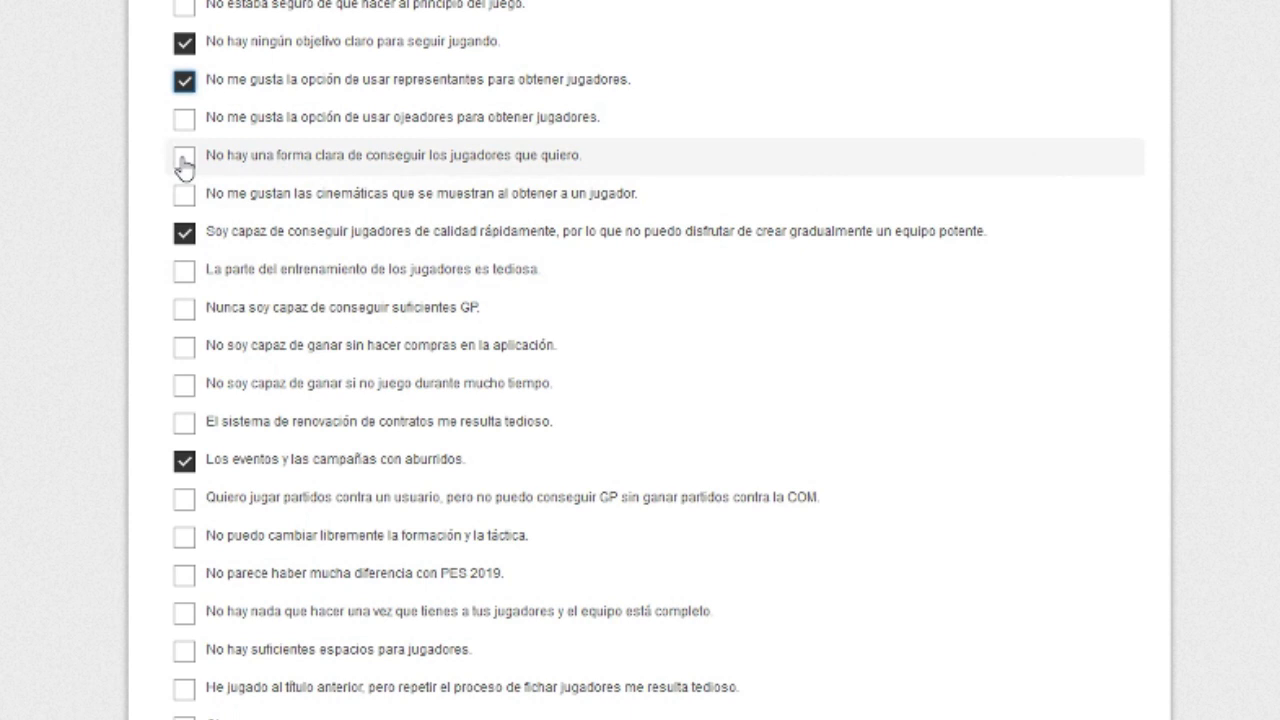
pyautogui.click(189, 422)
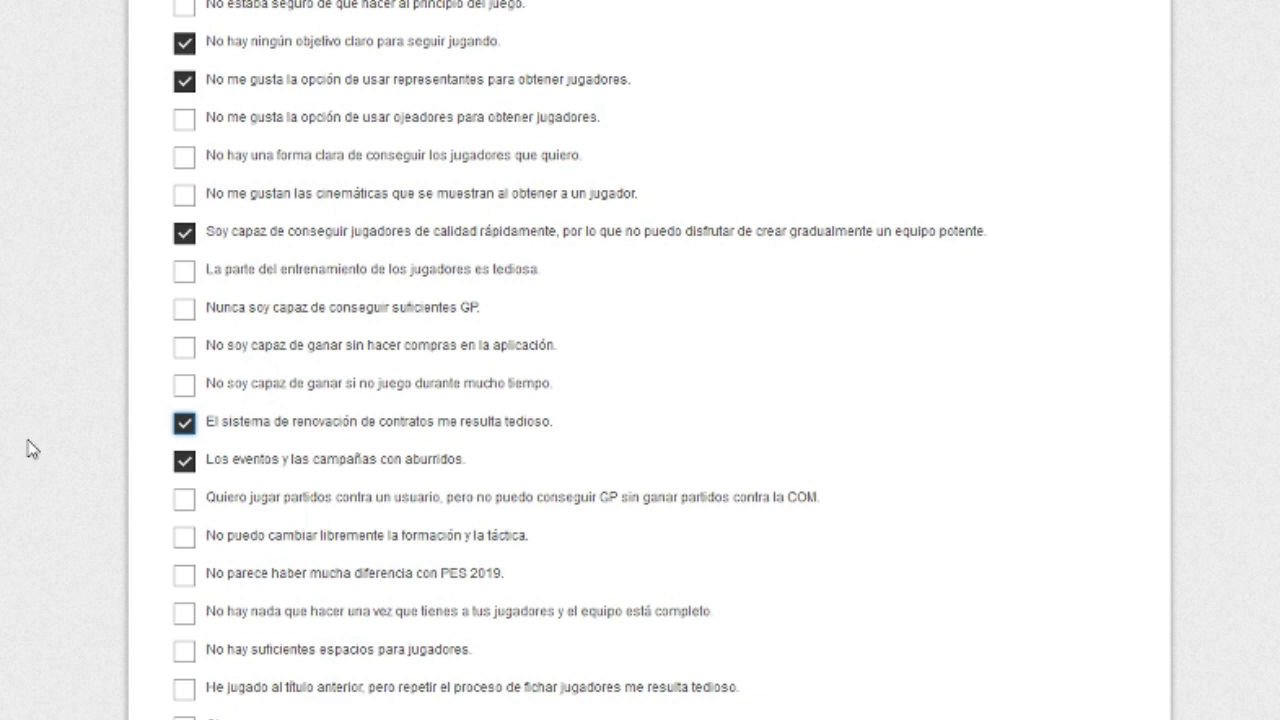
# Answer question 13 about Matchday experience with "Participo a veces" and continue to the following page.
pyautogui.scroll(-5, 31, 449)
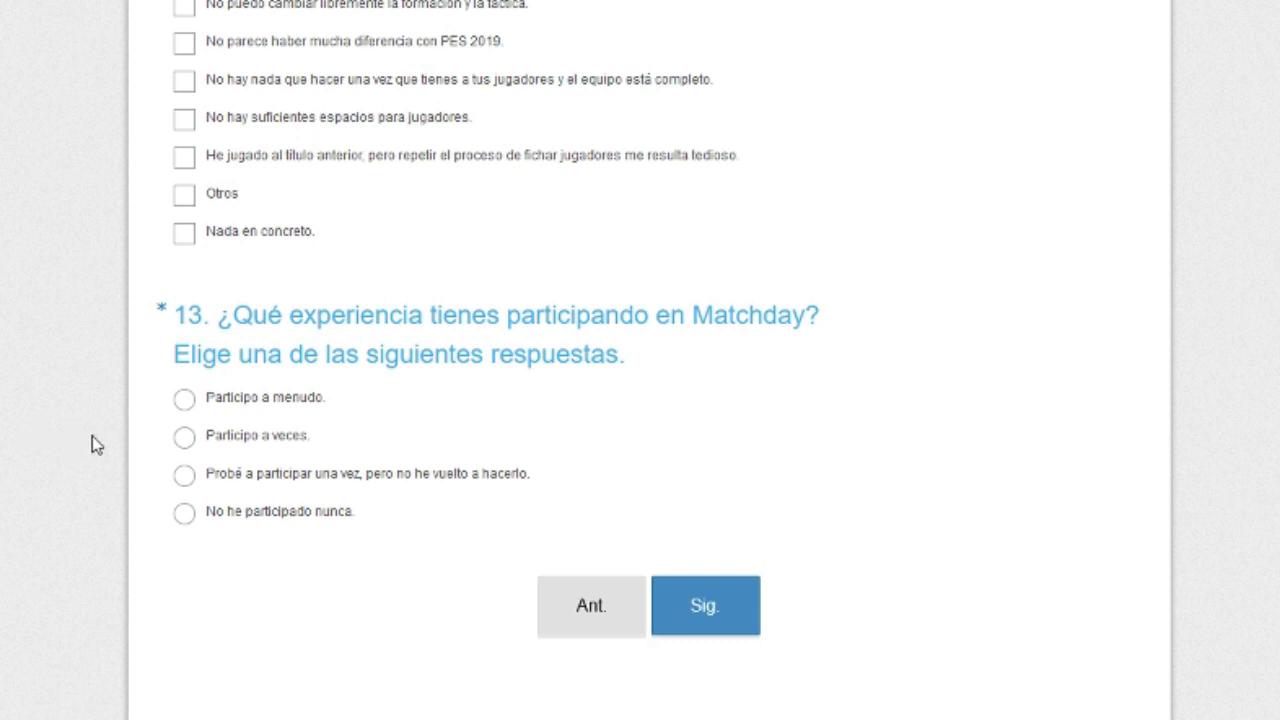
pyautogui.click(185, 516)
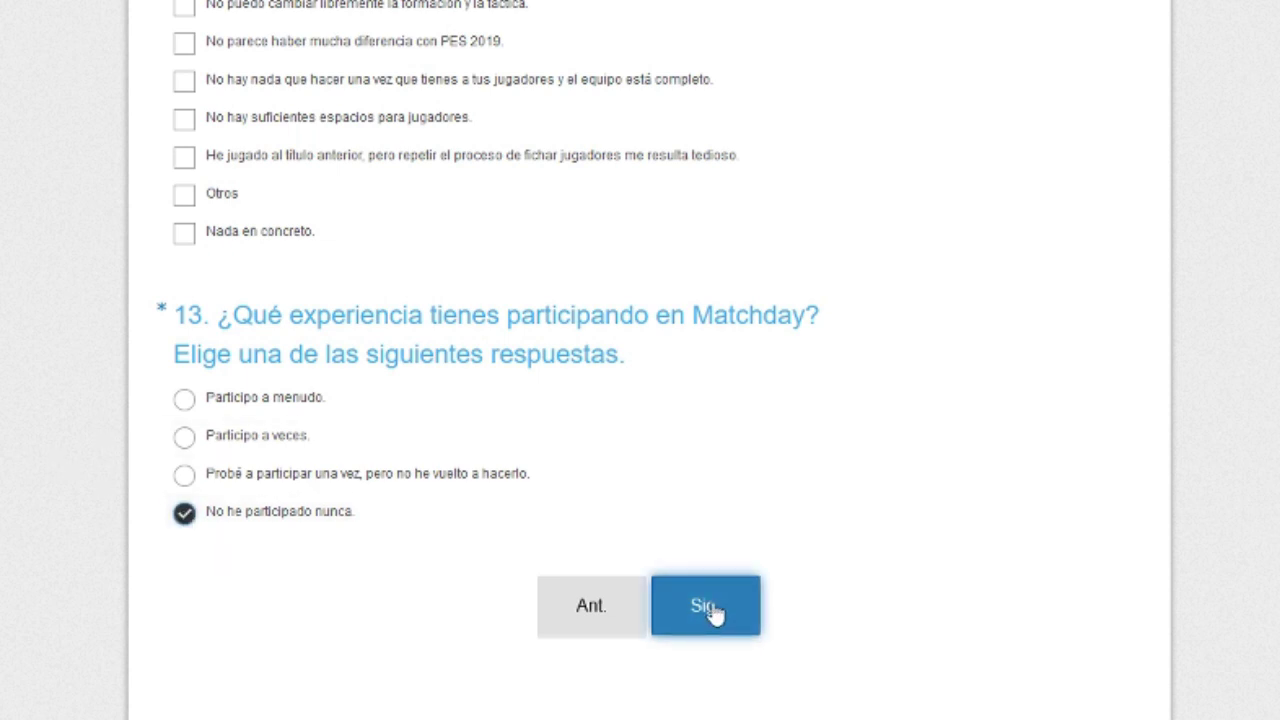
pyautogui.click(183, 439)
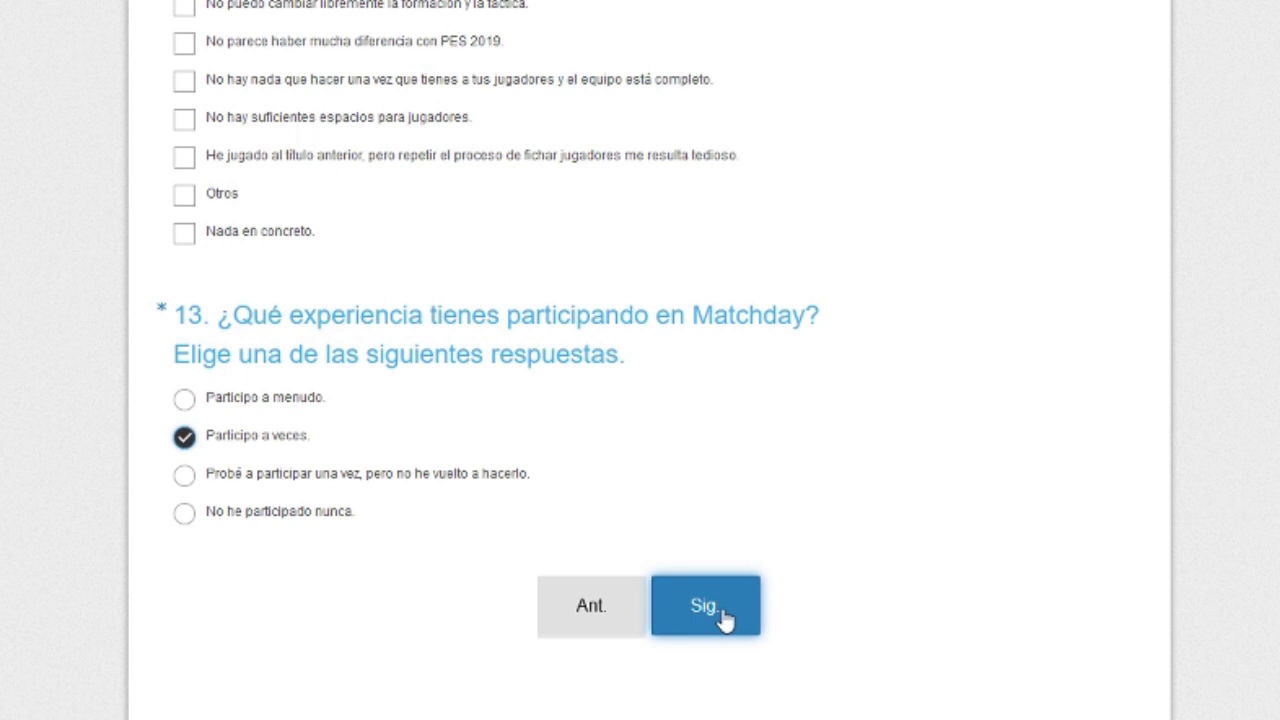
pyautogui.click(724, 619)
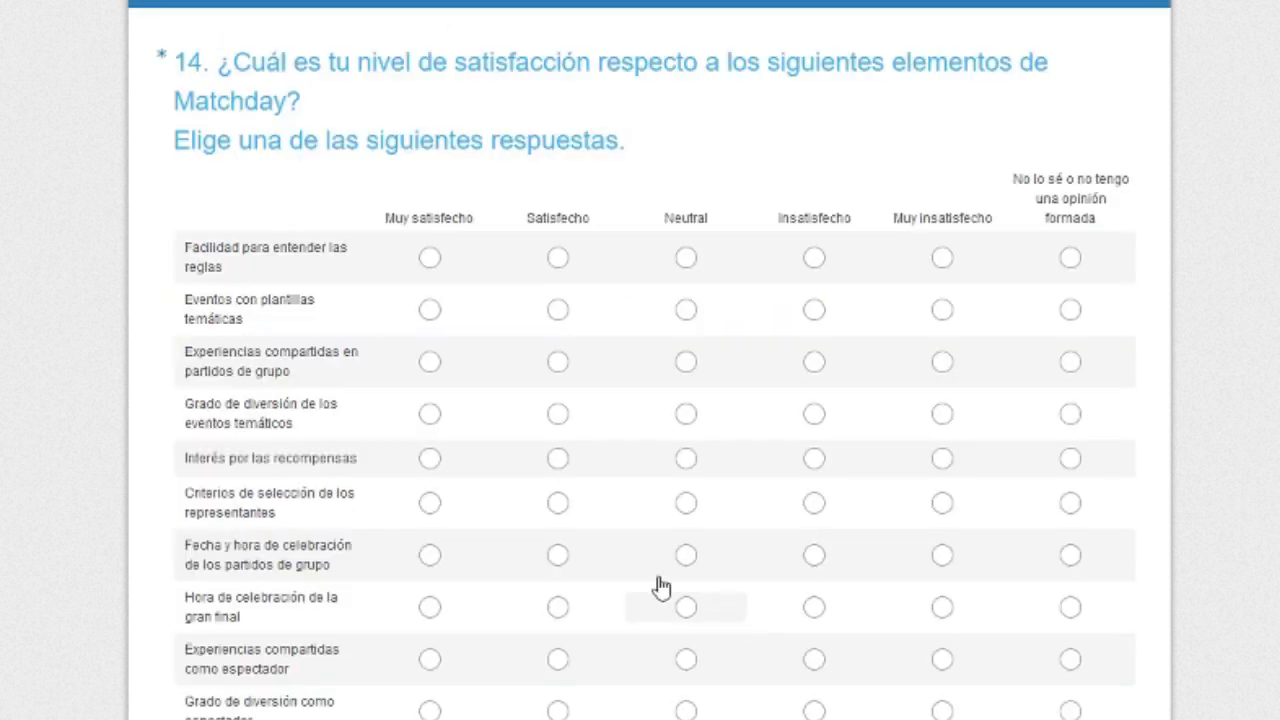
# In question 14, rate ease of rules and rewards Satisfecho, themed squad events and themed event fun Insatisfecho, and shared group-match experiences Neutral.
pyautogui.scroll(-1, 44, 333)
pyautogui.scroll(-2, 42, 333)
pyautogui.scroll(1, 42, 333)
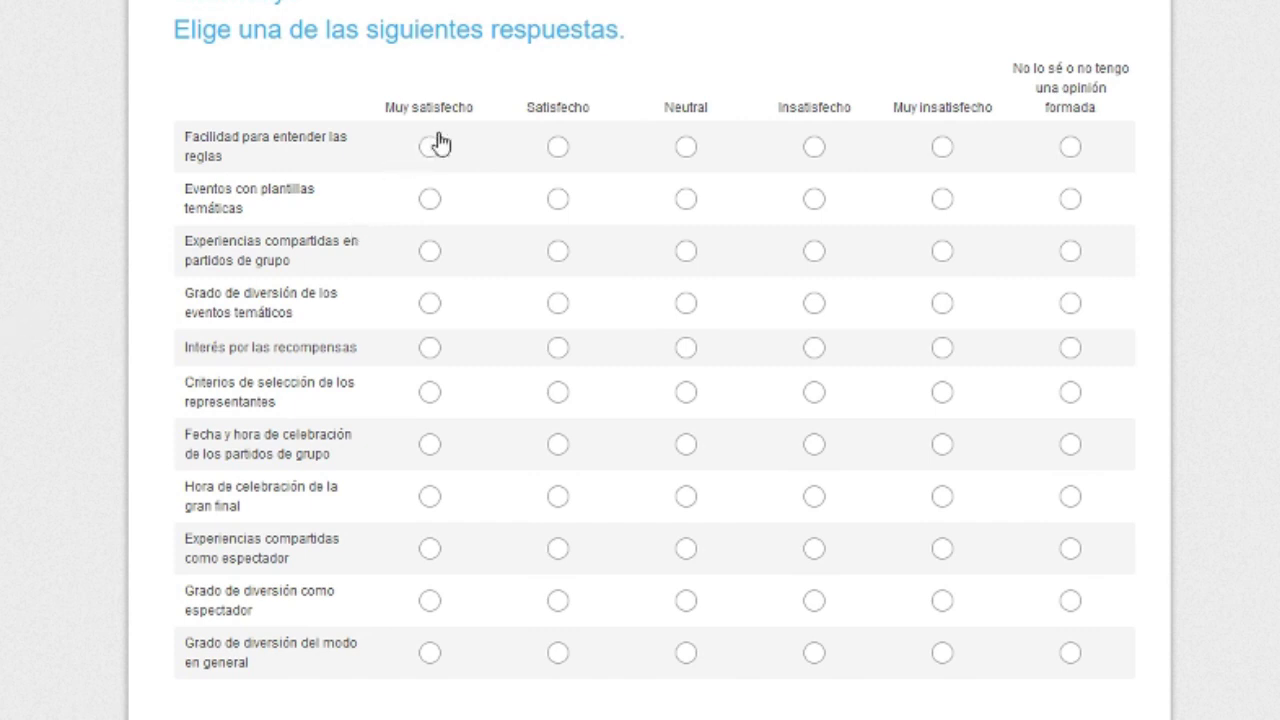
pyautogui.click(558, 148)
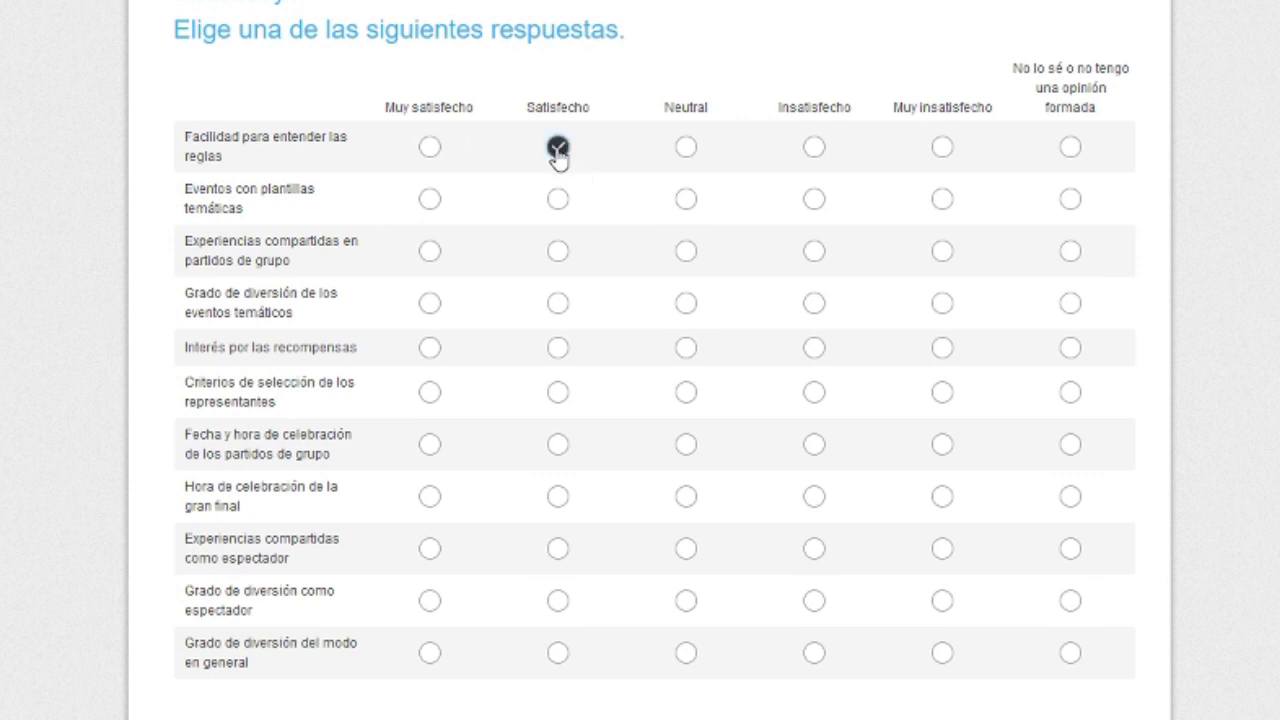
pyautogui.click(817, 213)
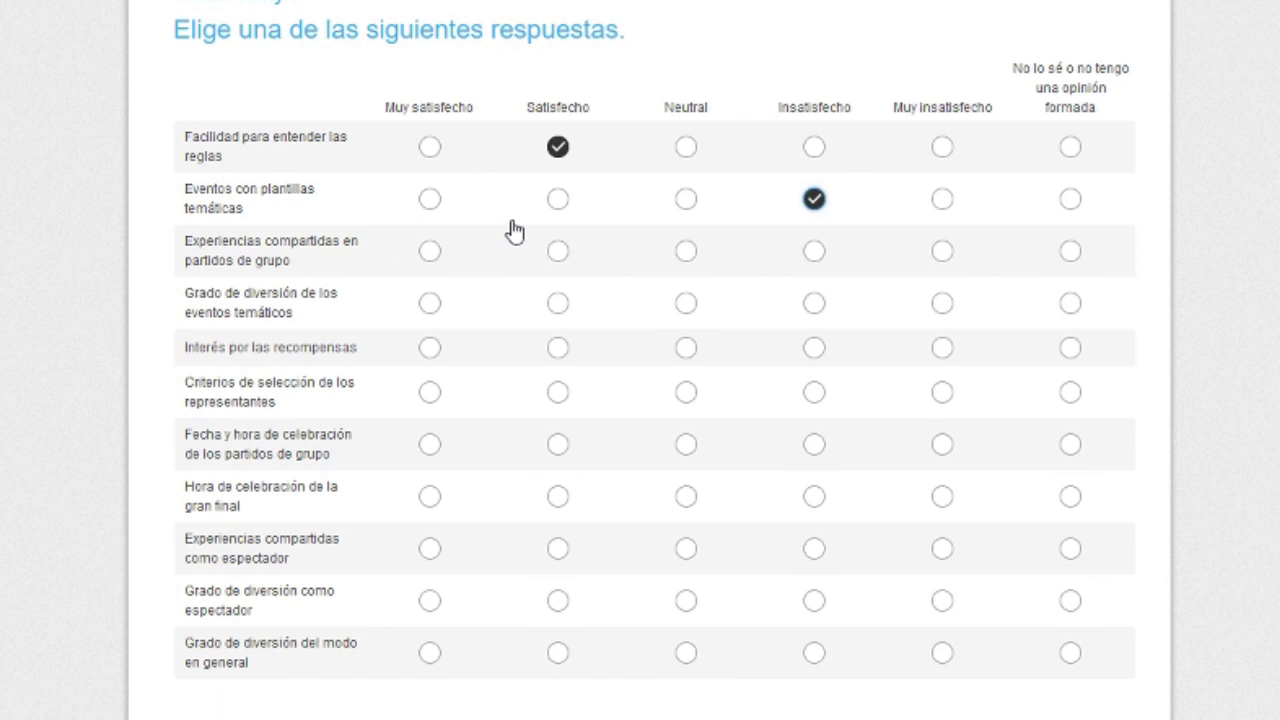
pyautogui.click(697, 258)
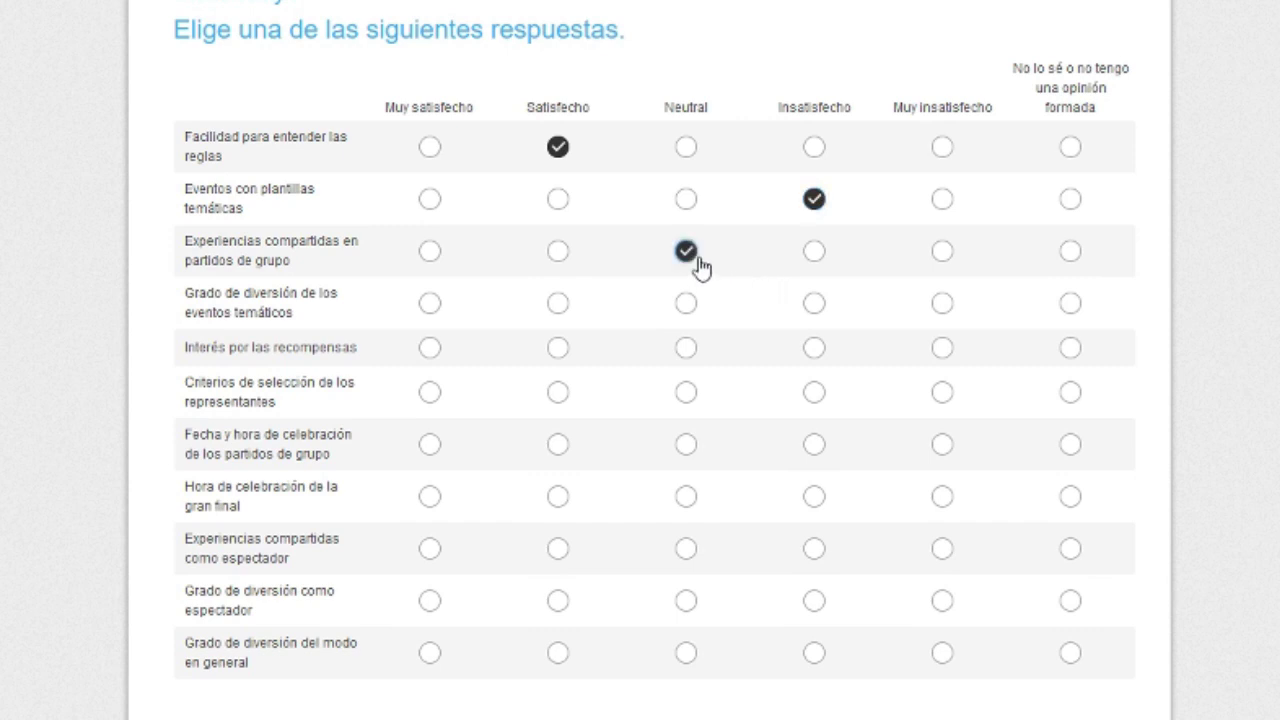
pyautogui.click(814, 305)
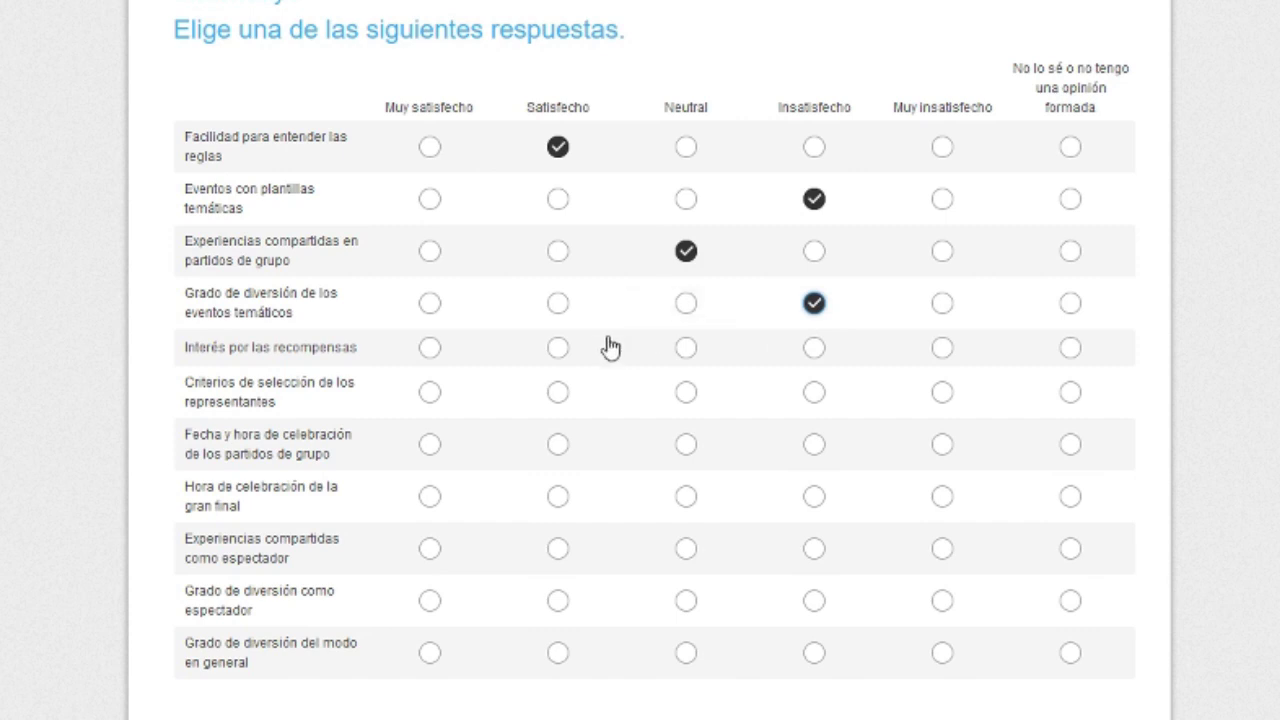
pyautogui.click(554, 356)
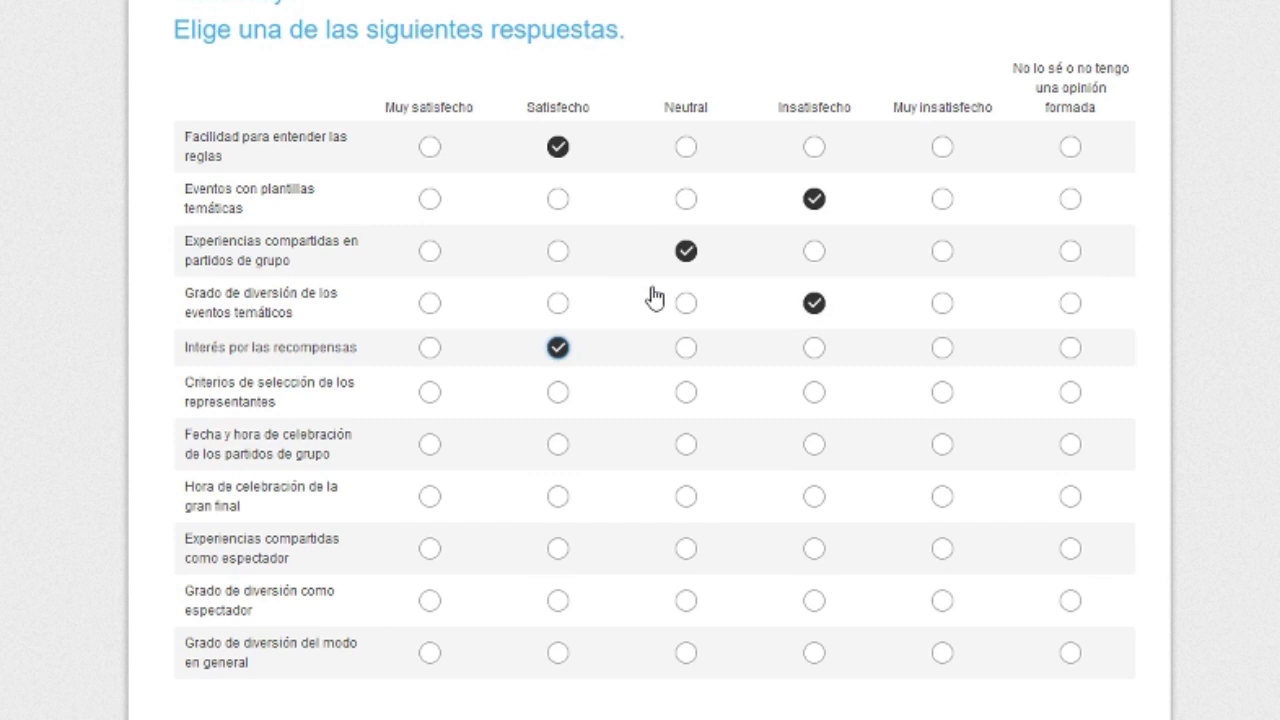
# In question 14, rate the representatives' selection criteria Muy satisfecho and both the group match date and grand final time Muy insatisfecho.
pyautogui.scroll(-2, 653, 297)
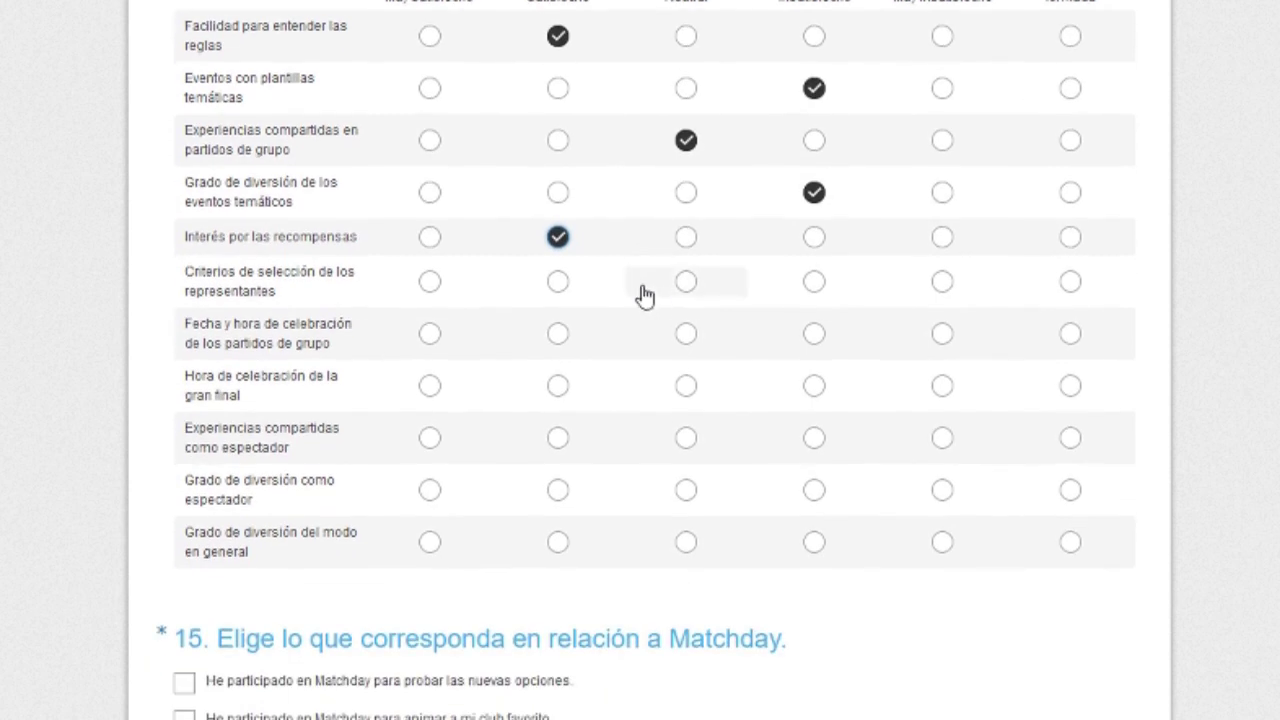
pyautogui.click(558, 283)
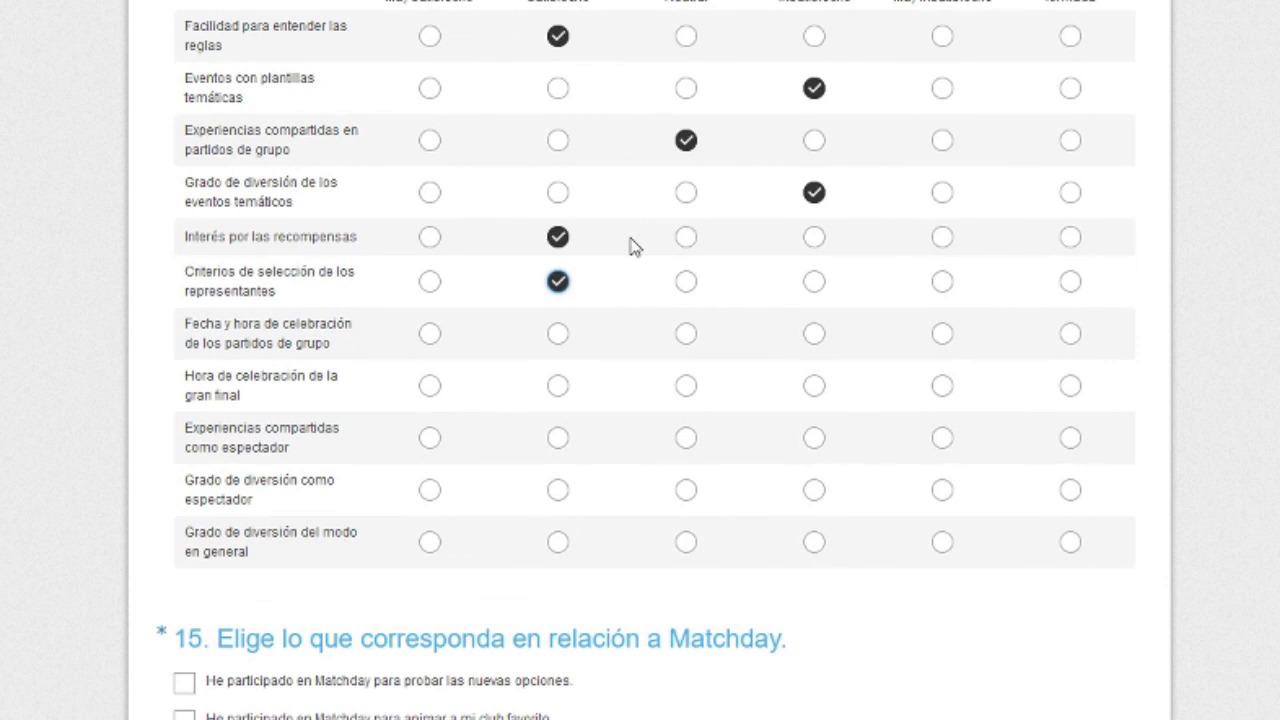
pyautogui.click(426, 285)
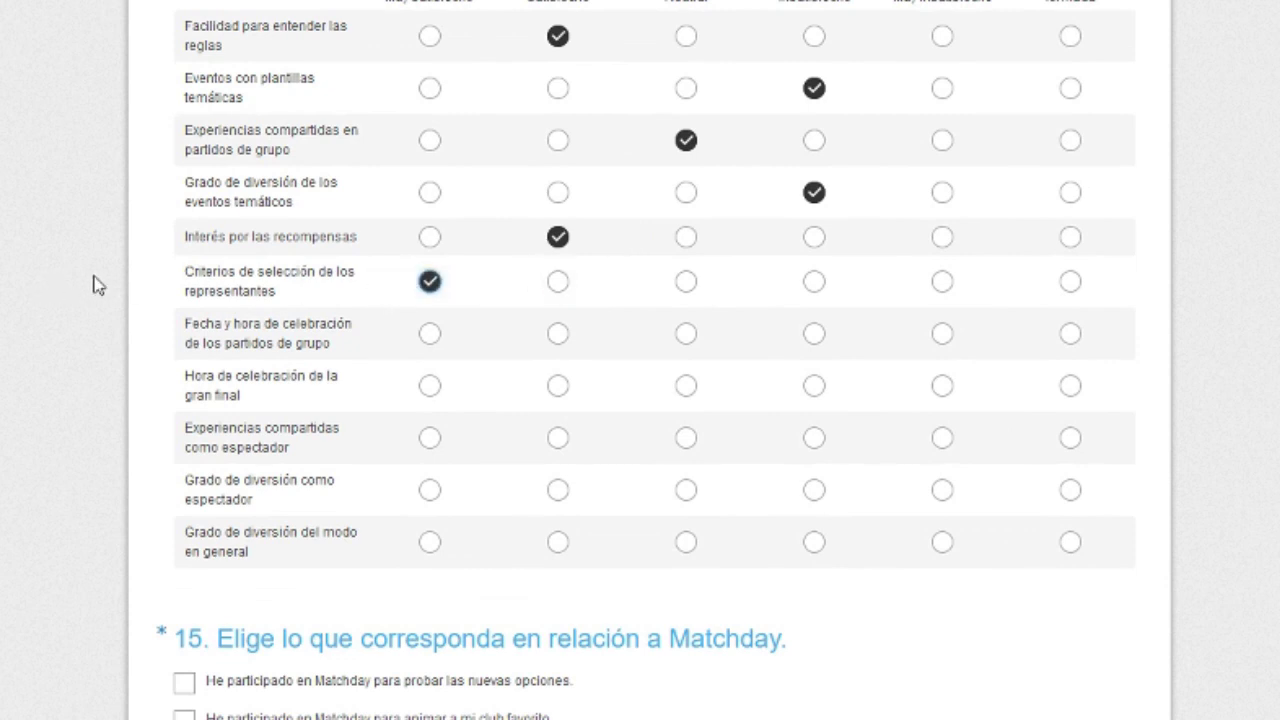
pyautogui.click(1070, 333)
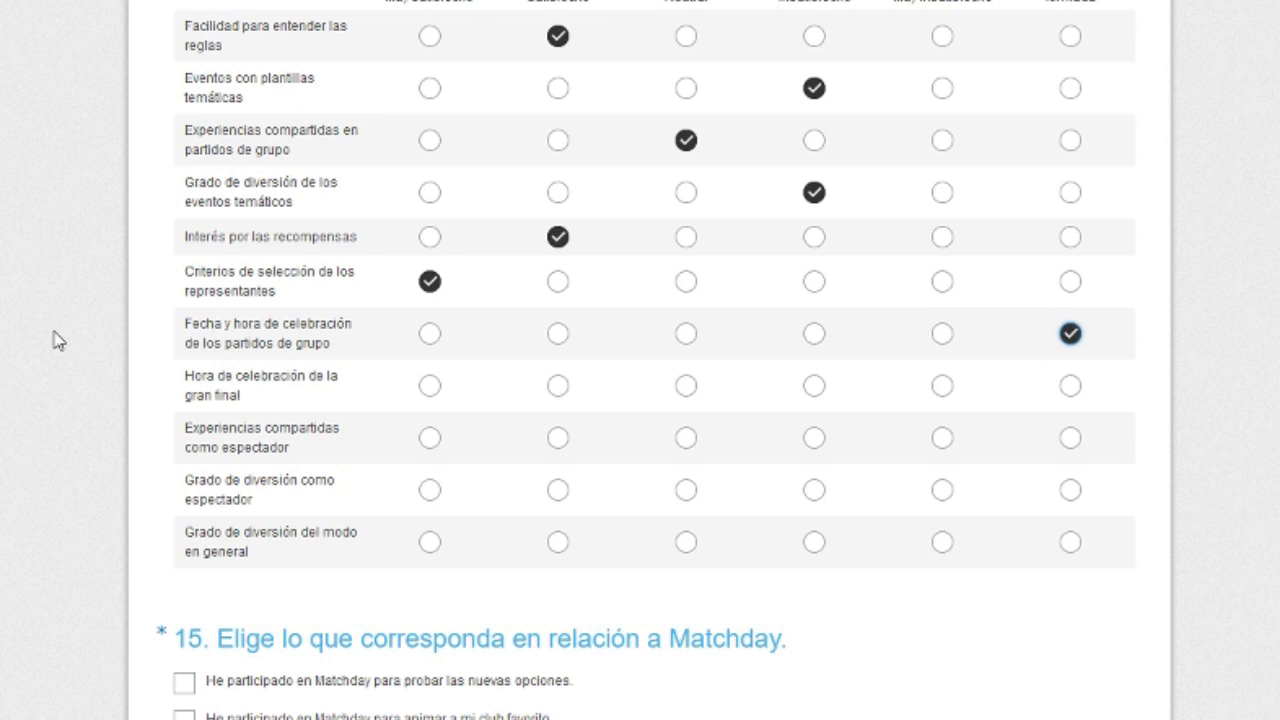
pyautogui.click(1070, 386)
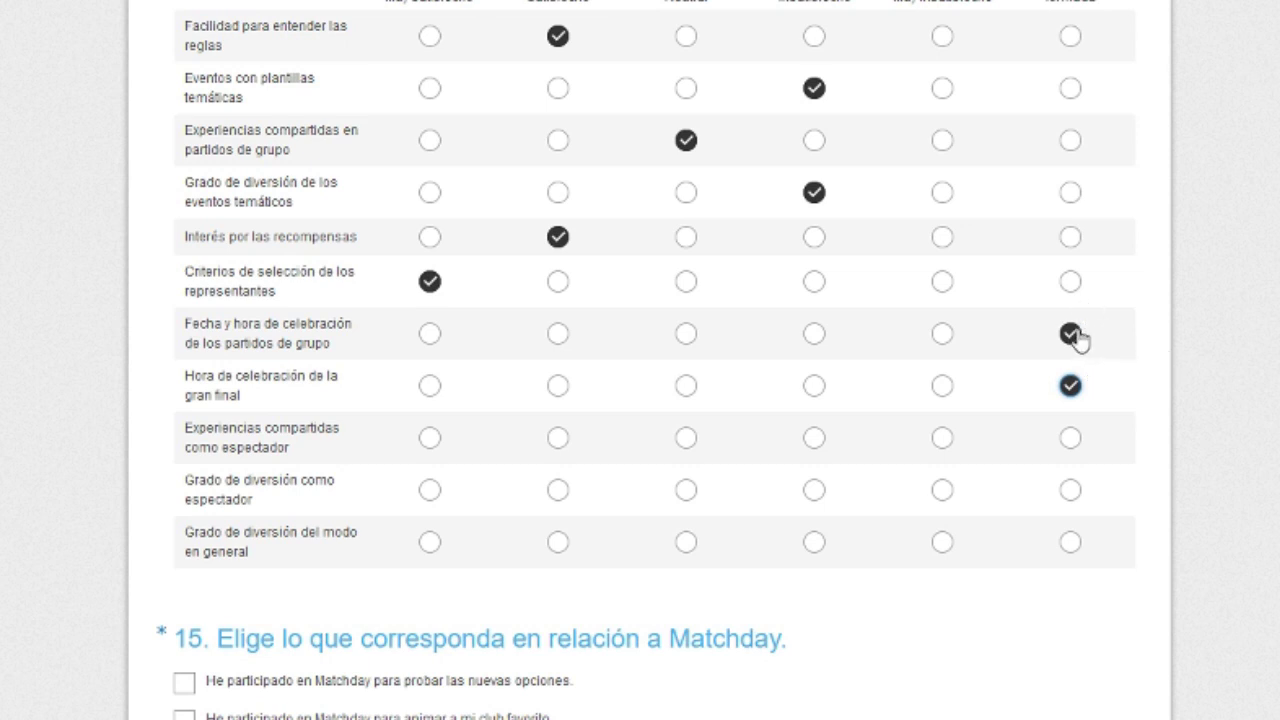
pyautogui.click(946, 338)
pyautogui.click(945, 388)
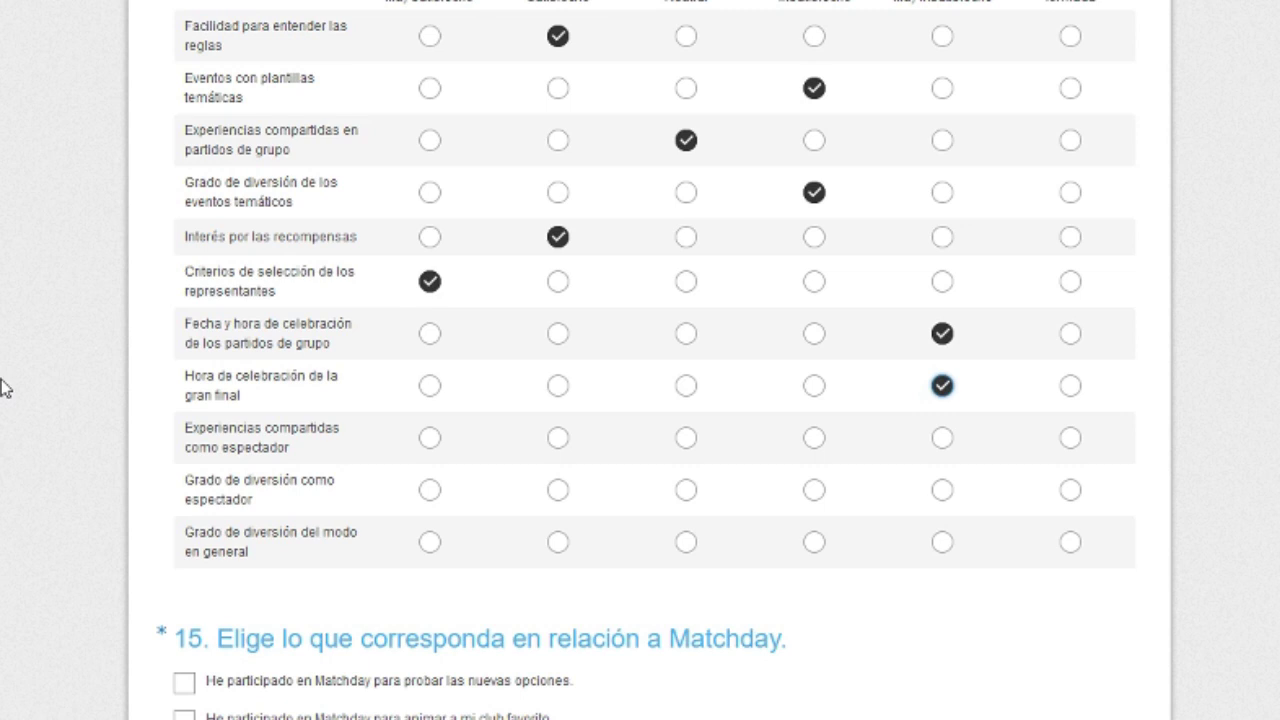
# Finish question 14 by rating shared spectator experiences and spectator fun Neutral and the mode's overall fun Insatisfecho.
pyautogui.click(685, 437)
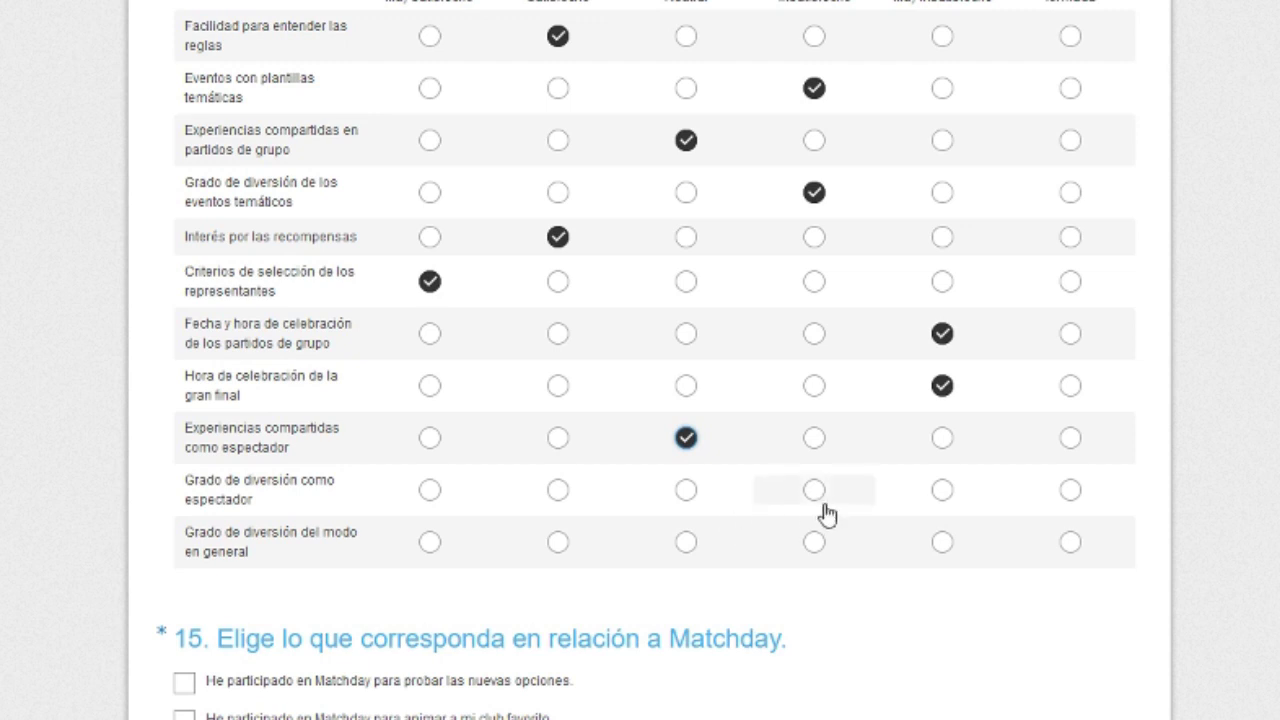
pyautogui.click(703, 500)
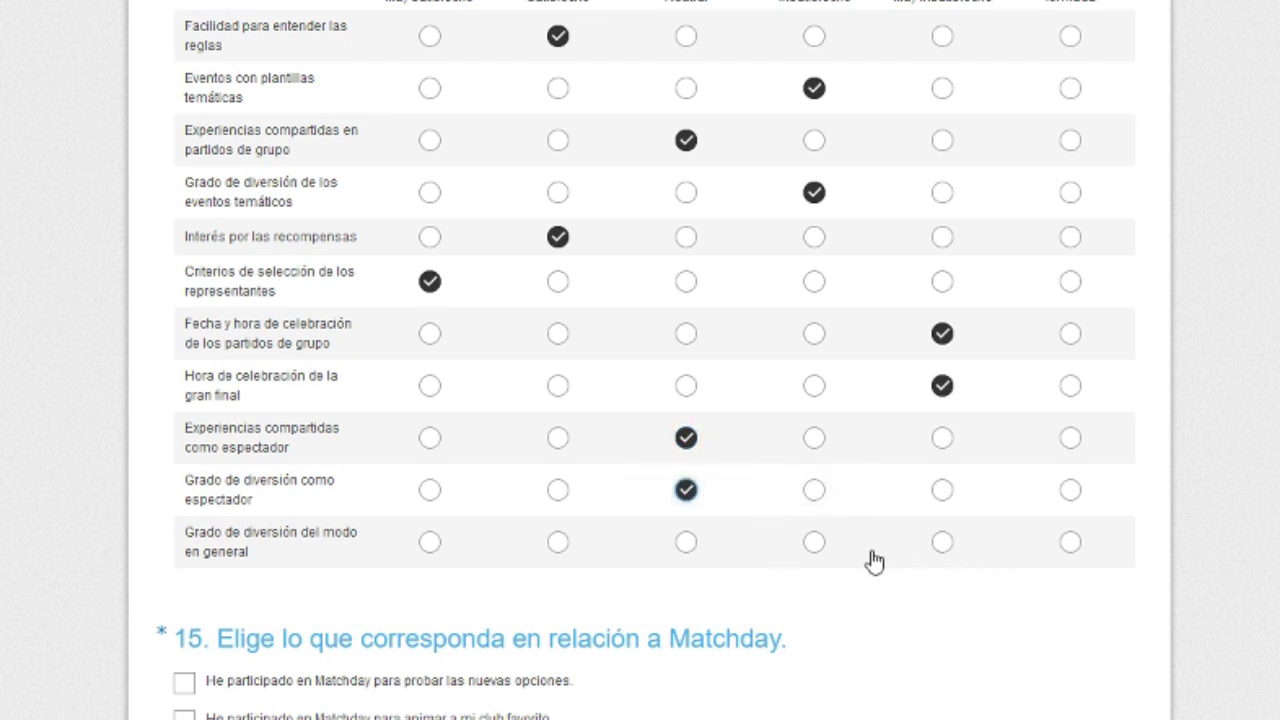
pyautogui.click(814, 541)
# In question 15, tick participating to try the new options, liking the link to real-world matches, and participating to earn rewards.
pyautogui.scroll(-5, 20, 467)
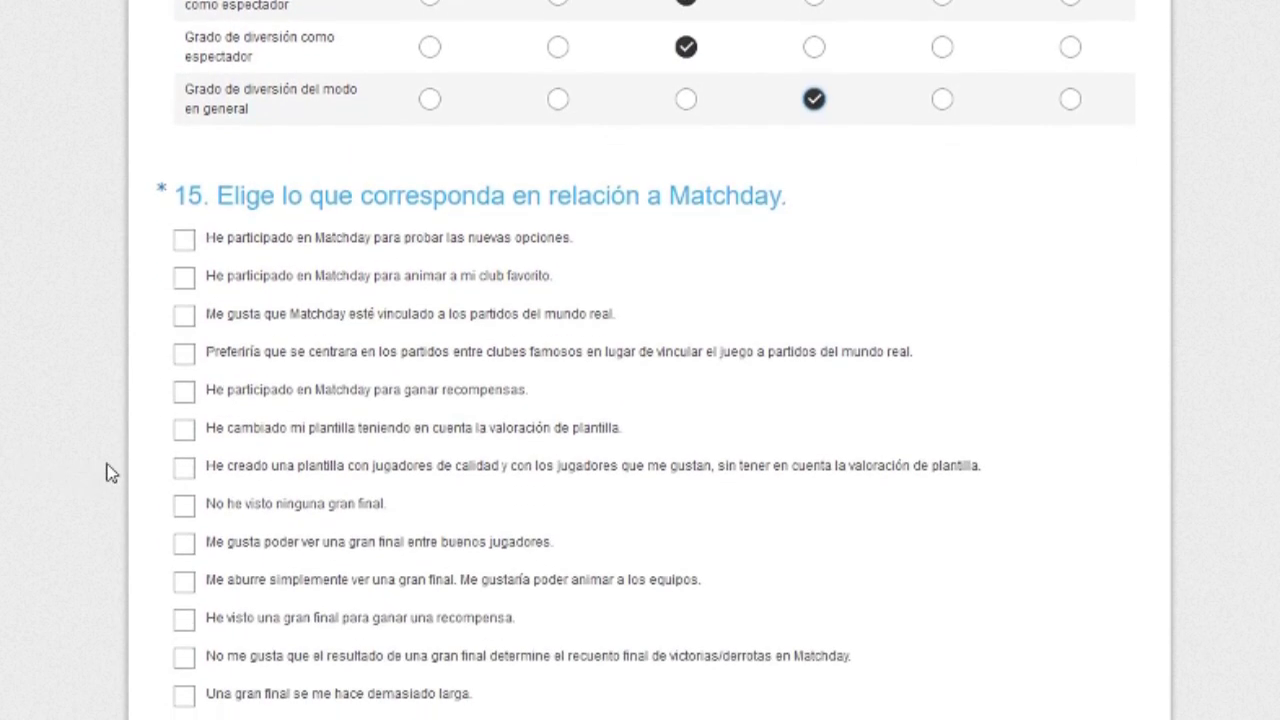
pyautogui.scroll(-1, 110, 473)
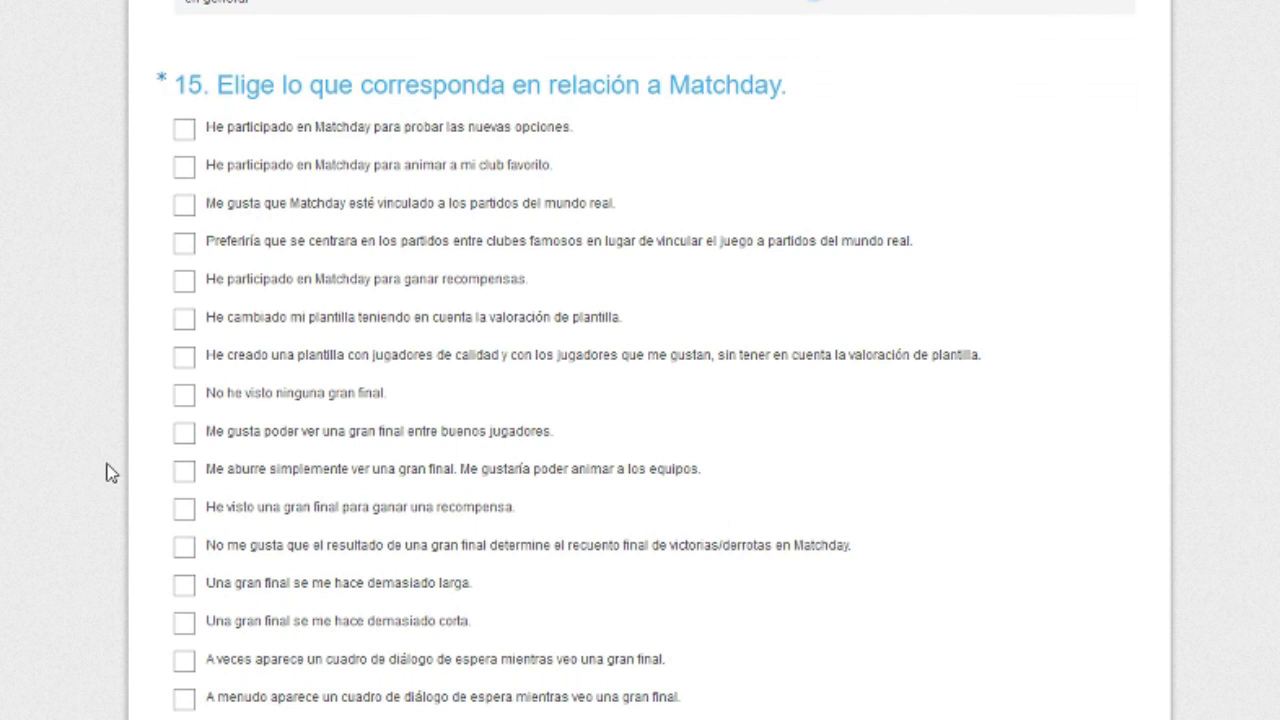
pyautogui.click(185, 132)
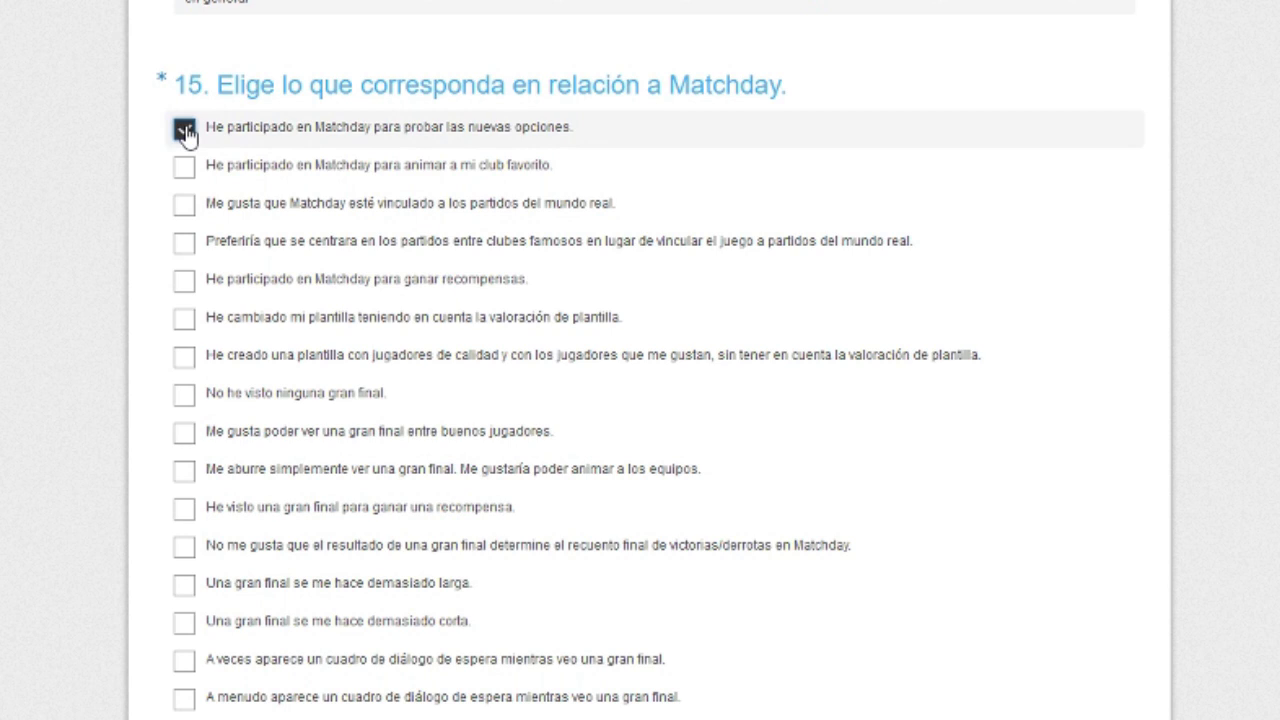
pyautogui.click(186, 207)
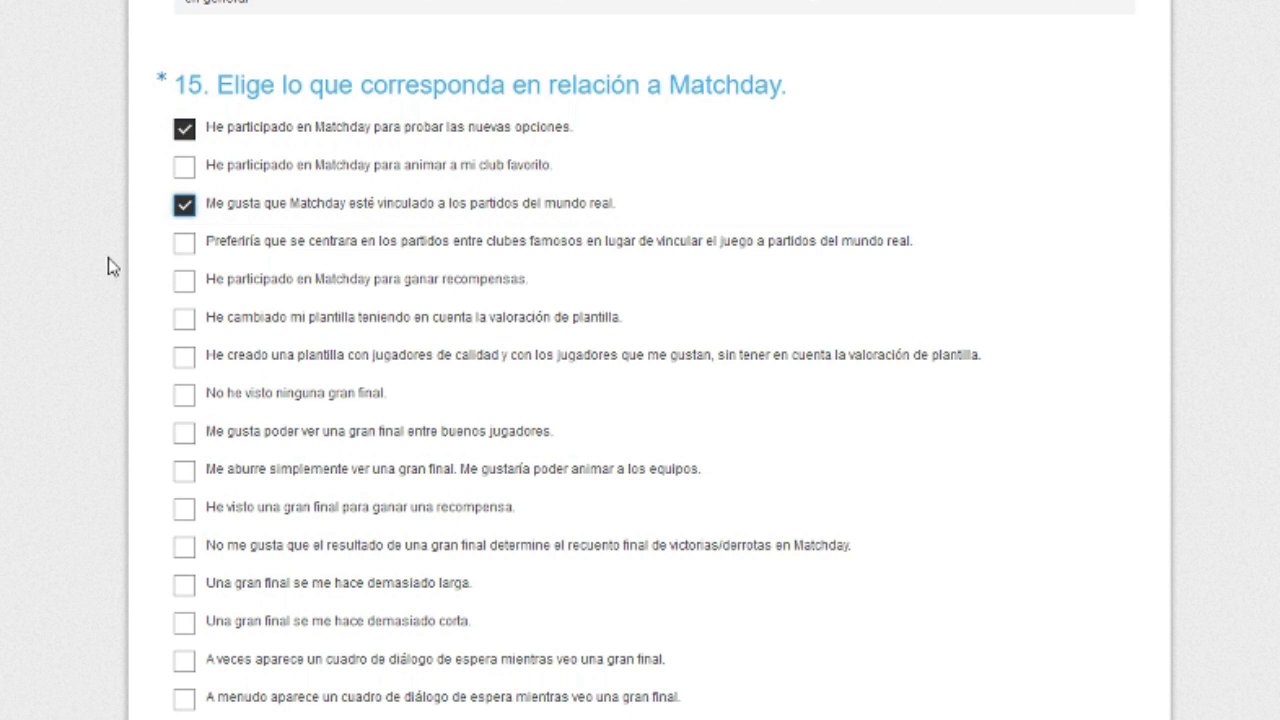
pyautogui.click(184, 284)
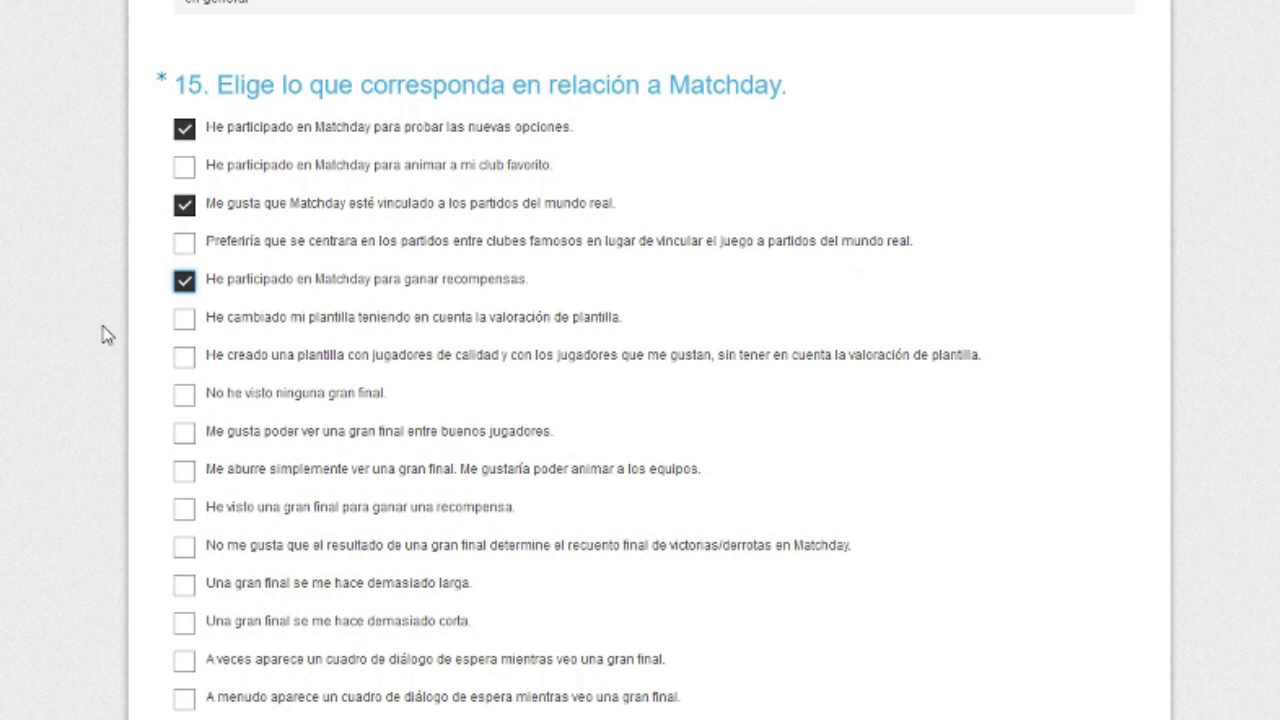
# In question 15, also tick having watched a grand final to earn a reward and finding a grand final too long.
pyautogui.scroll(-1, 107, 335)
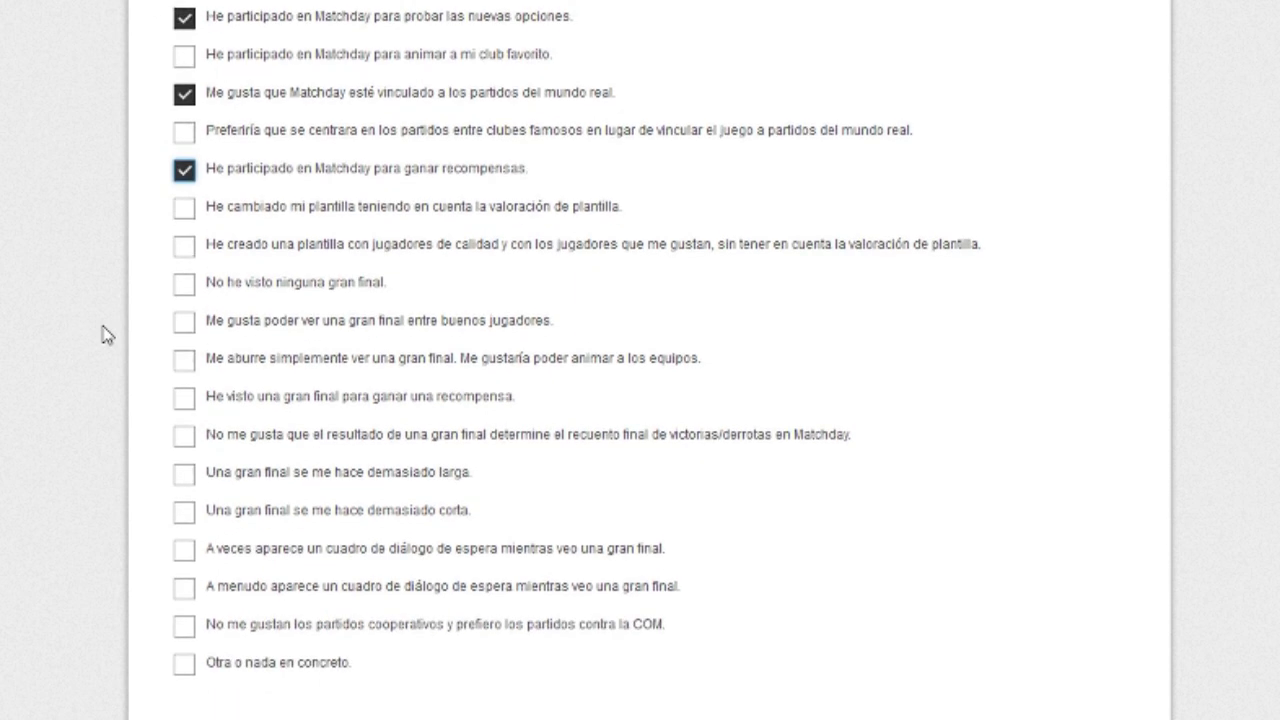
pyautogui.scroll(-1, 107, 335)
pyautogui.click(184, 289)
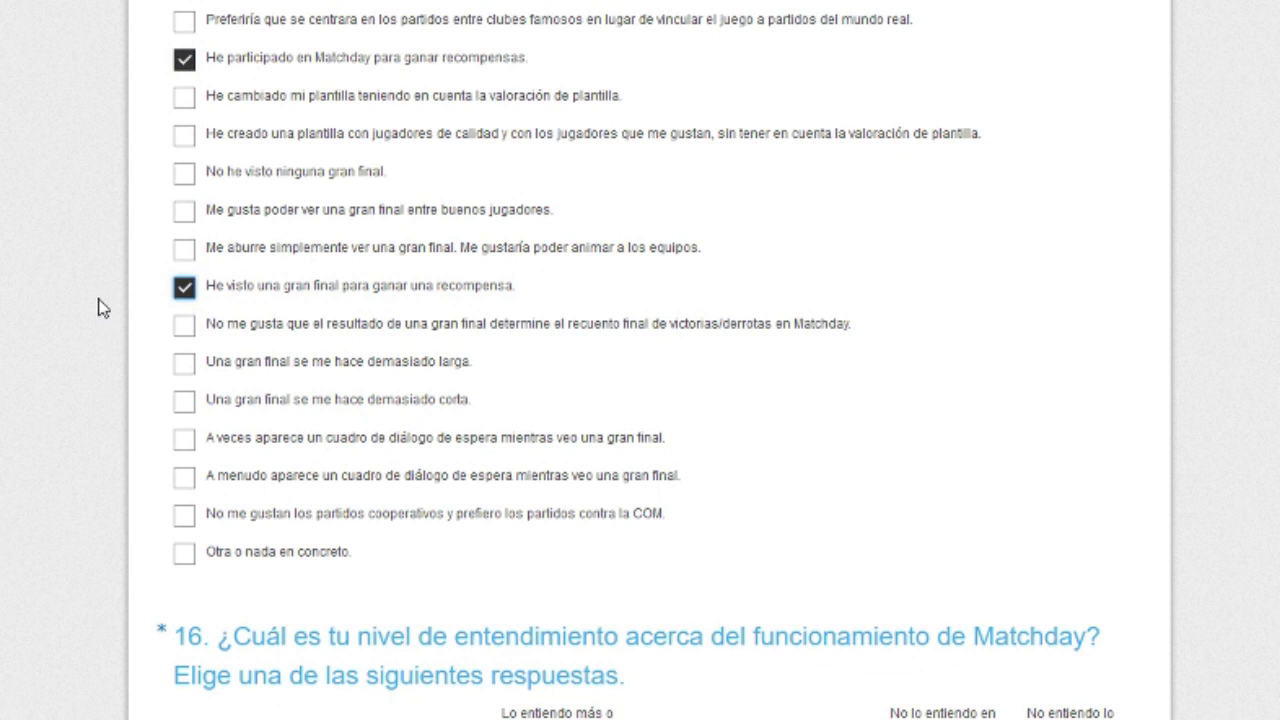
pyautogui.click(183, 333)
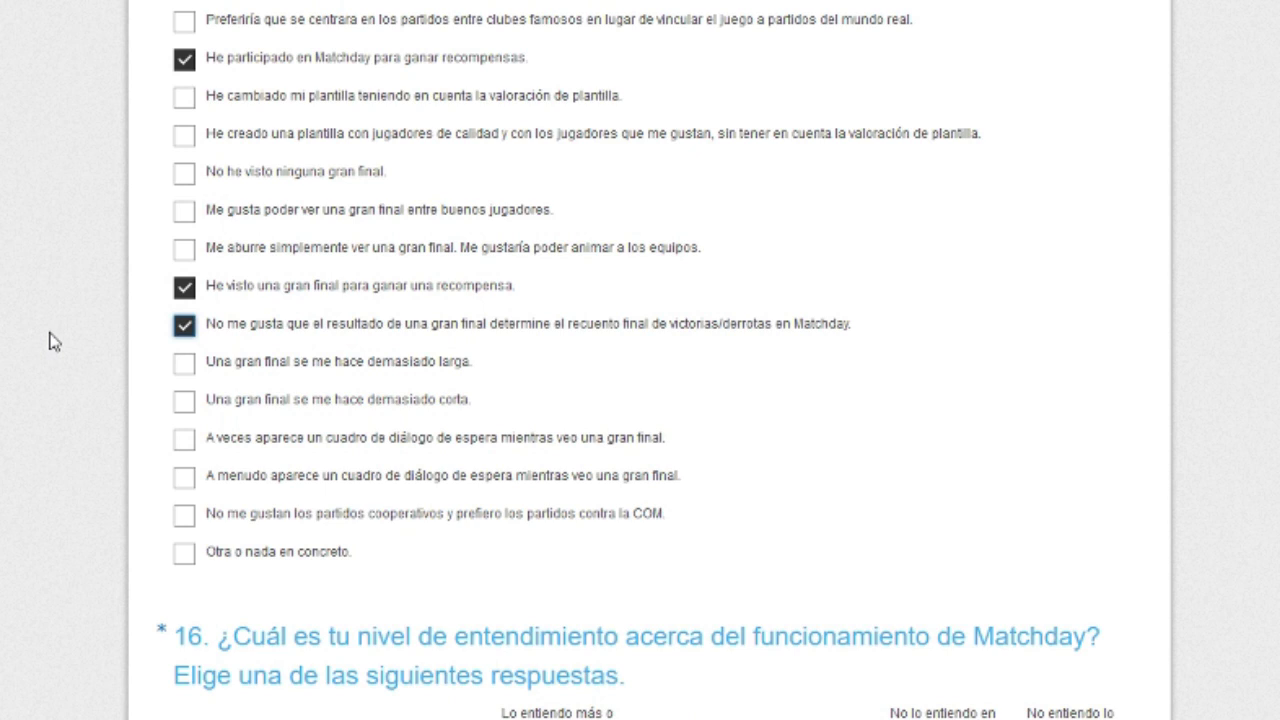
pyautogui.click(183, 328)
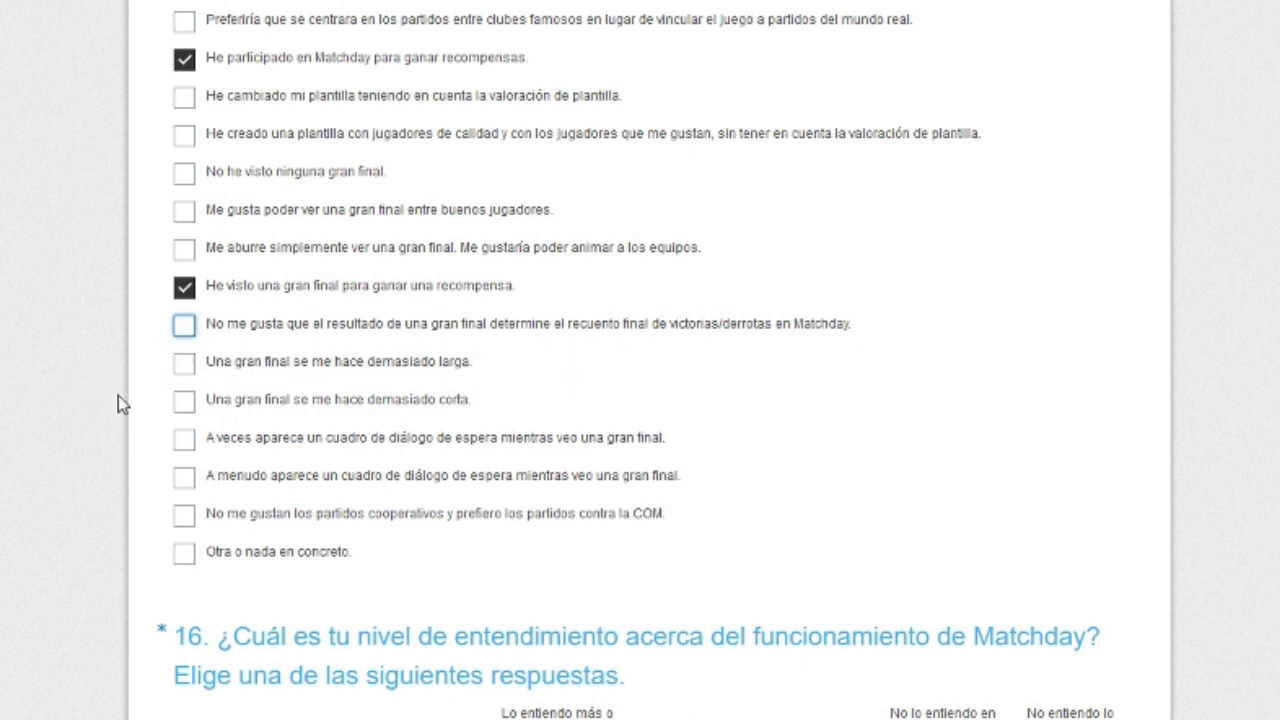
pyautogui.click(185, 365)
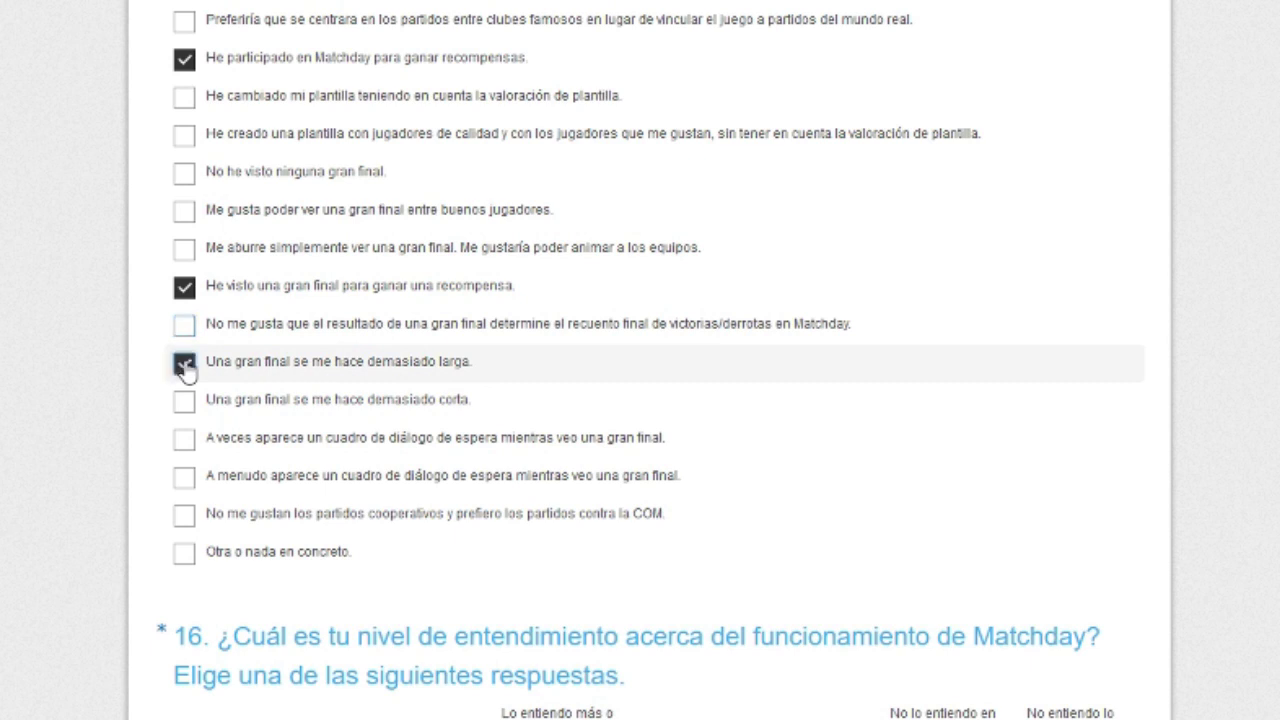
# In question 16, mark player form, event points, squad rating and result rewards as Lo entiendo más o menos.
pyautogui.scroll(-1, 16, 368)
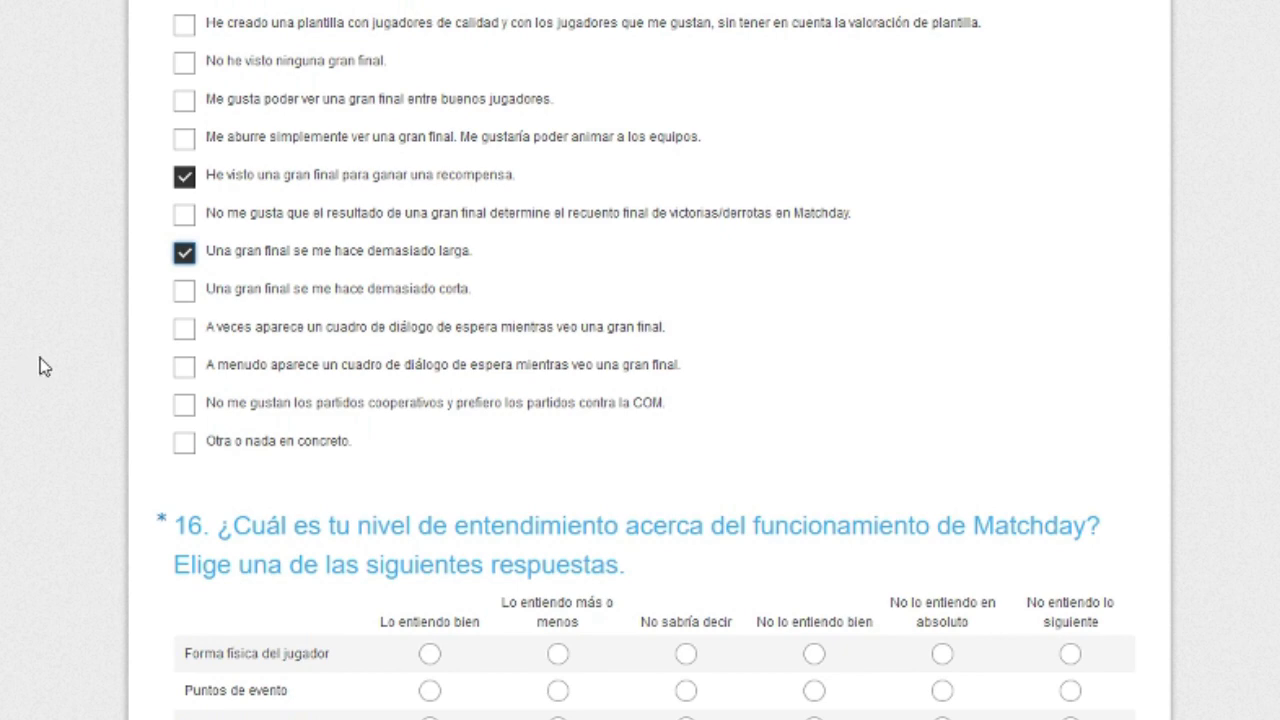
pyautogui.scroll(2, 40, 367)
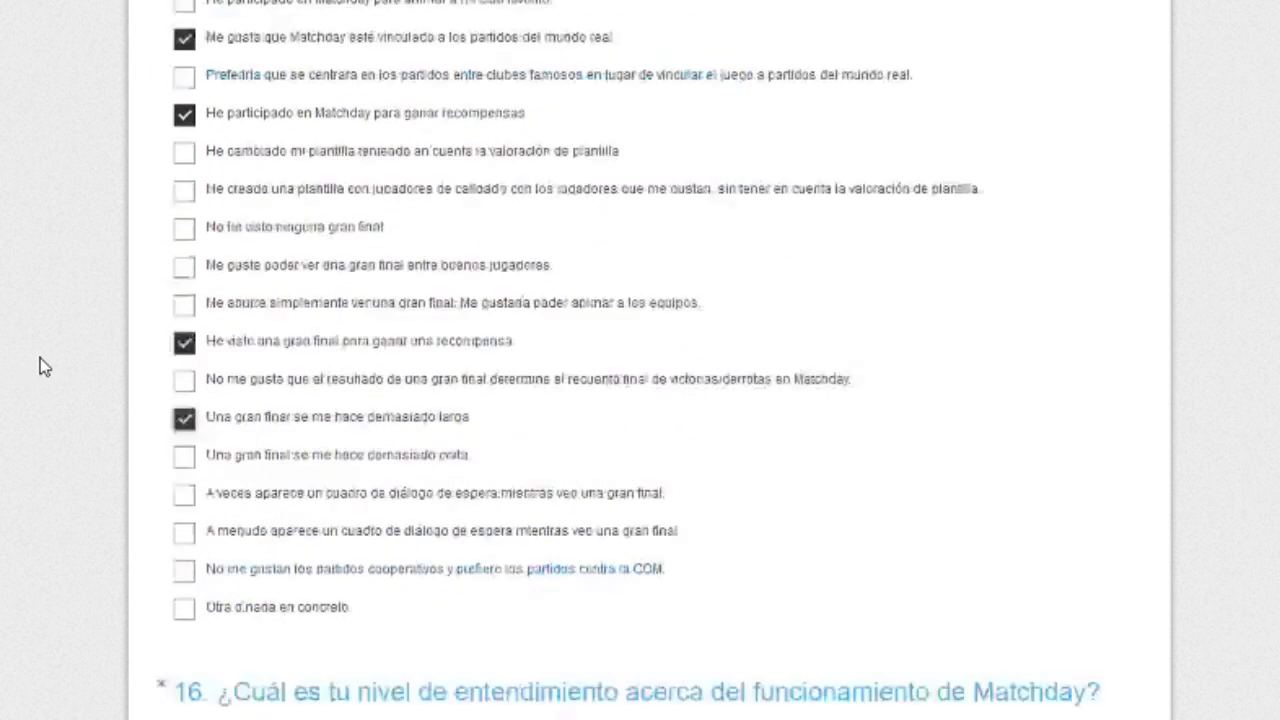
pyautogui.scroll(-4, 40, 367)
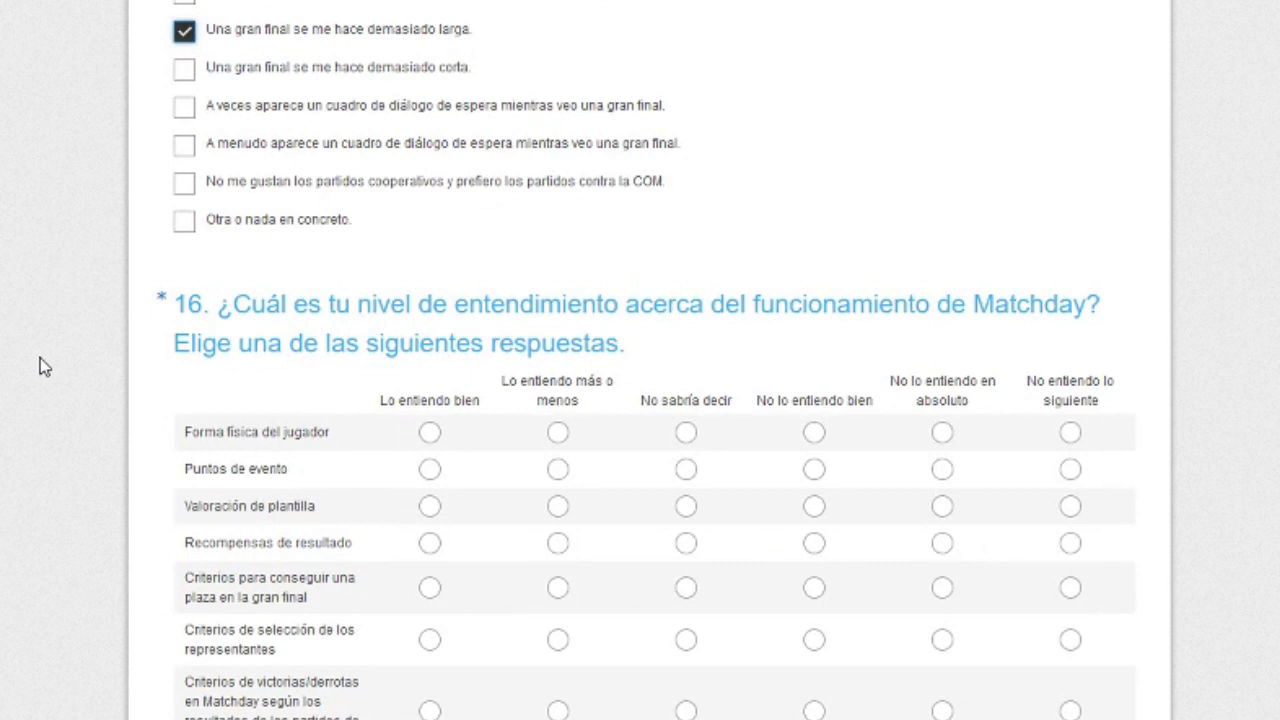
pyautogui.scroll(-2, 42, 366)
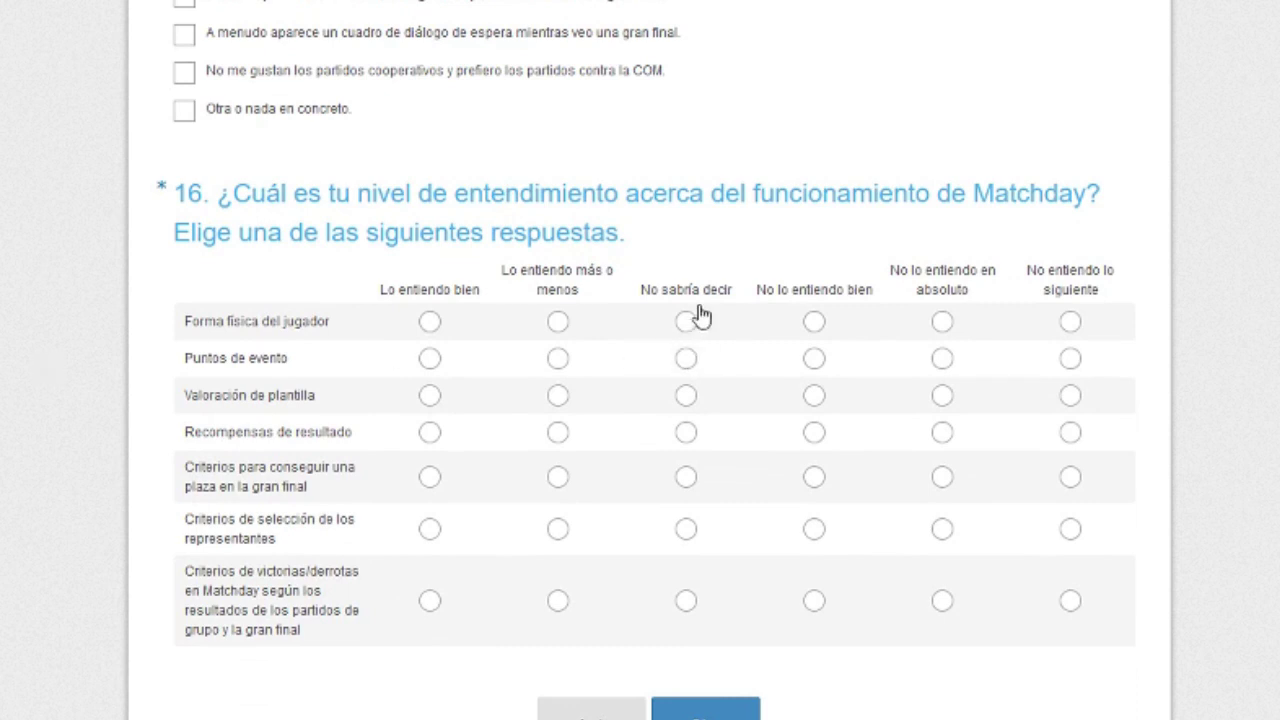
pyautogui.click(556, 324)
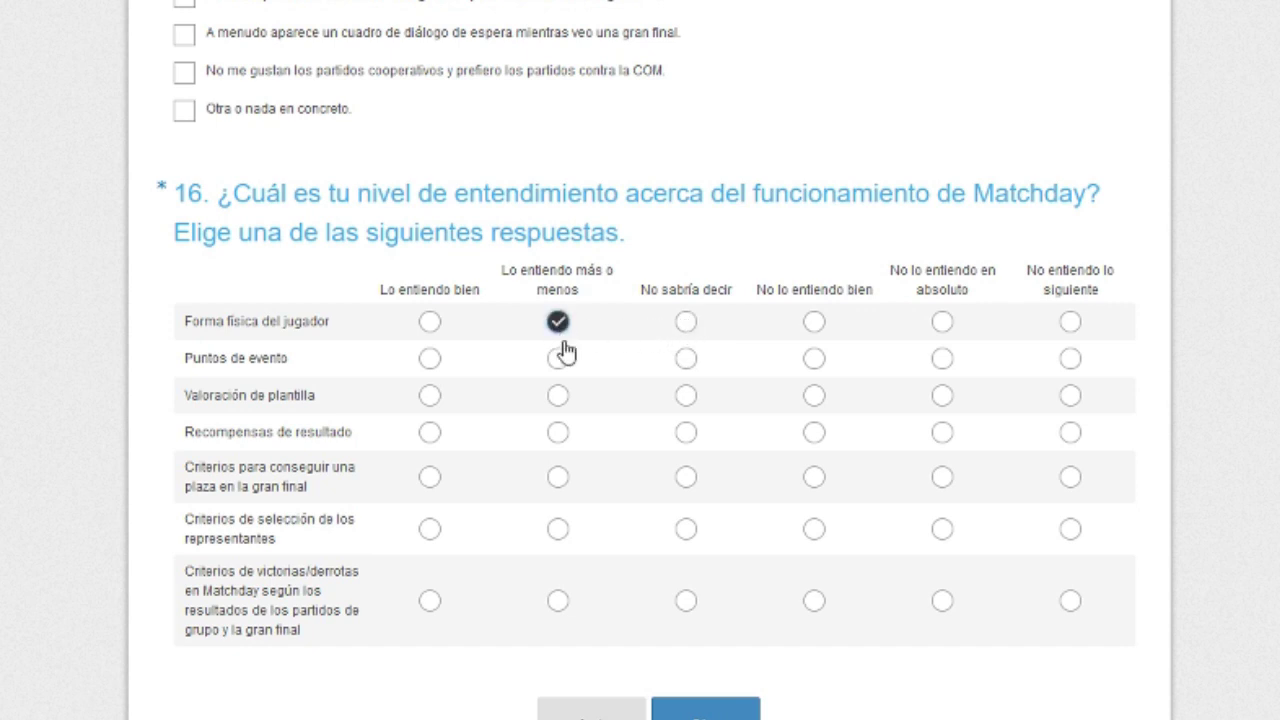
pyautogui.click(558, 360)
pyautogui.click(558, 398)
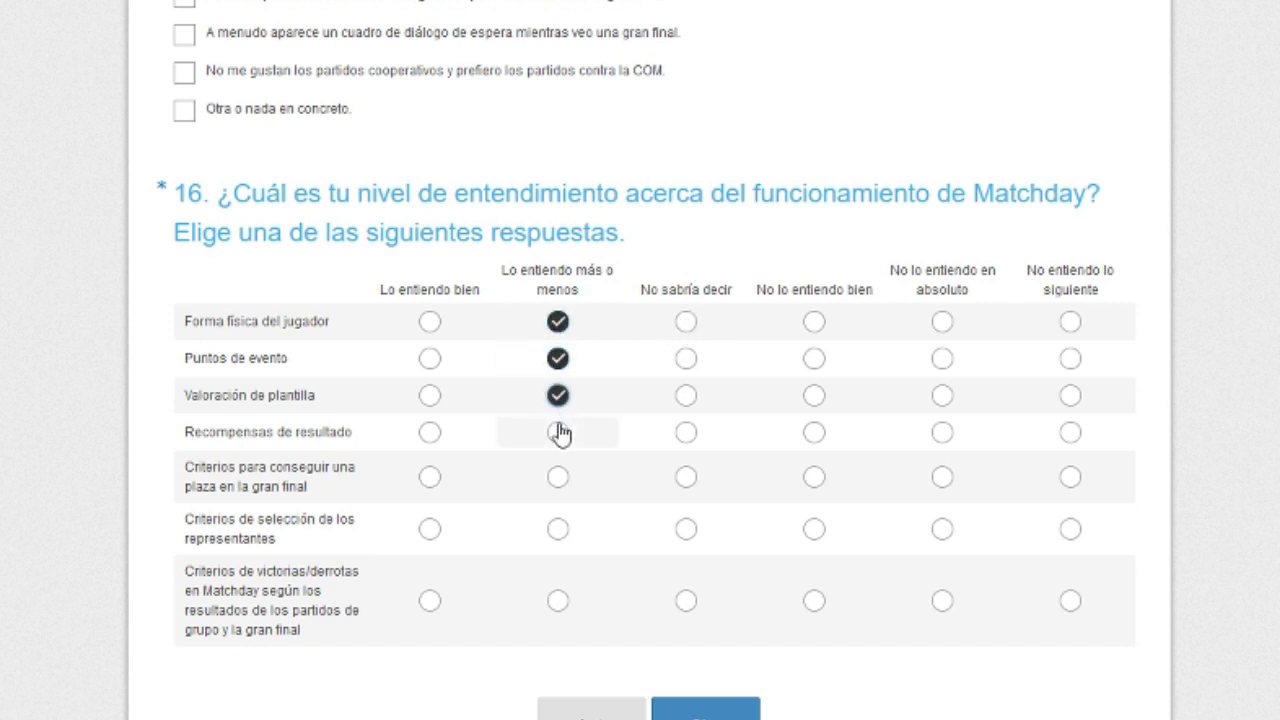
pyautogui.click(560, 433)
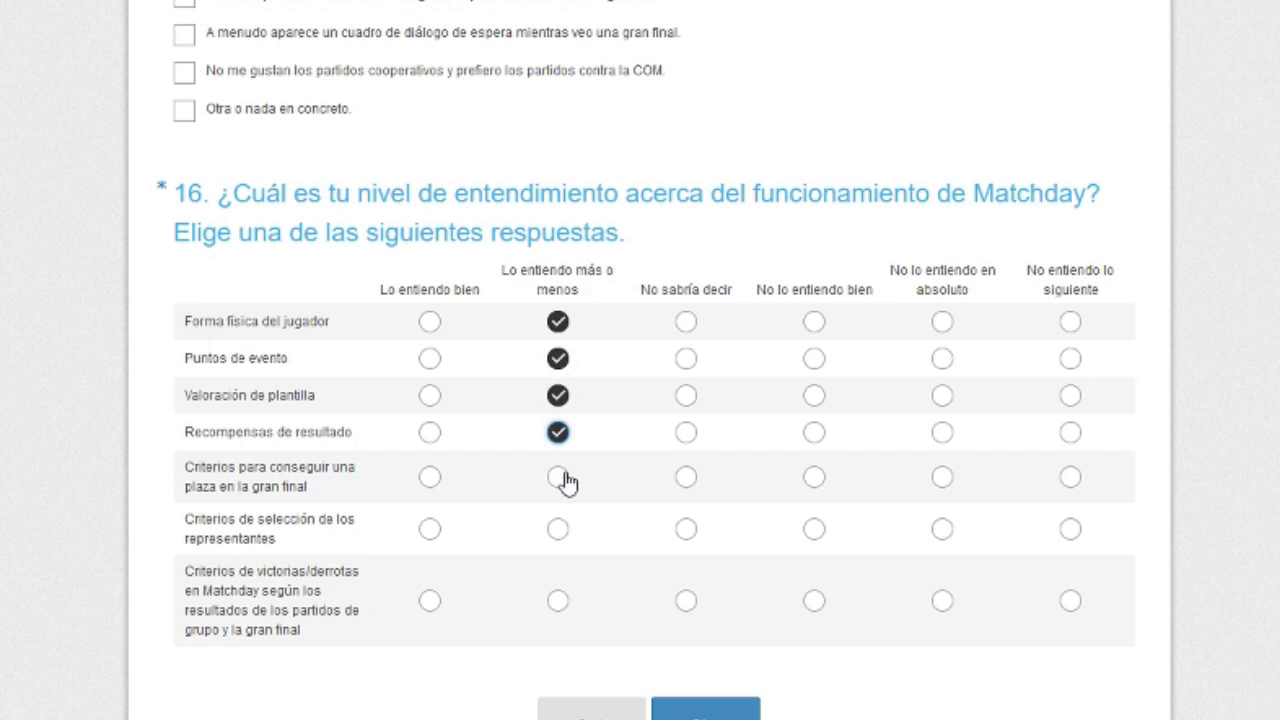
# In question 16, mark all seven Matchday items, from Forma física del jugador to the win/loss criteria, as Lo entiendo bien.
pyautogui.click(437, 322)
pyautogui.click(437, 359)
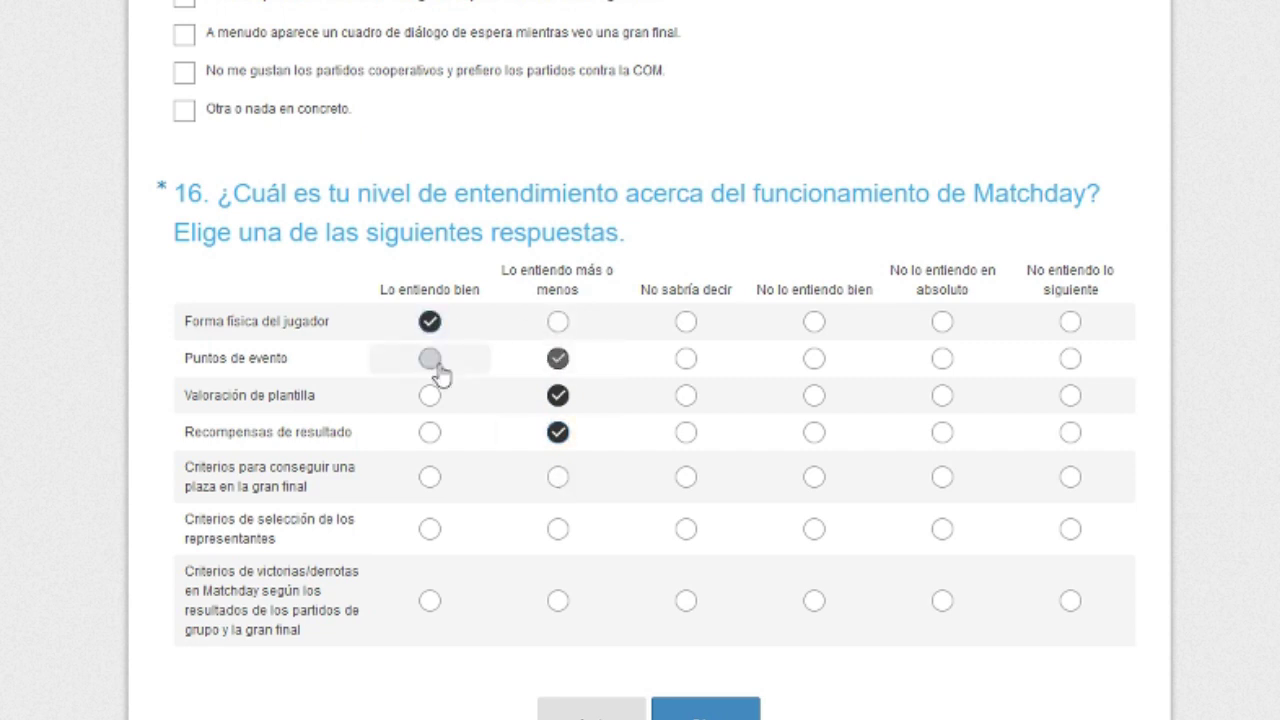
pyautogui.click(436, 397)
pyautogui.click(438, 432)
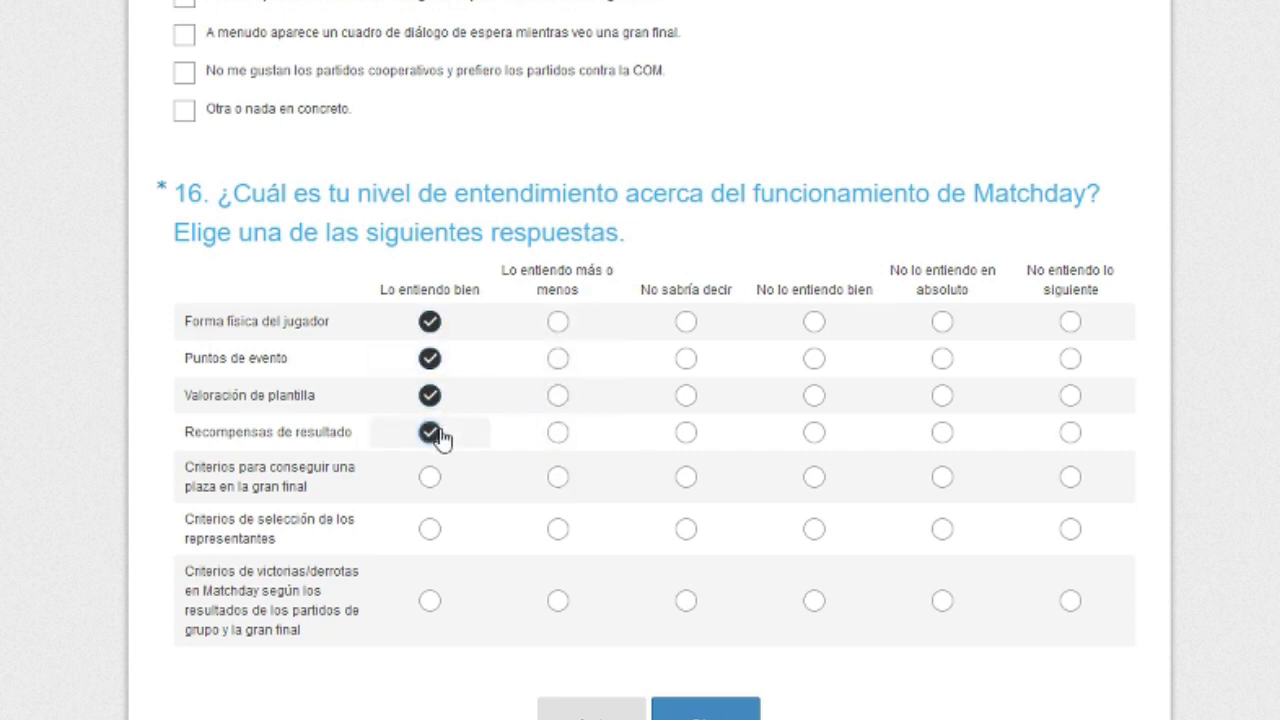
pyautogui.click(436, 478)
pyautogui.scroll(-1, 440, 470)
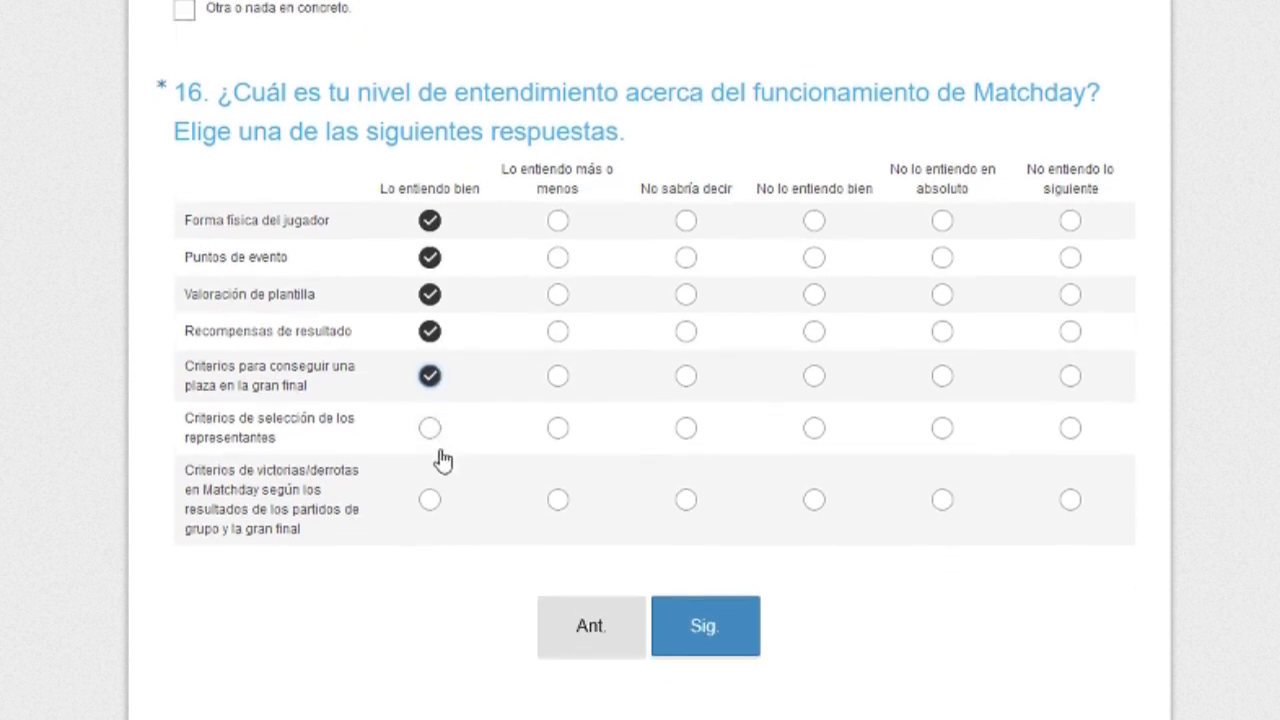
pyautogui.click(440, 432)
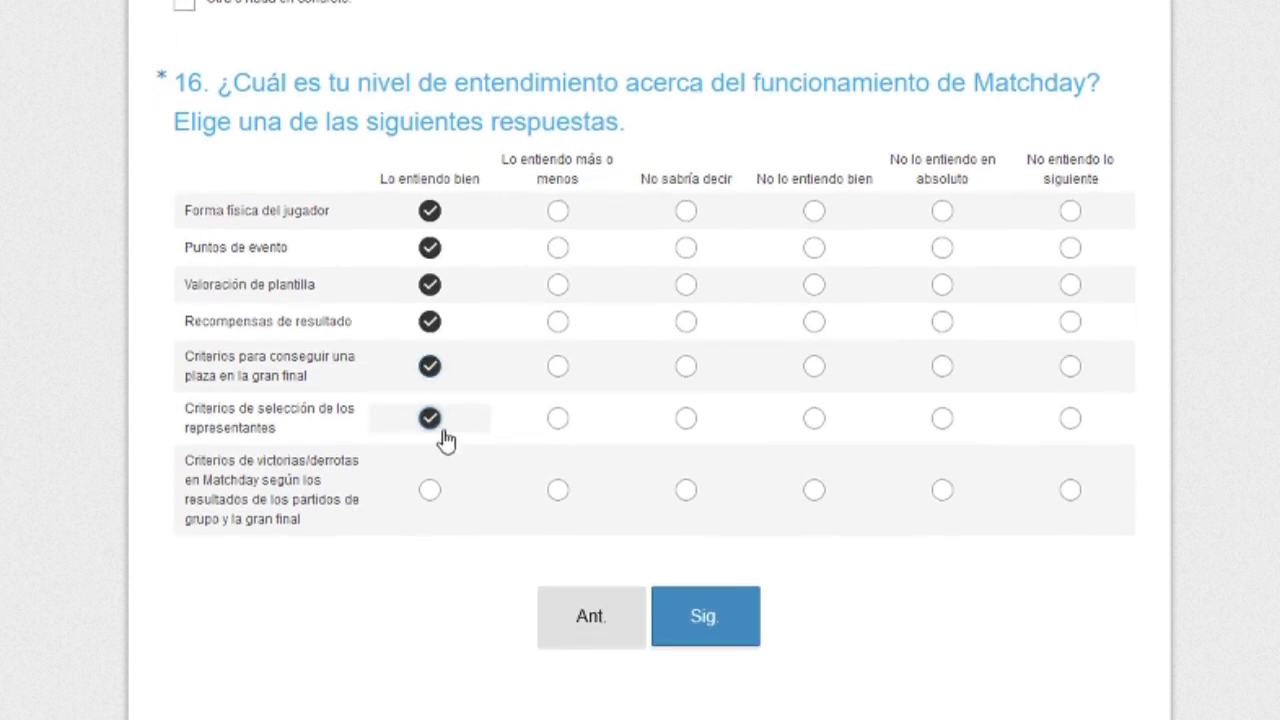
pyautogui.click(430, 490)
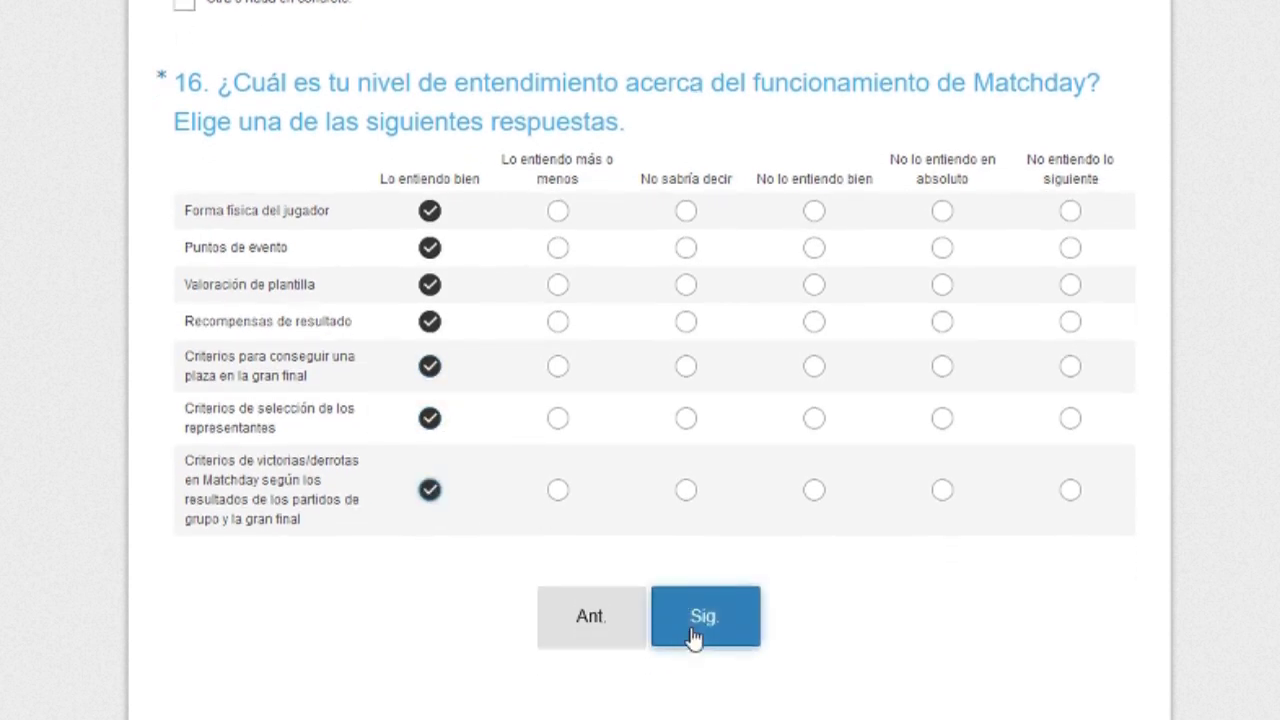
# Continue to question 17, answer that less than one Liga Master season has been played, and proceed to question 18.
pyautogui.click(695, 633)
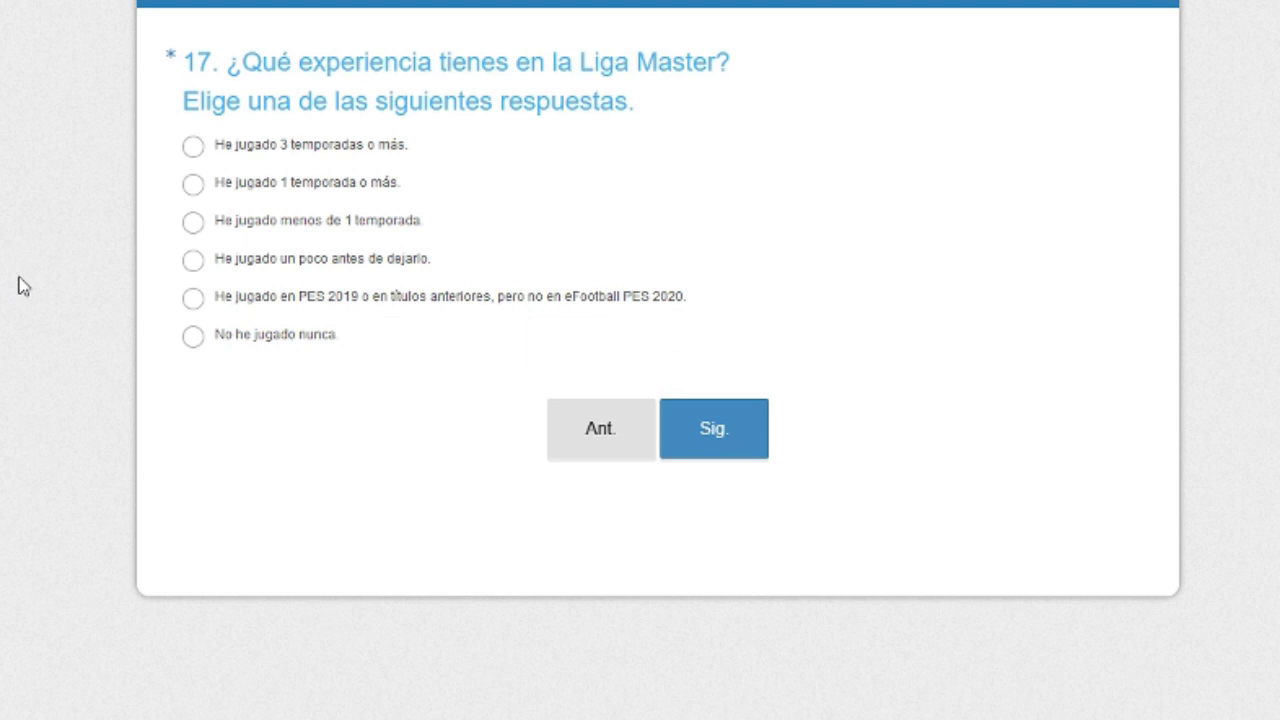
pyautogui.click(194, 224)
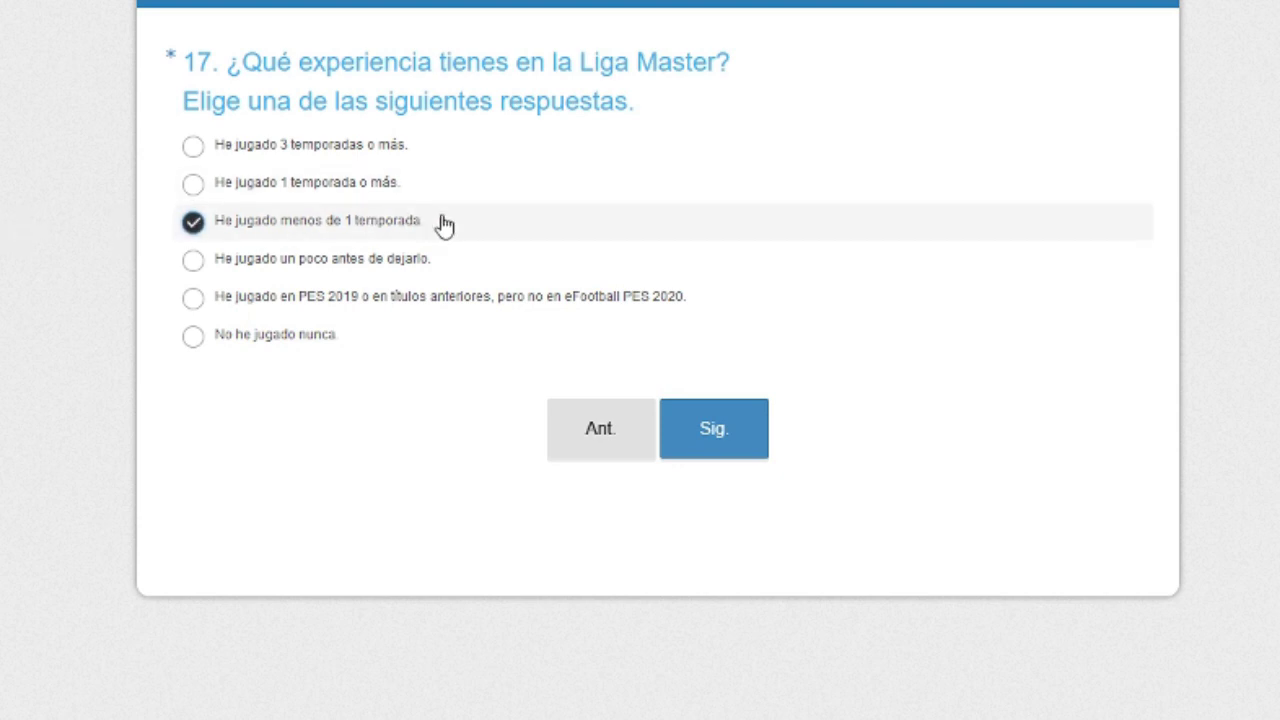
pyautogui.click(733, 443)
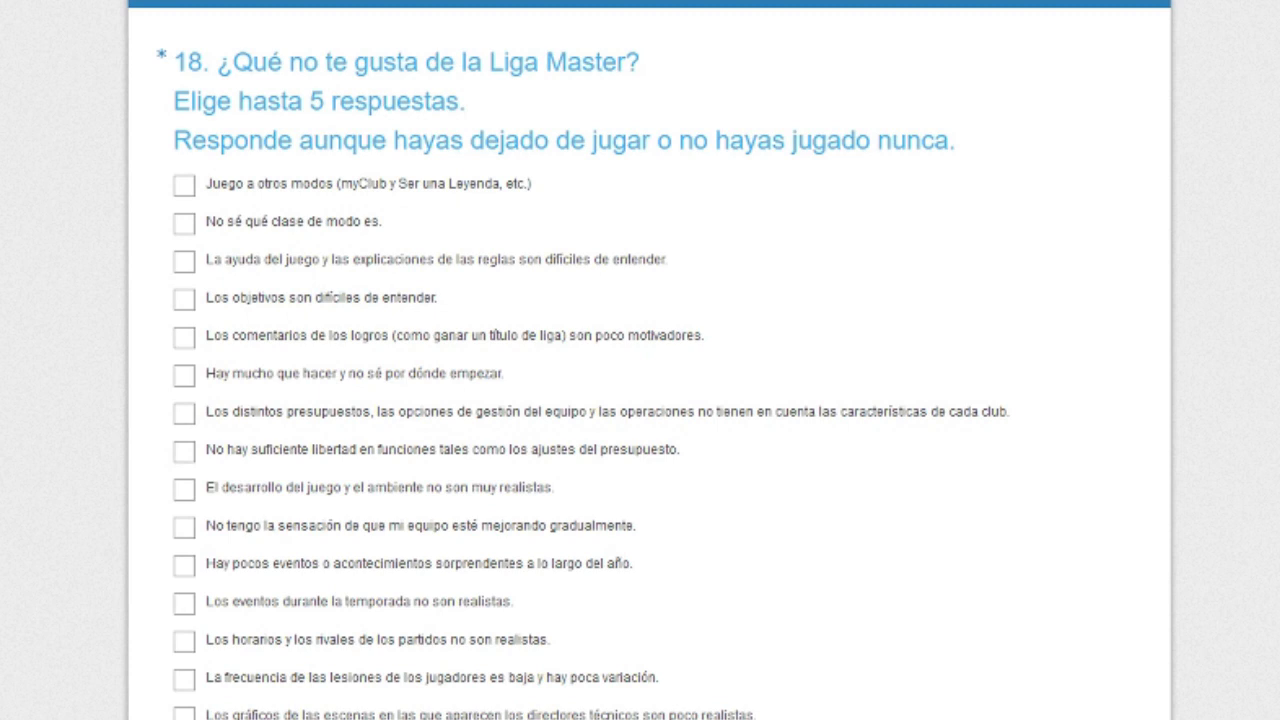
# In question 18, tick that budgets and team management ignore each club's characteristics and that surprising events are scarce during the year.
pyautogui.scroll(-1, 649, 360)
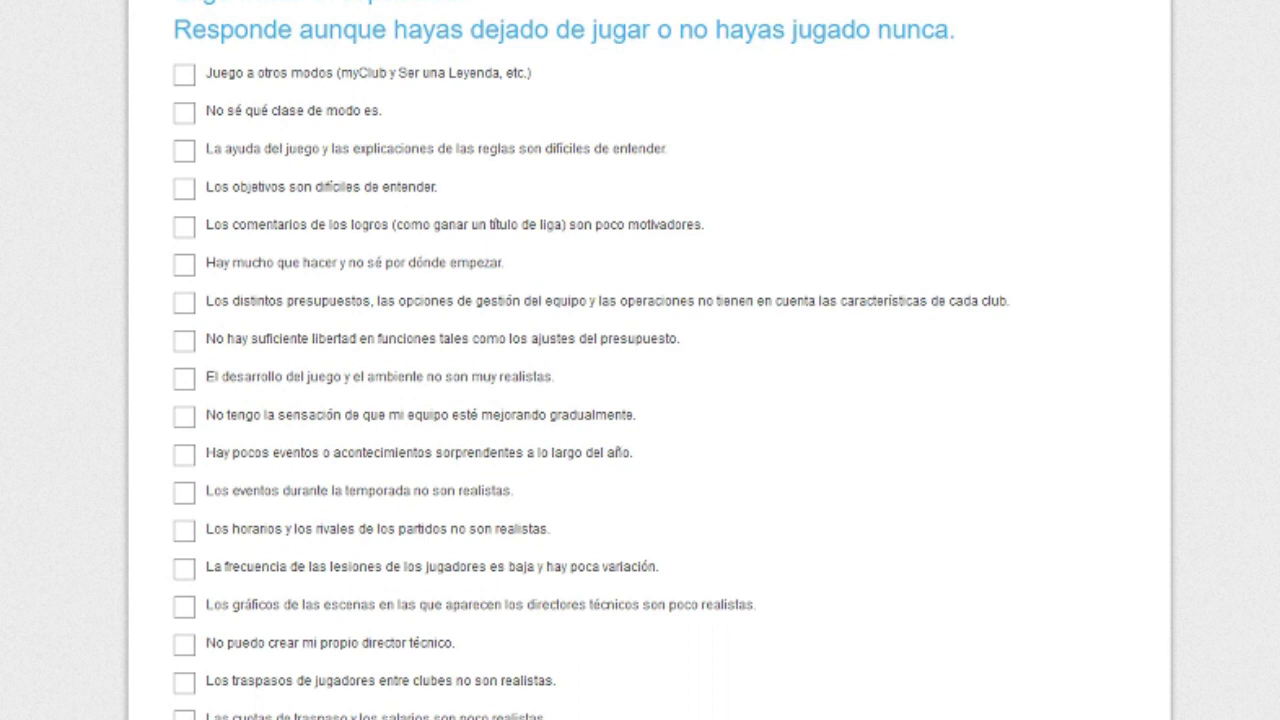
pyautogui.scroll(-1, 649, 360)
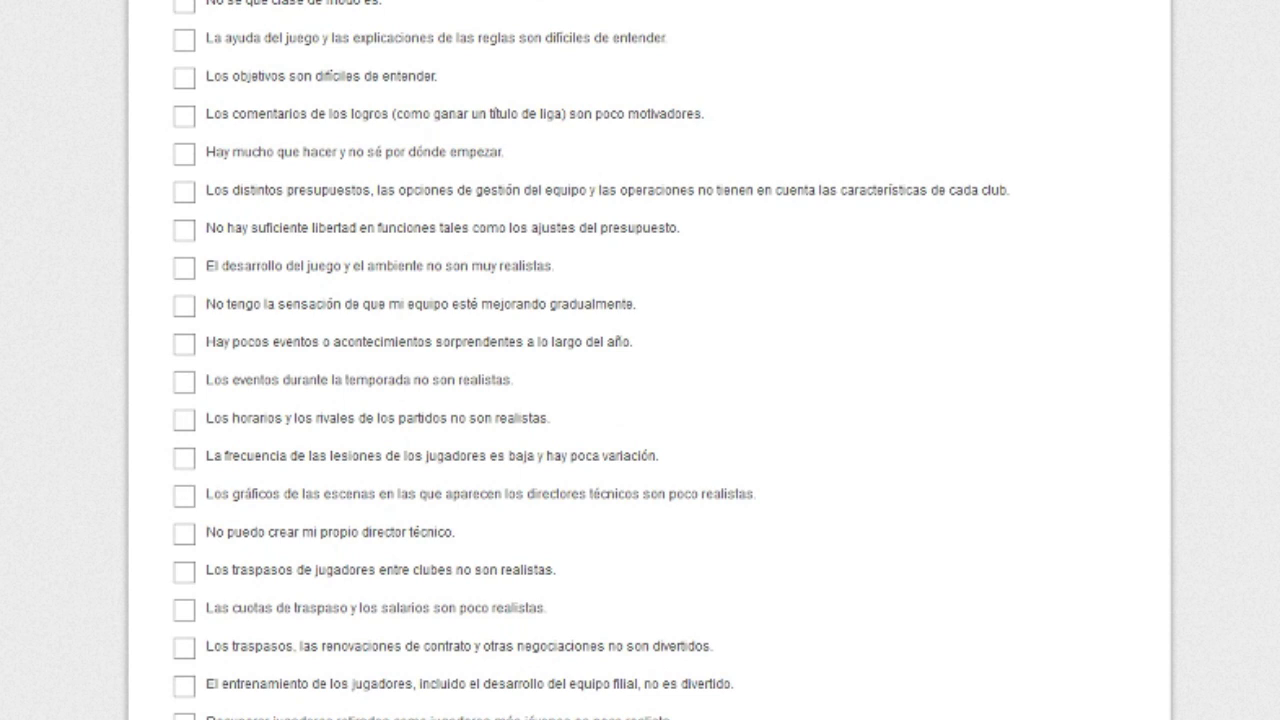
pyautogui.click(186, 195)
pyautogui.click(183, 342)
# Also tick unrealistic recovery of retired players, unattractive menu design and no apparent difference from PES 2019, and continue to the following page.
pyautogui.scroll(-2, 183, 342)
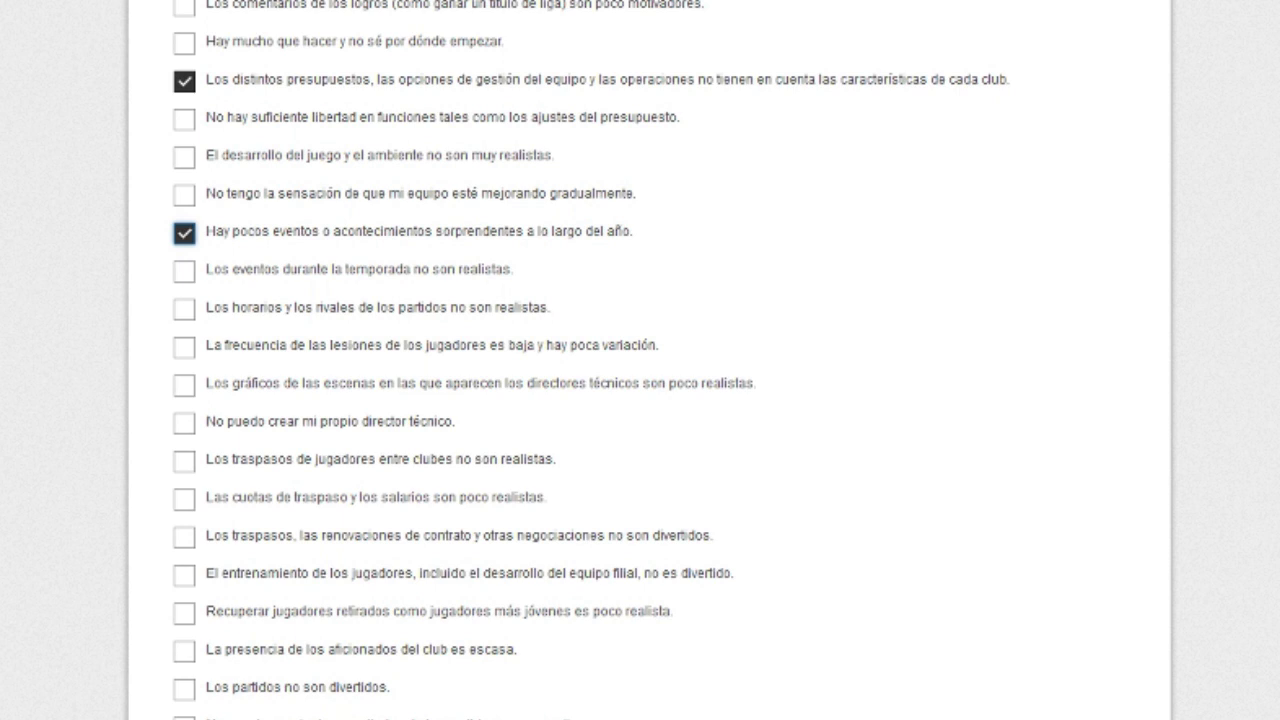
pyautogui.scroll(-1, 640, 360)
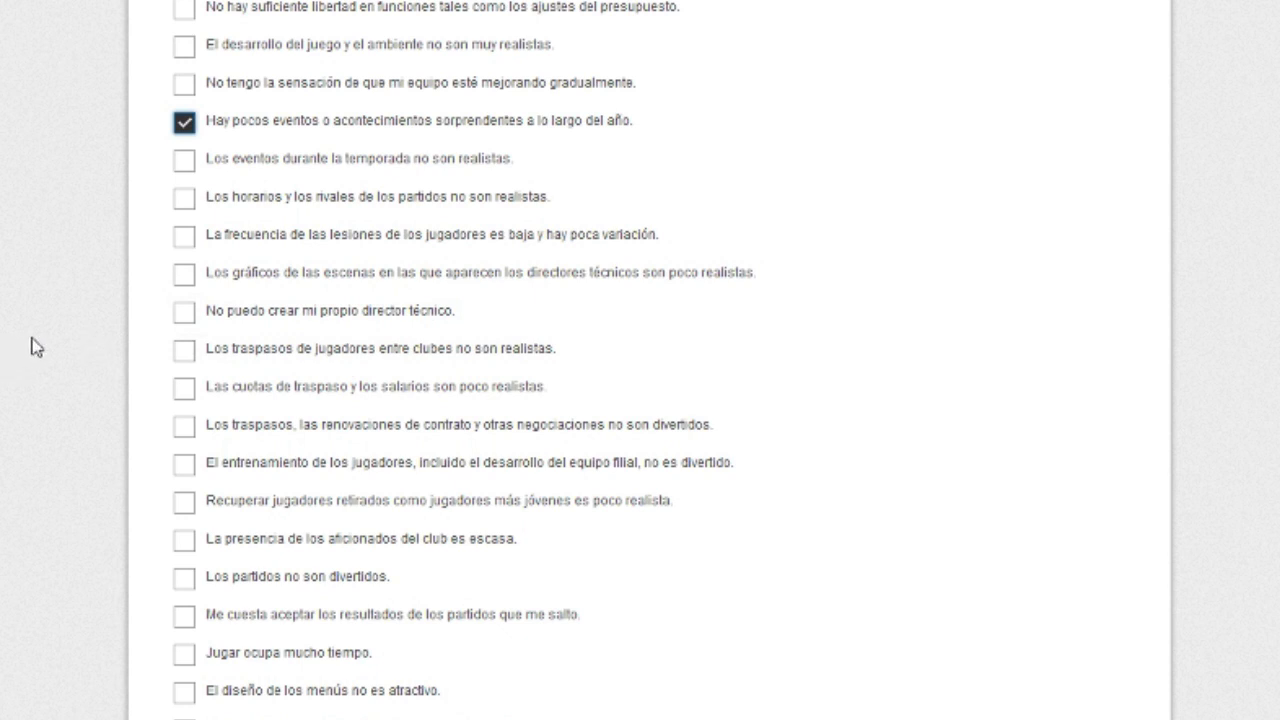
pyautogui.scroll(5, 35, 346)
pyautogui.scroll(-6, 35, 346)
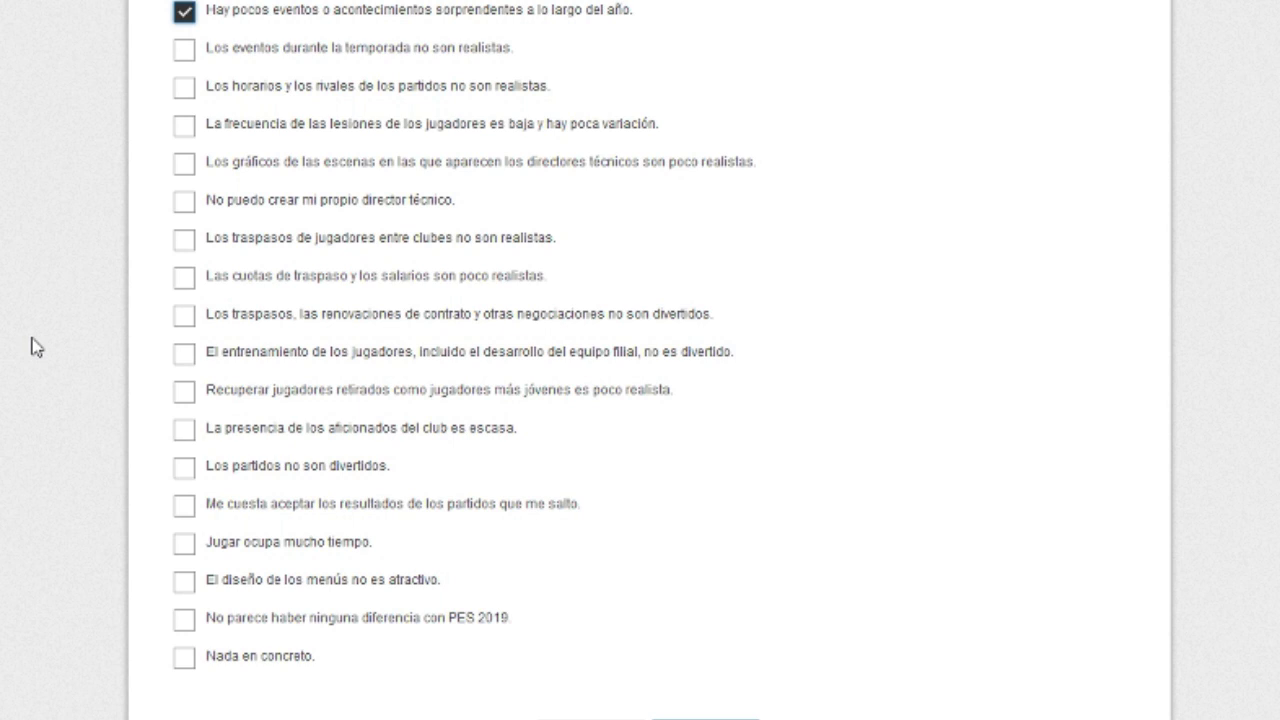
pyautogui.click(183, 398)
pyautogui.scroll(-2, 41, 357)
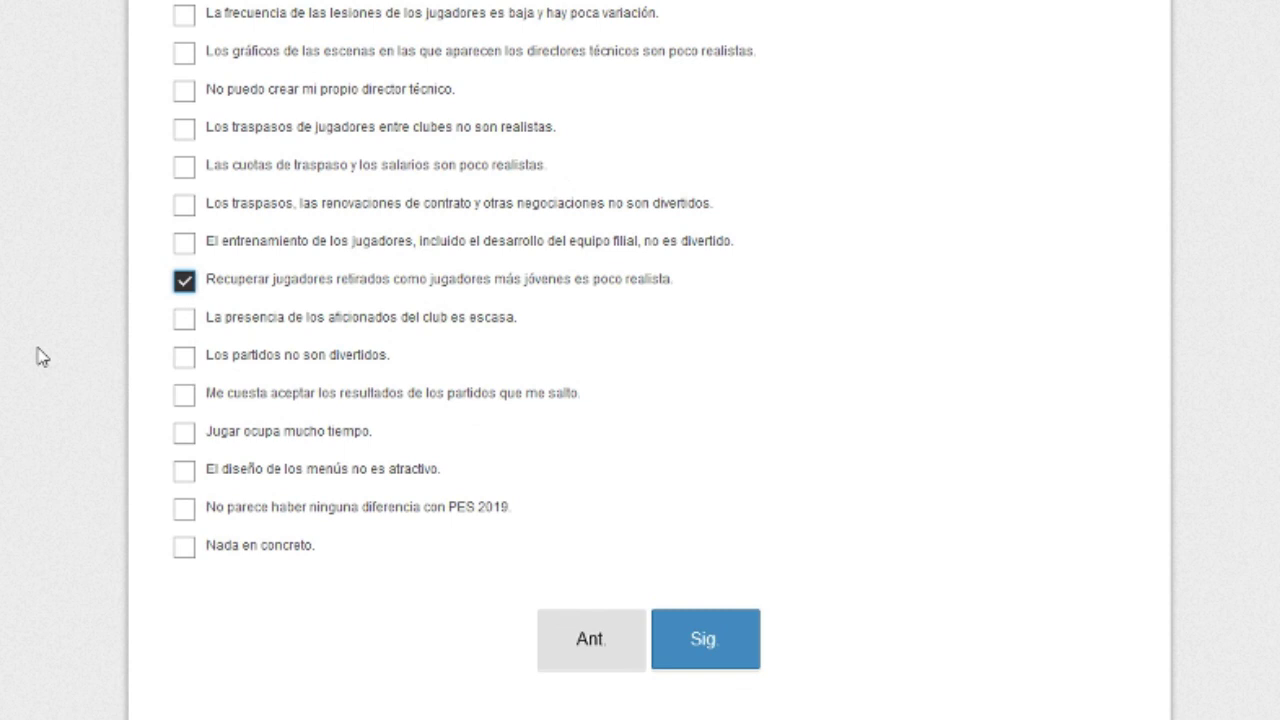
pyautogui.click(184, 470)
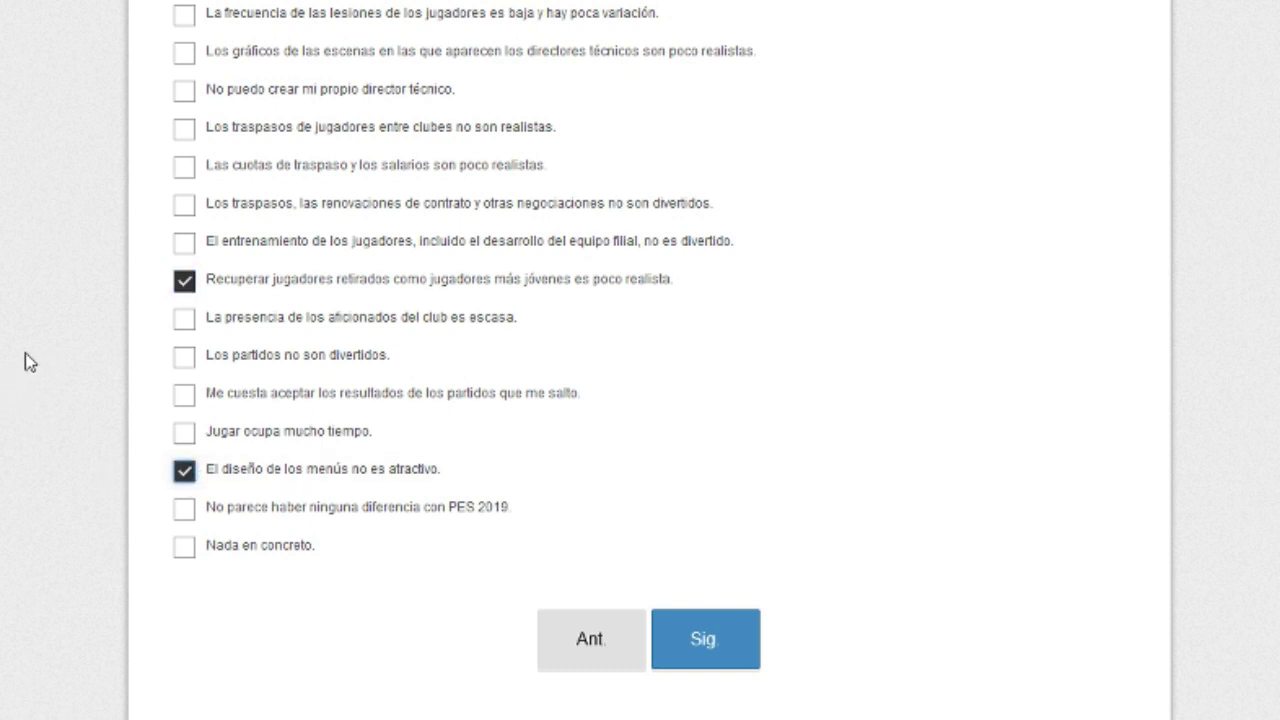
pyautogui.scroll(-1, 28, 362)
pyautogui.click(194, 488)
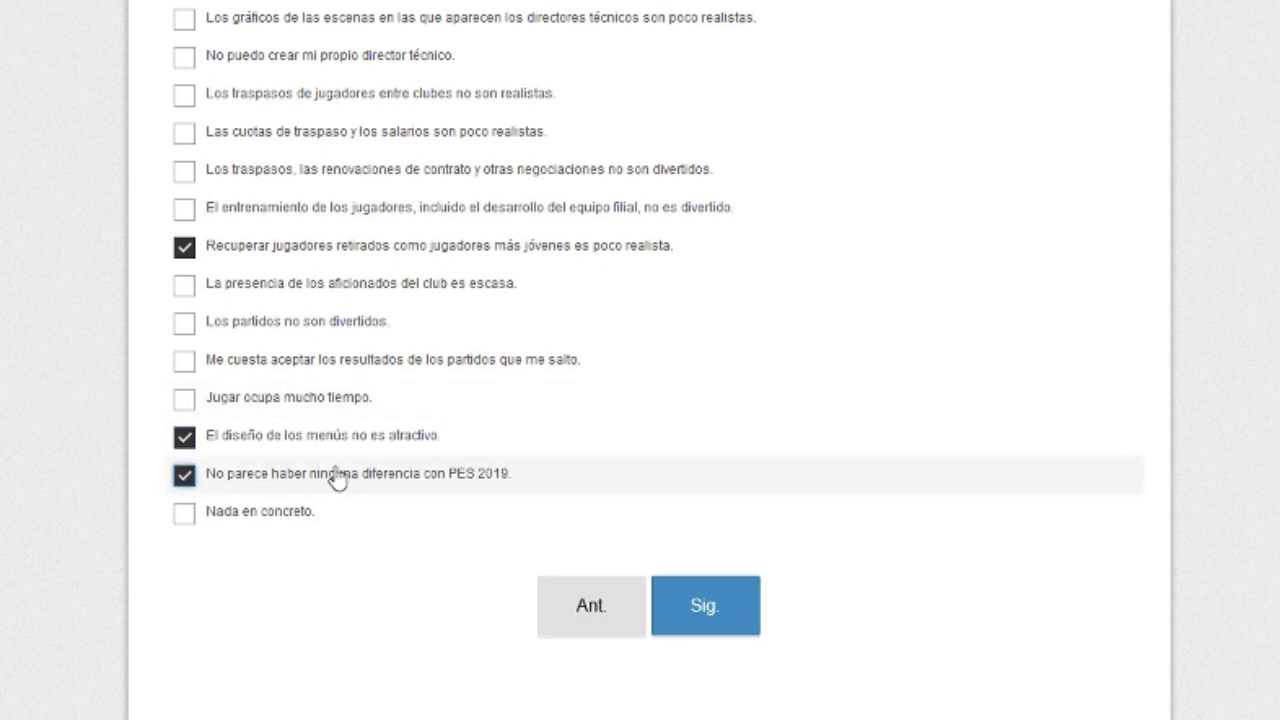
pyautogui.click(720, 620)
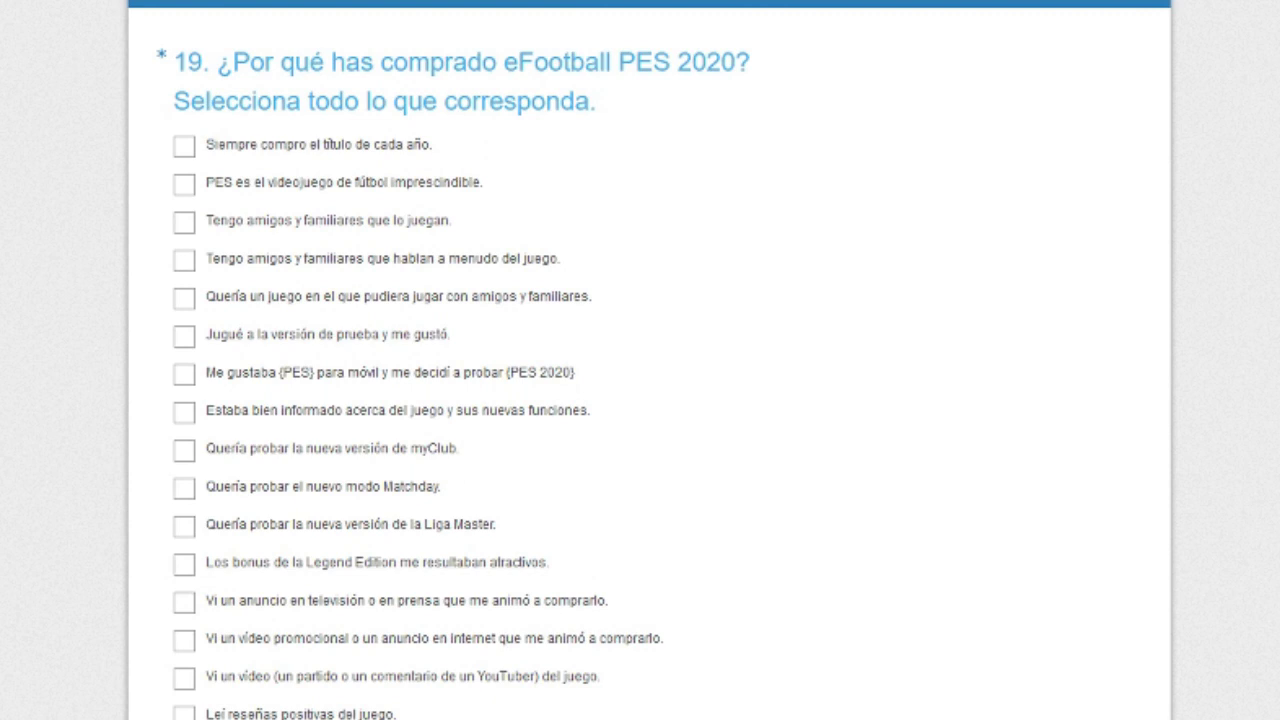
# In question 19, tick buying every year's title, PES being essential, friends and family playing it, and having liked the trial version.
pyautogui.click(184, 146)
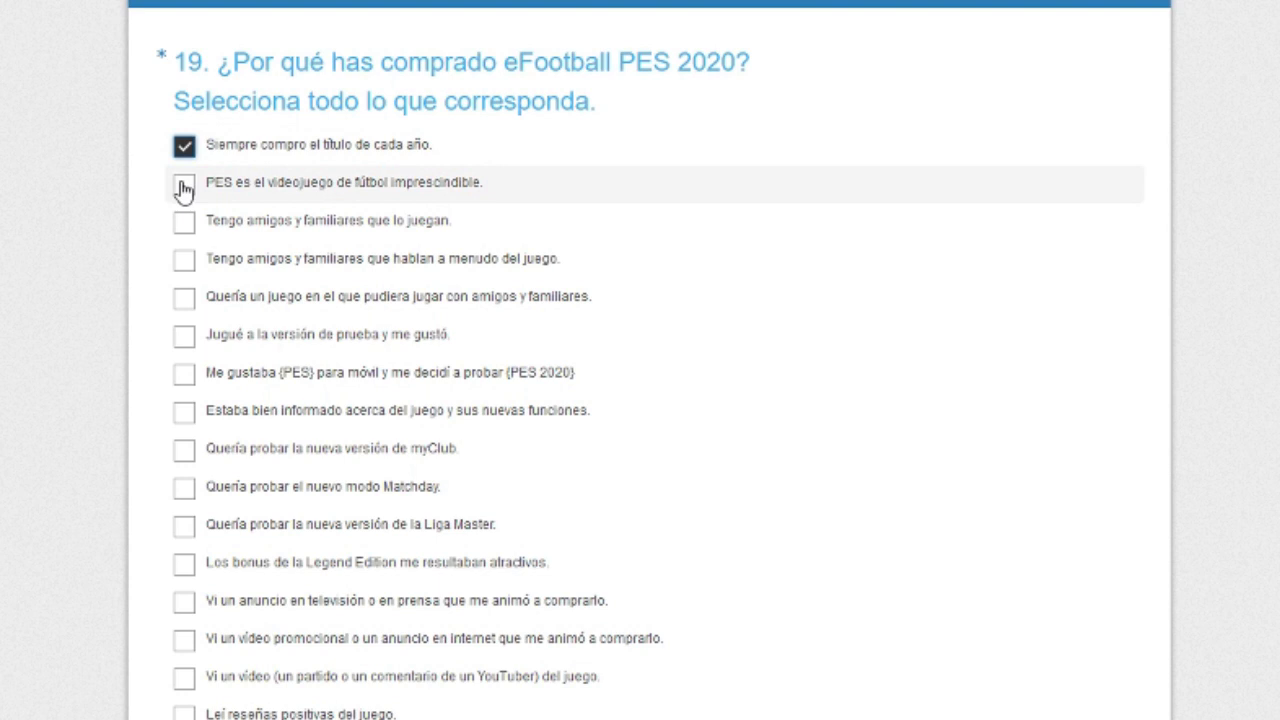
pyautogui.click(182, 188)
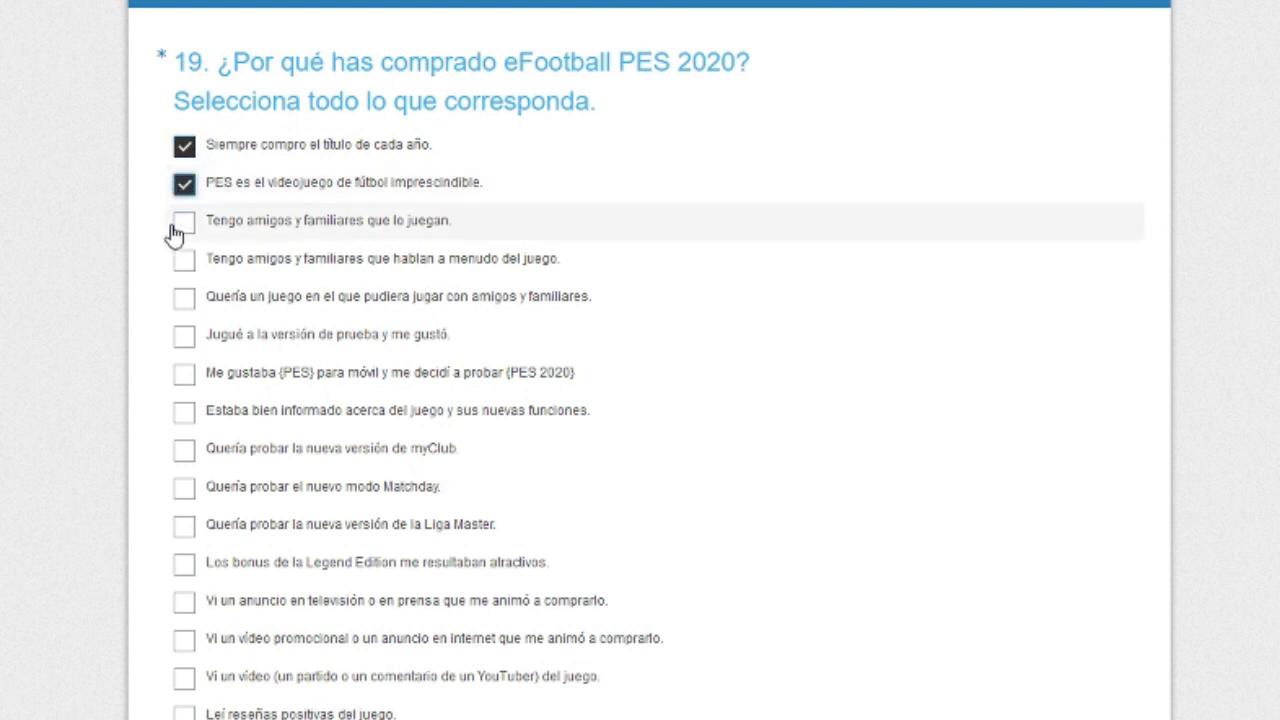
pyautogui.click(178, 224)
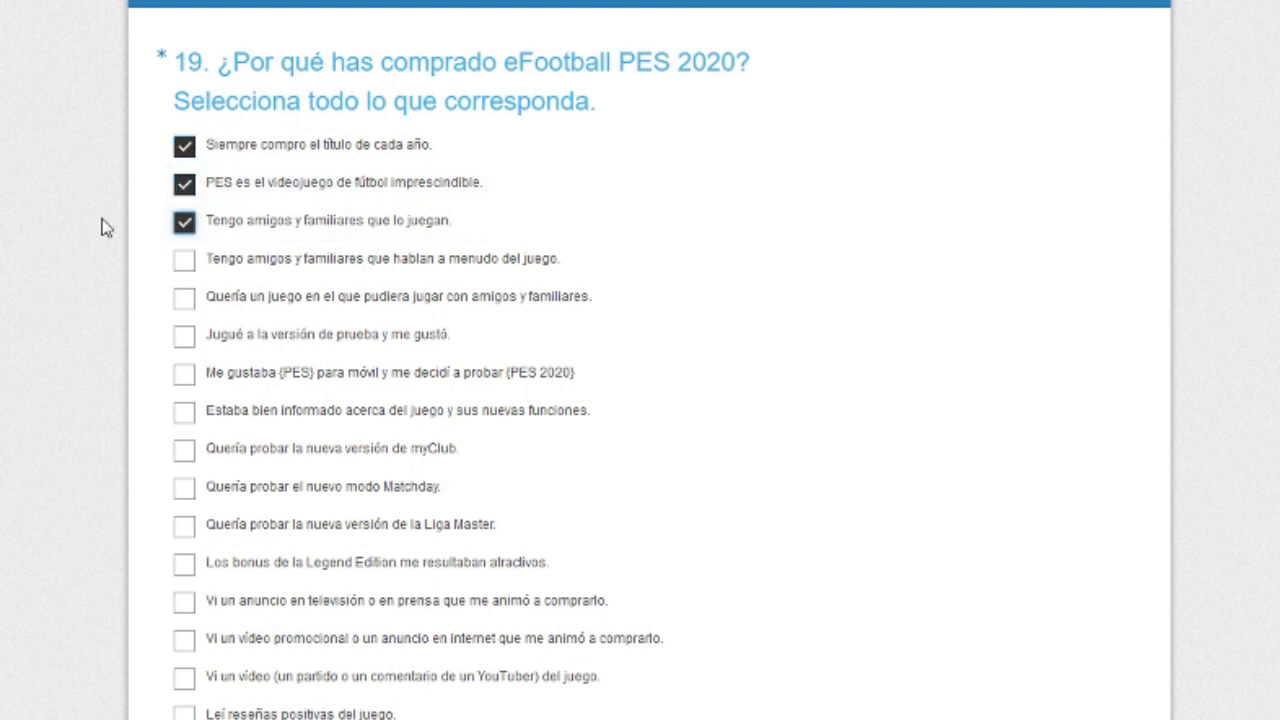
pyautogui.scroll(-1, 106, 228)
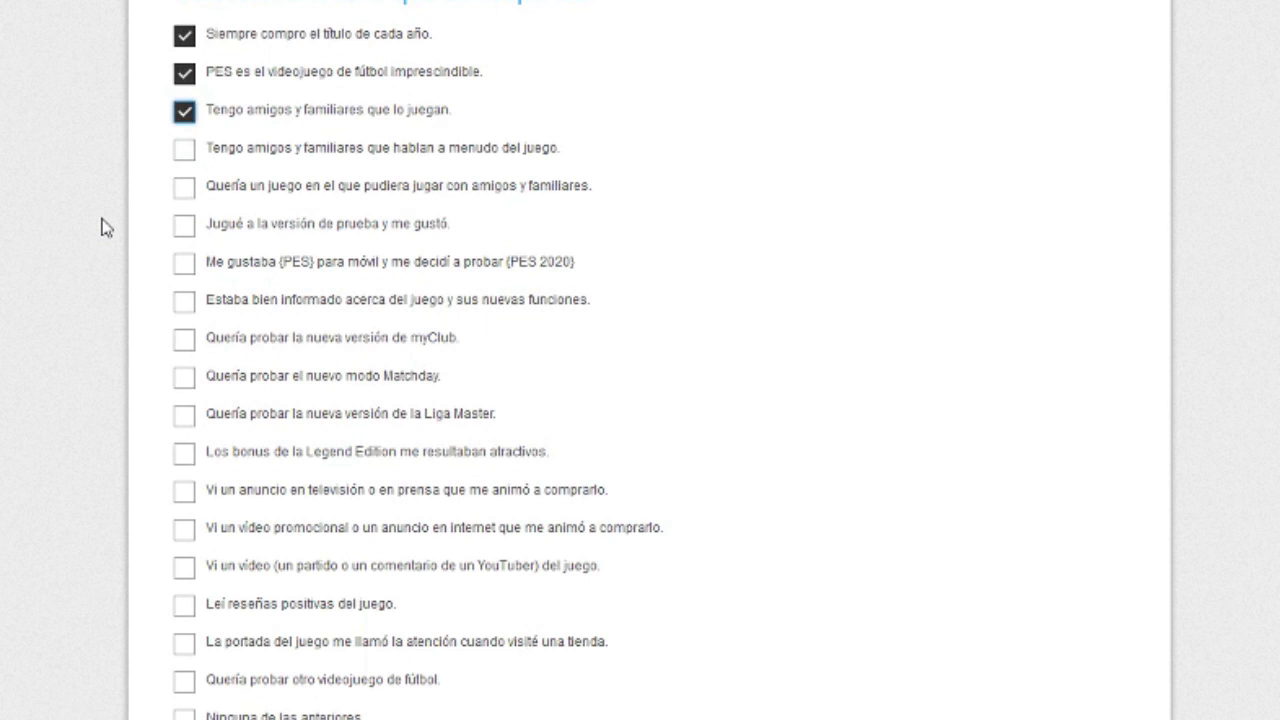
pyautogui.click(184, 226)
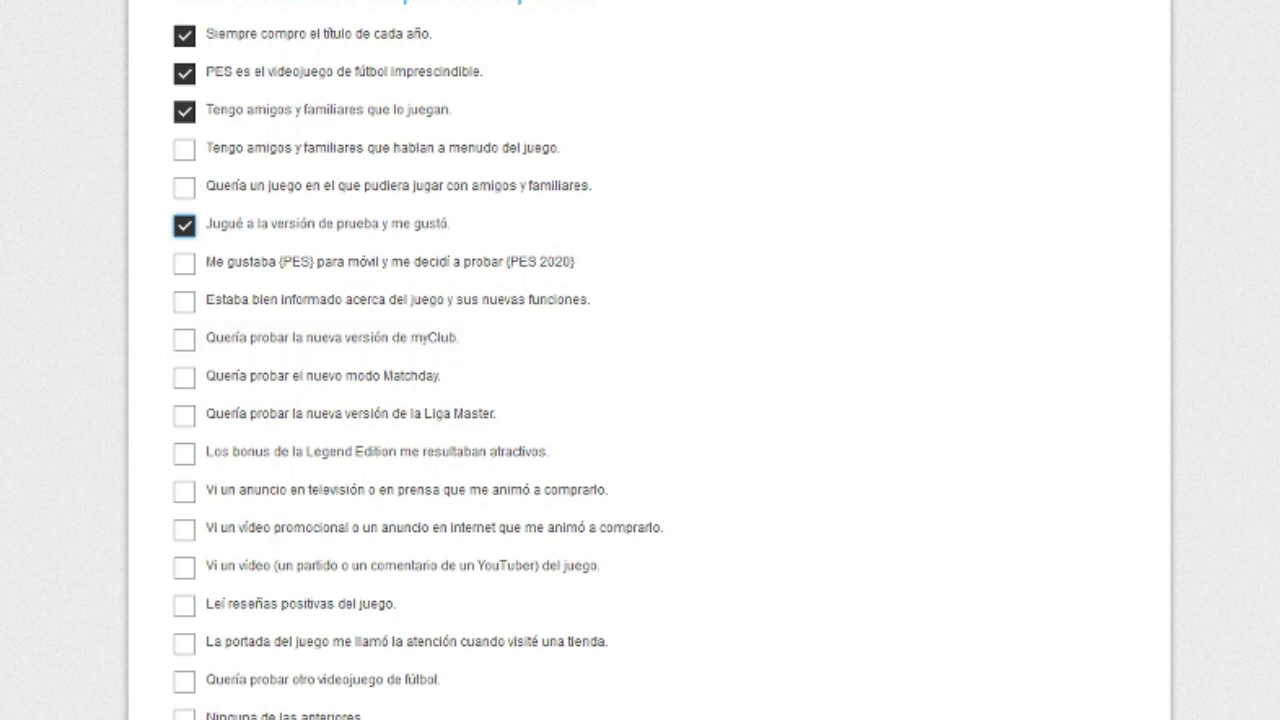
pyautogui.scroll(-3, 34, 277)
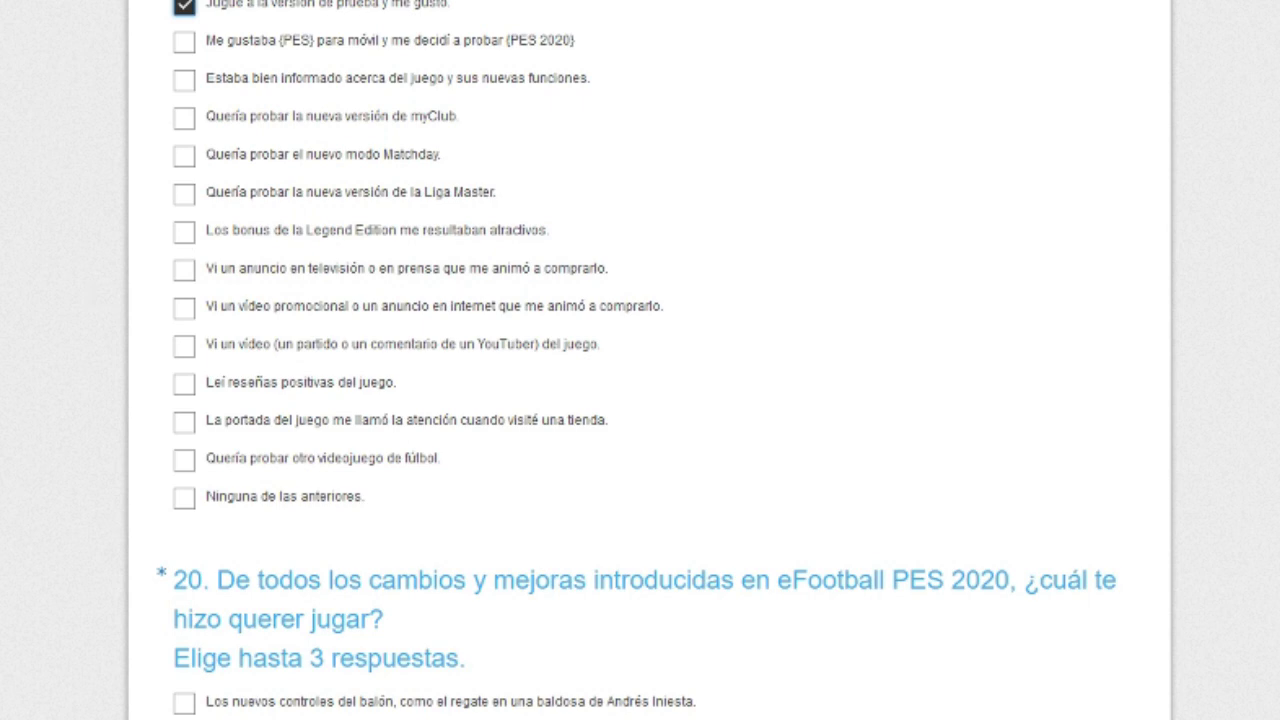
pyautogui.scroll(3, 129, 320)
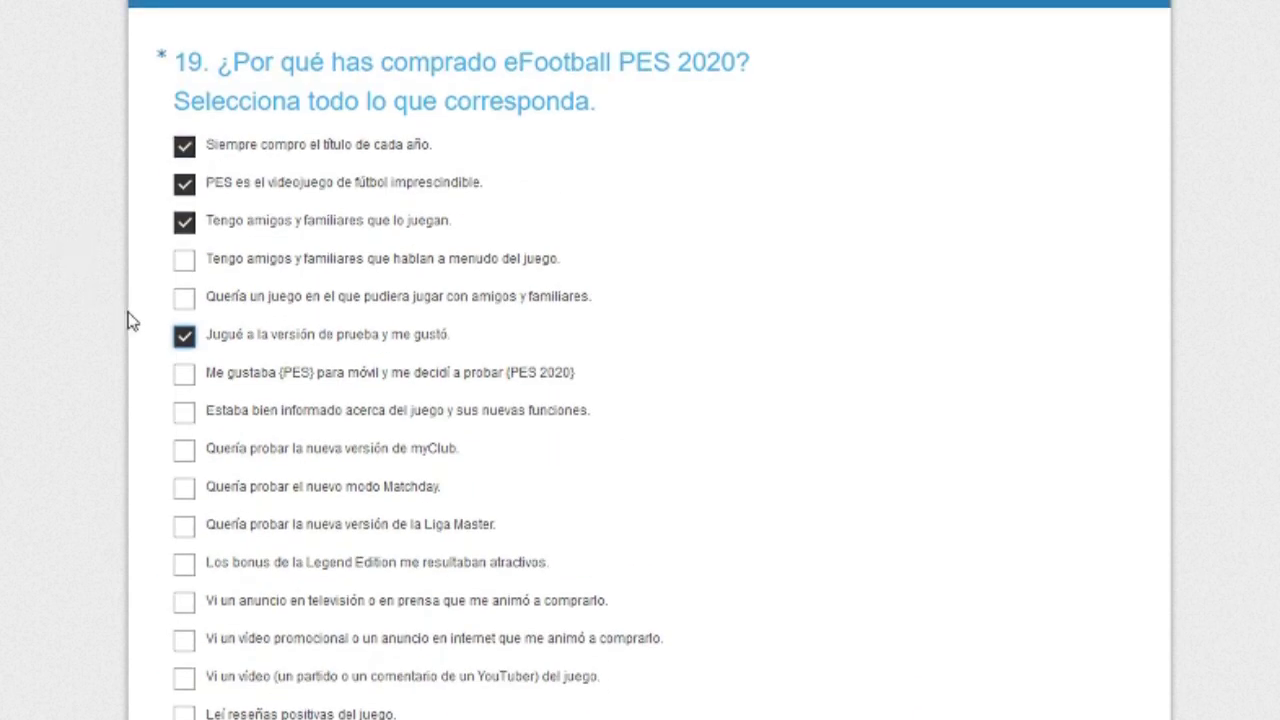
# In question 20, tick the Matchday experience linked to real-world matches and the online Matchday matches divided into sides.
pyautogui.scroll(-8, 77, 314)
pyautogui.scroll(-2, 70, 318)
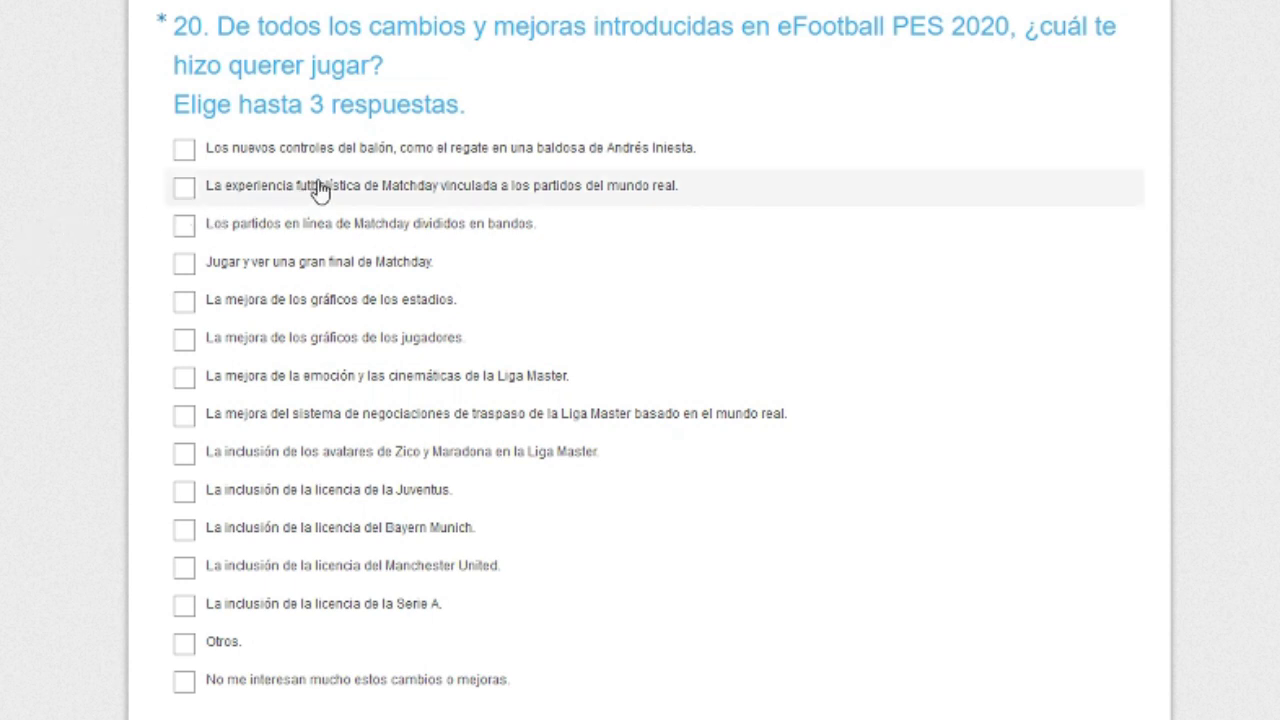
pyautogui.click(184, 188)
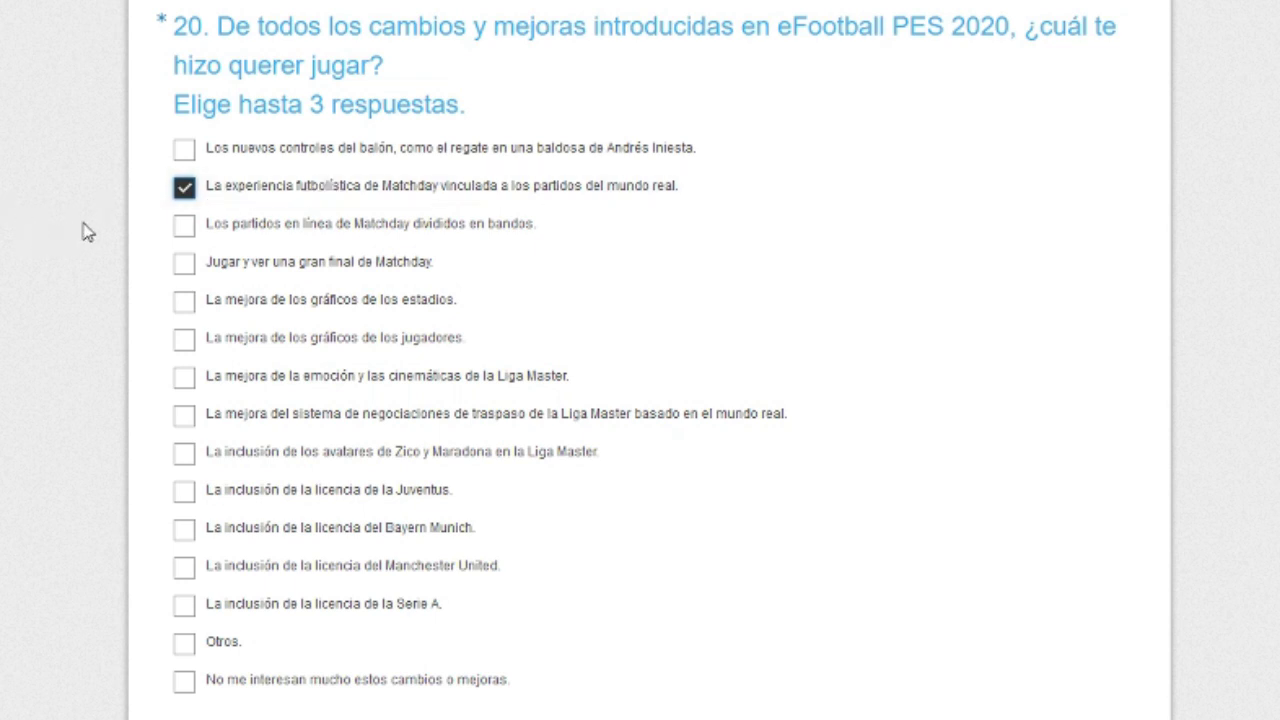
pyautogui.click(184, 227)
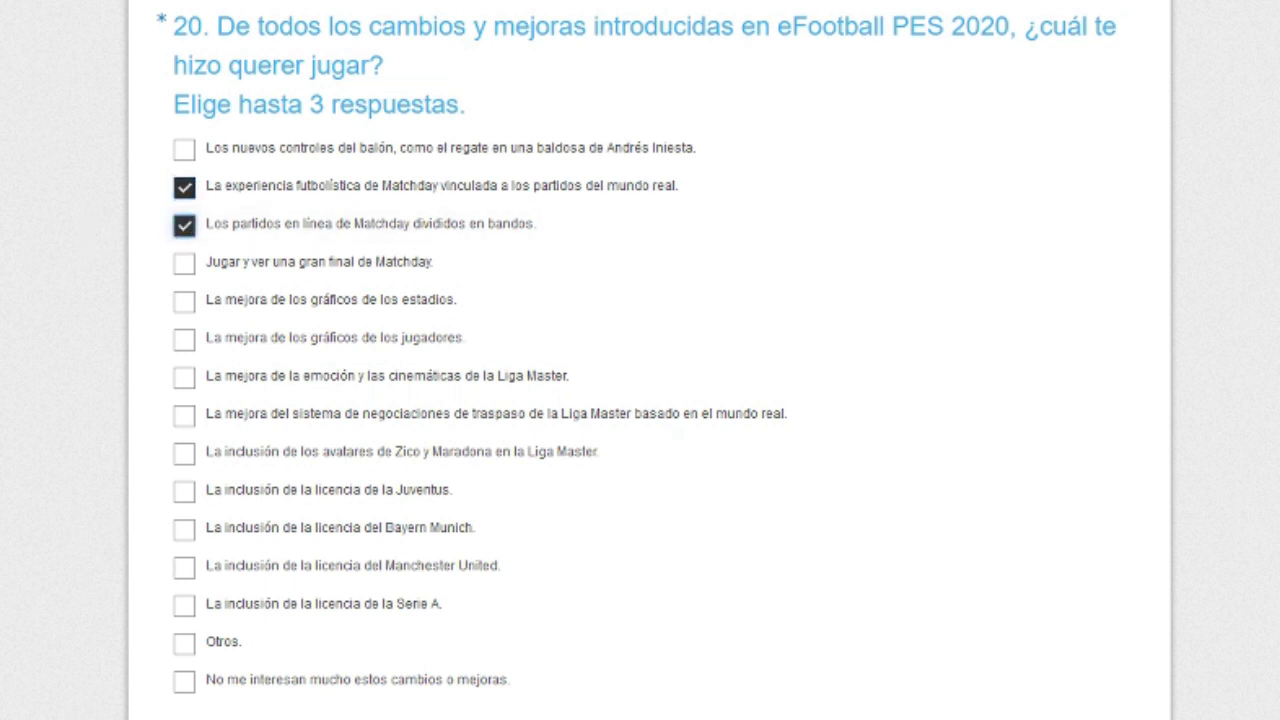
pyautogui.scroll(-3, 640, 400)
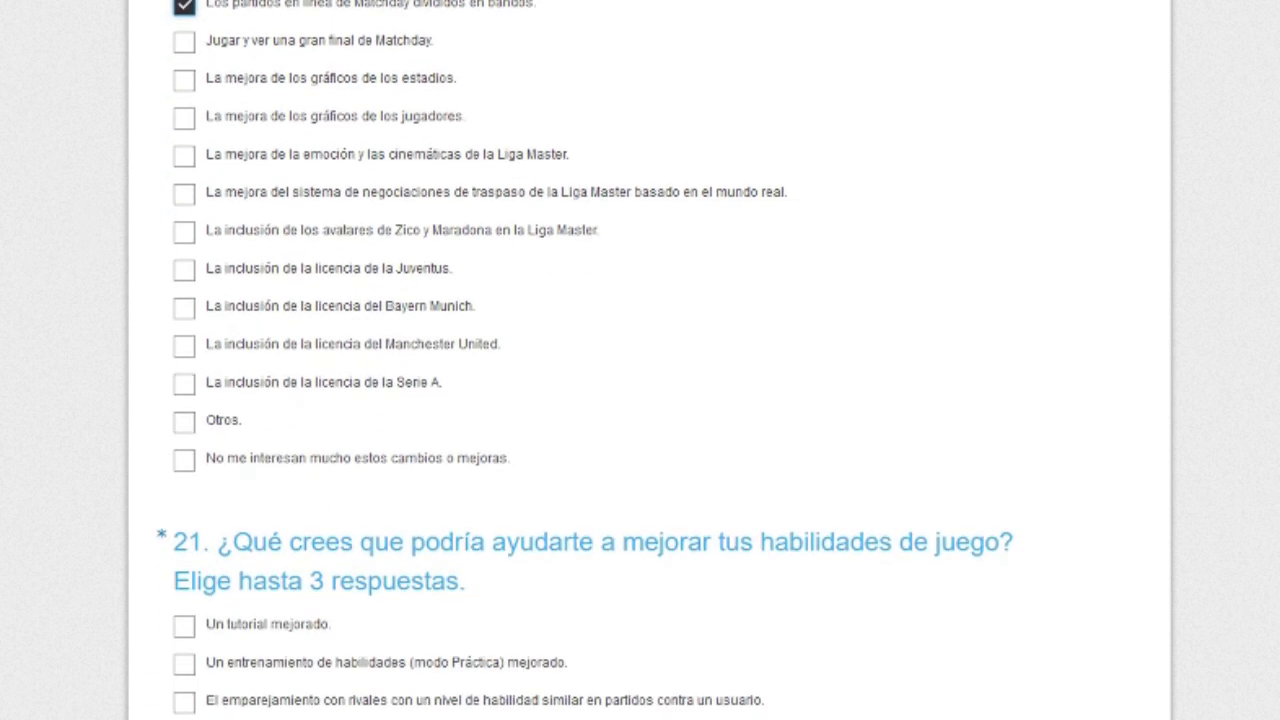
# In question 20, also tick the inclusion of the Juventus, Bayern Munich, Manchester United and Serie A licences.
pyautogui.scroll(2, 126, 169)
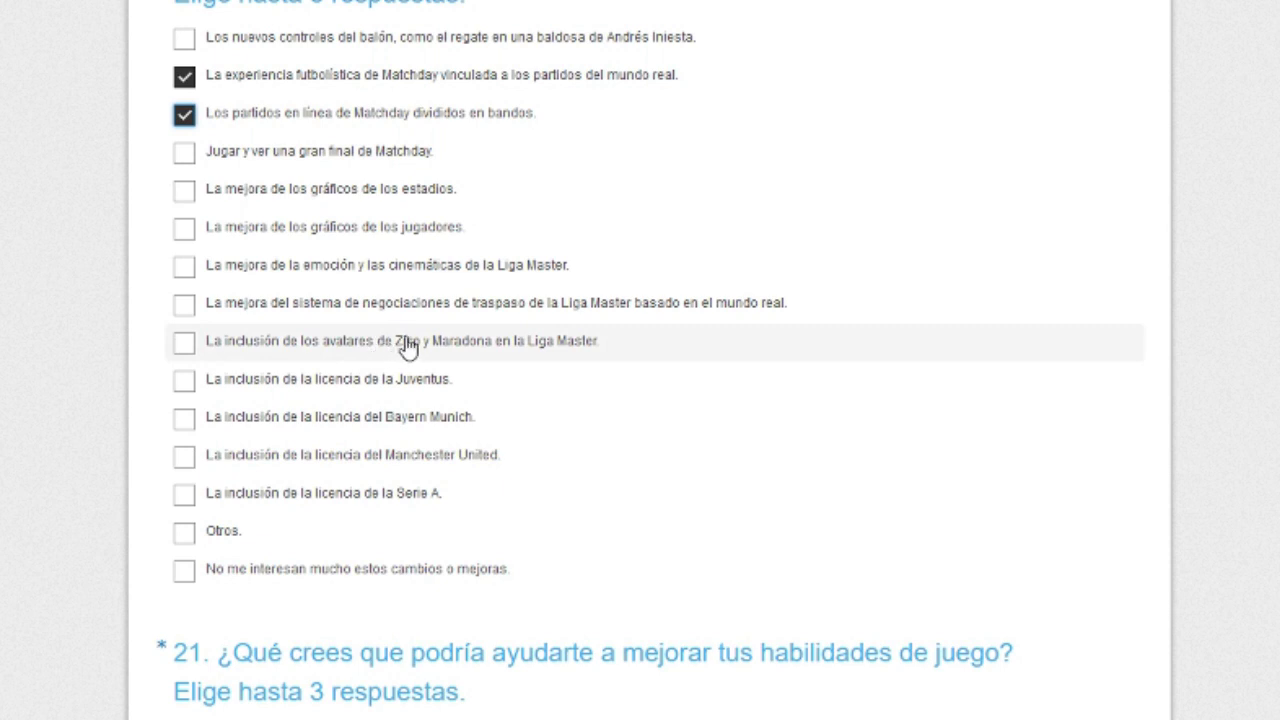
pyautogui.click(185, 381)
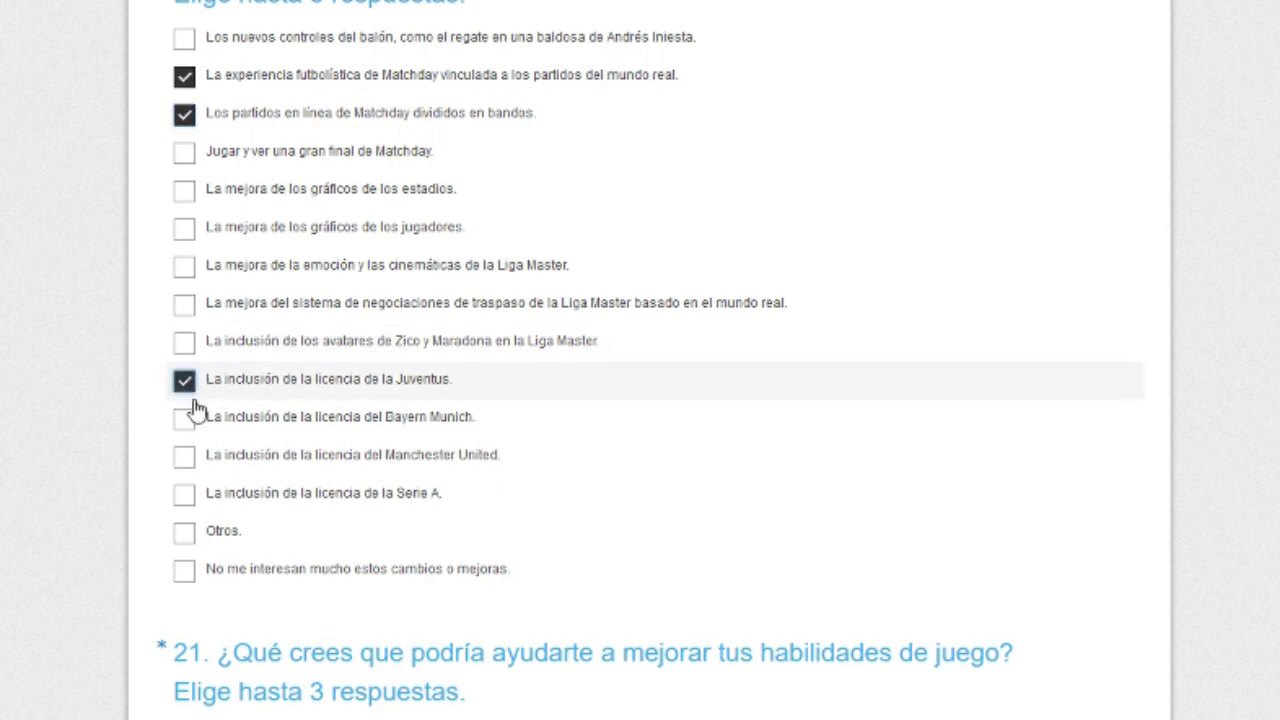
pyautogui.click(184, 418)
pyautogui.click(185, 464)
pyautogui.click(184, 497)
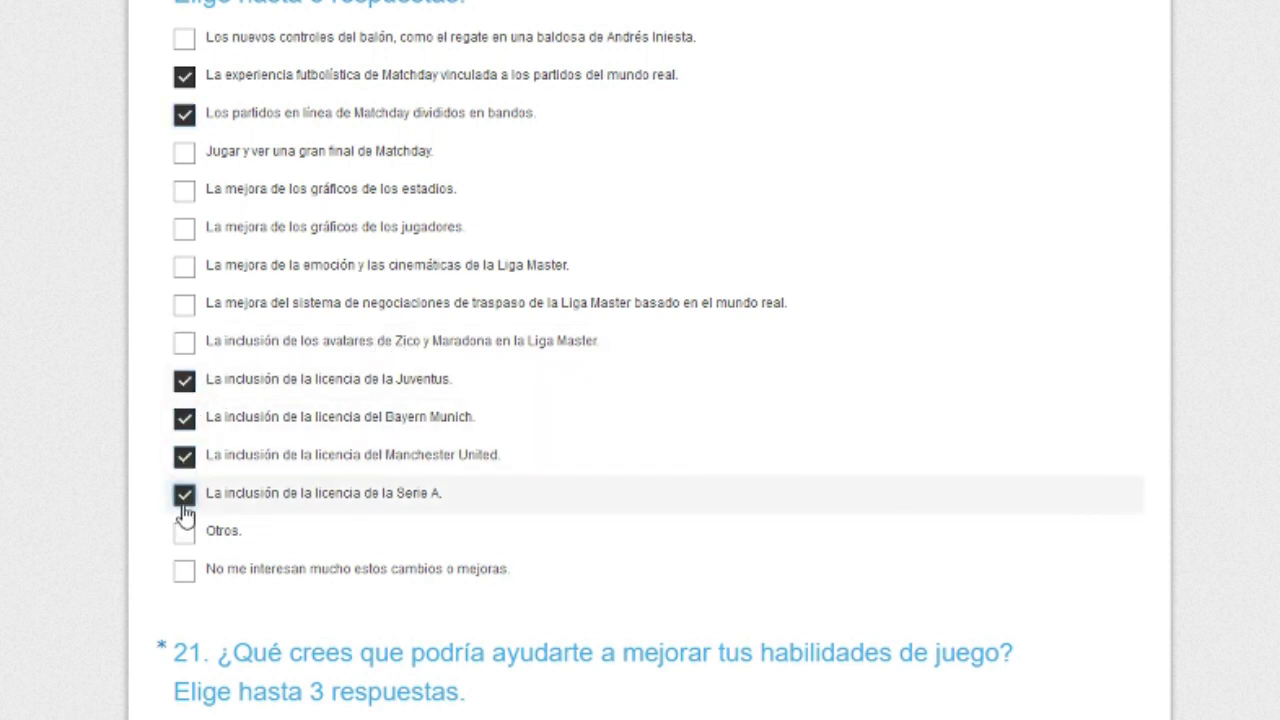
# In question 21, tick matchmaking with similarly skilled rivals, a post-match results evaluation system, and an official analysis screen for improving skills.
pyautogui.scroll(-5, 71, 368)
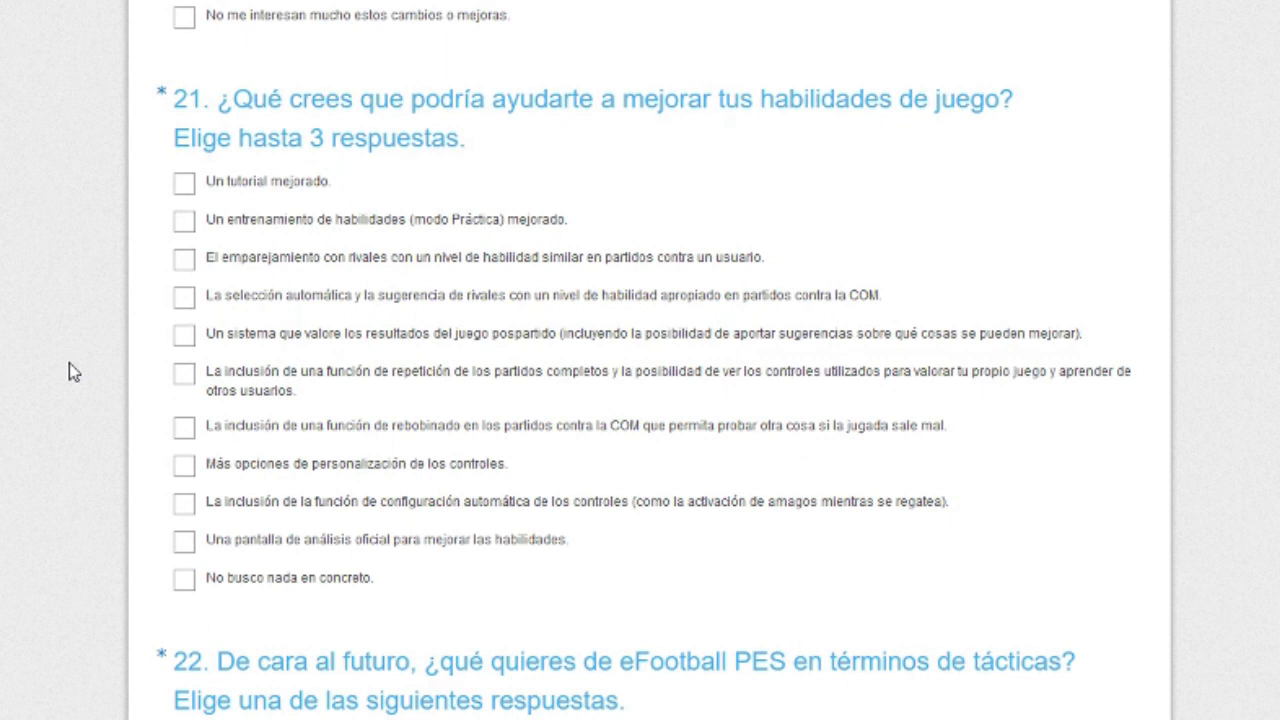
pyautogui.click(184, 259)
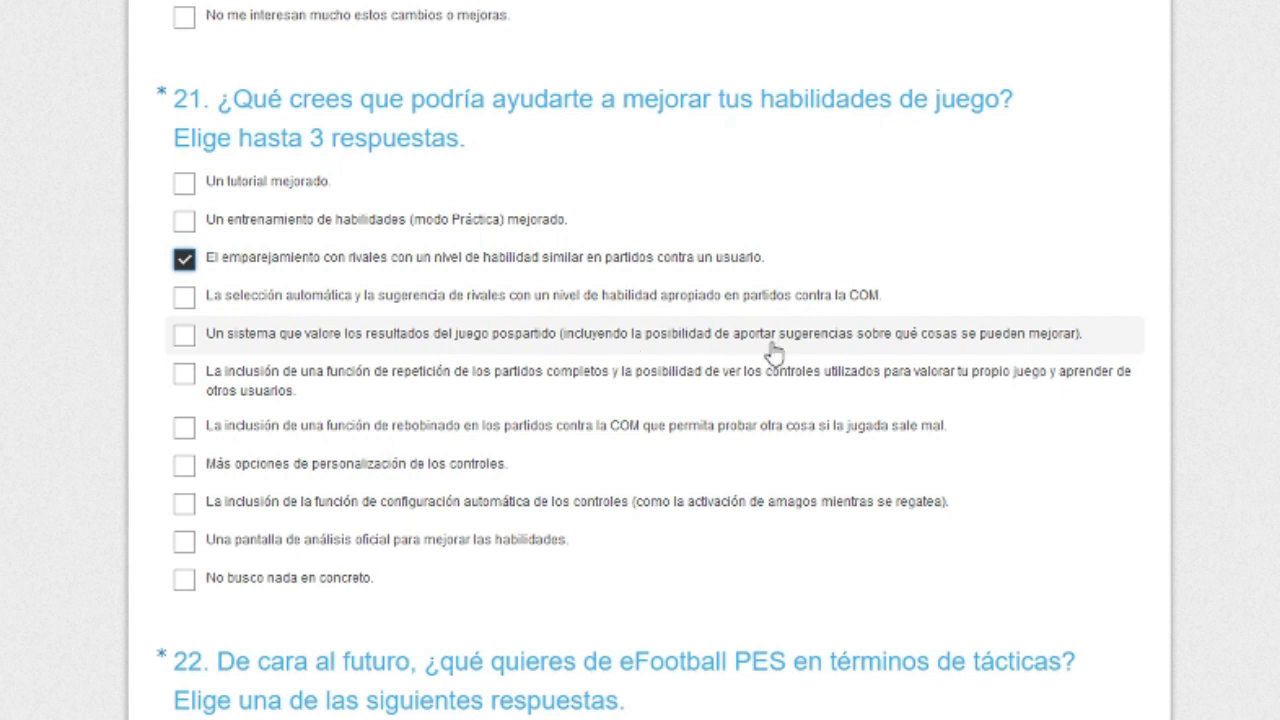
pyautogui.click(184, 336)
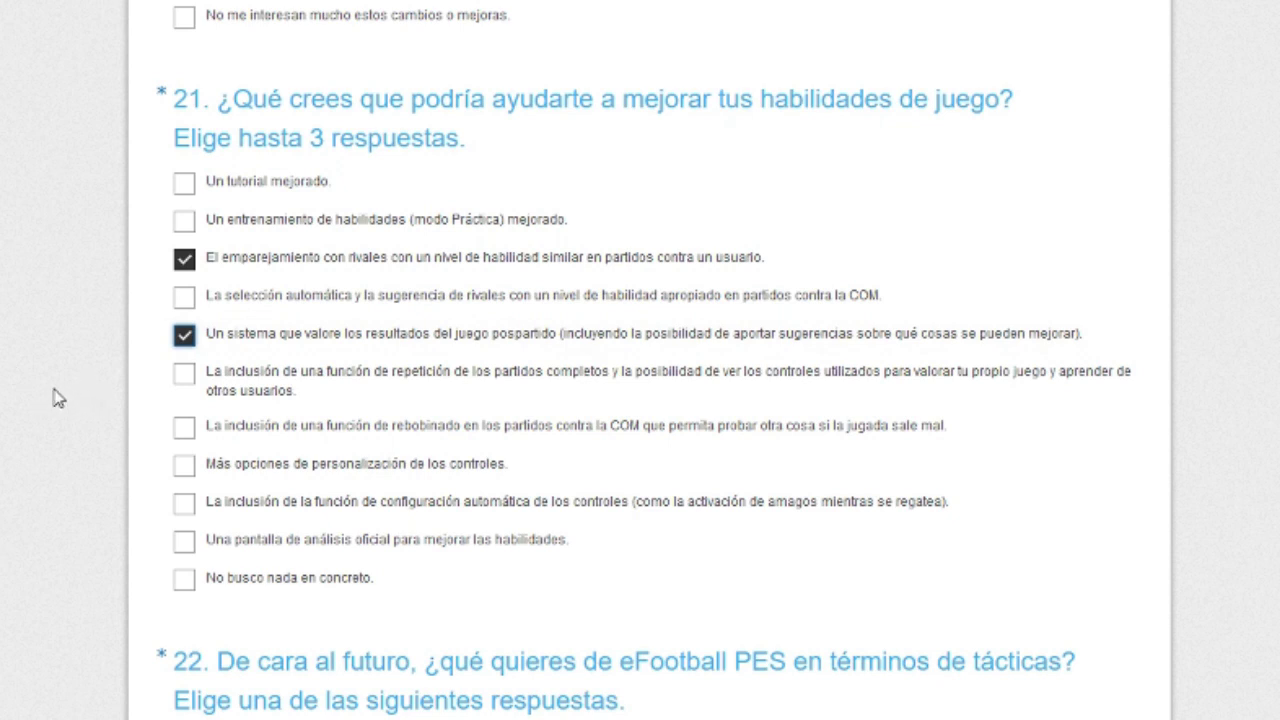
pyautogui.scroll(-1, 58, 398)
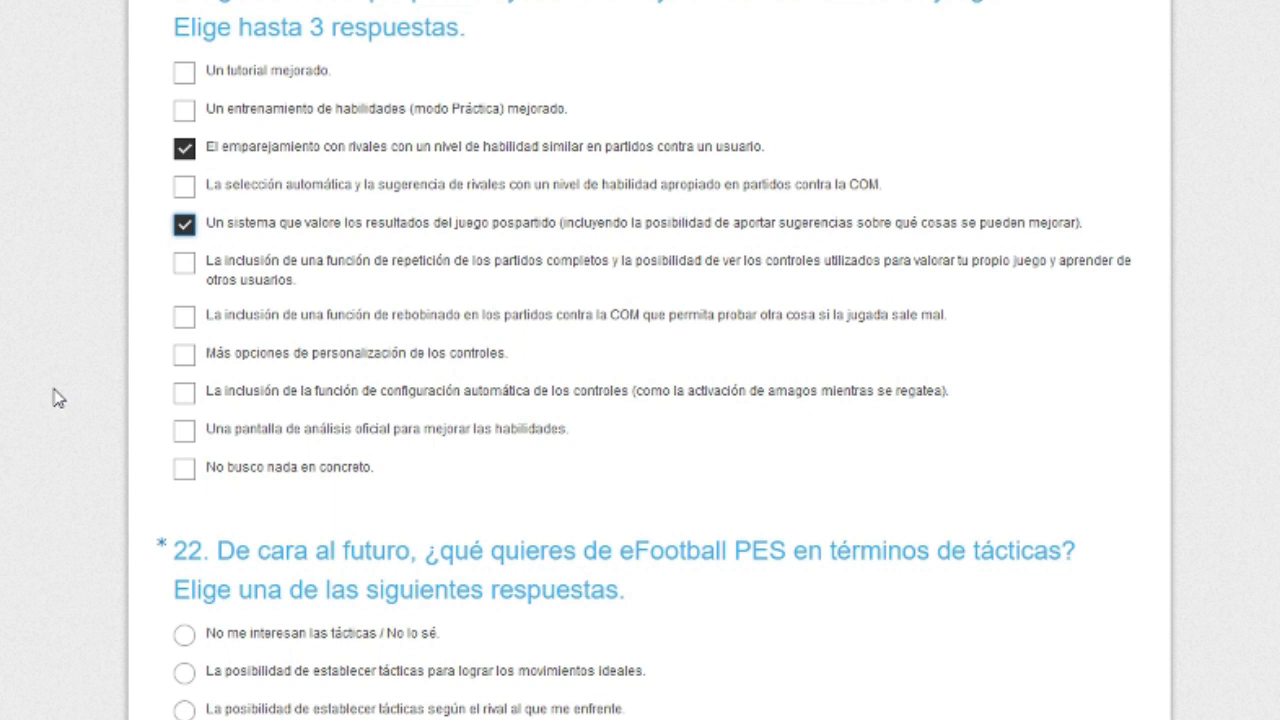
pyautogui.click(185, 432)
# Answer question 22 with enjoying seeing the team gradually grow by learning tactics, and try to continue to the following page.
pyautogui.scroll(-2, 640, 360)
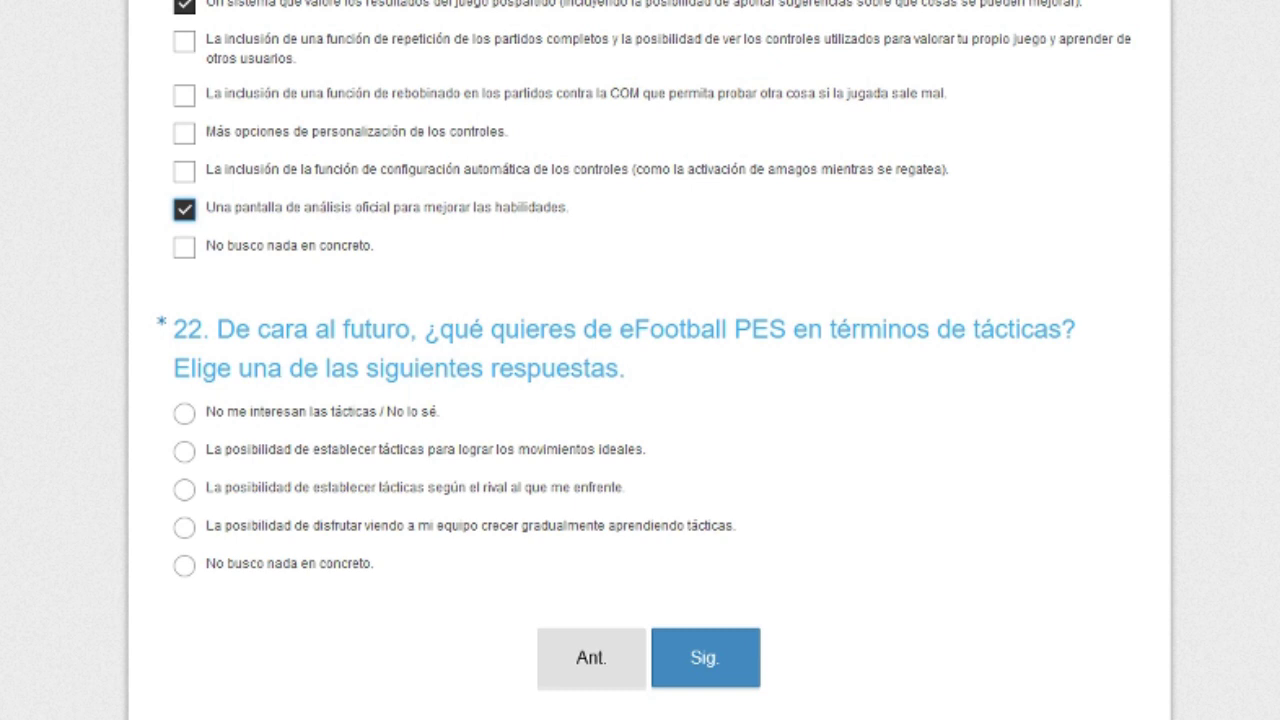
pyautogui.scroll(-1, 640, 360)
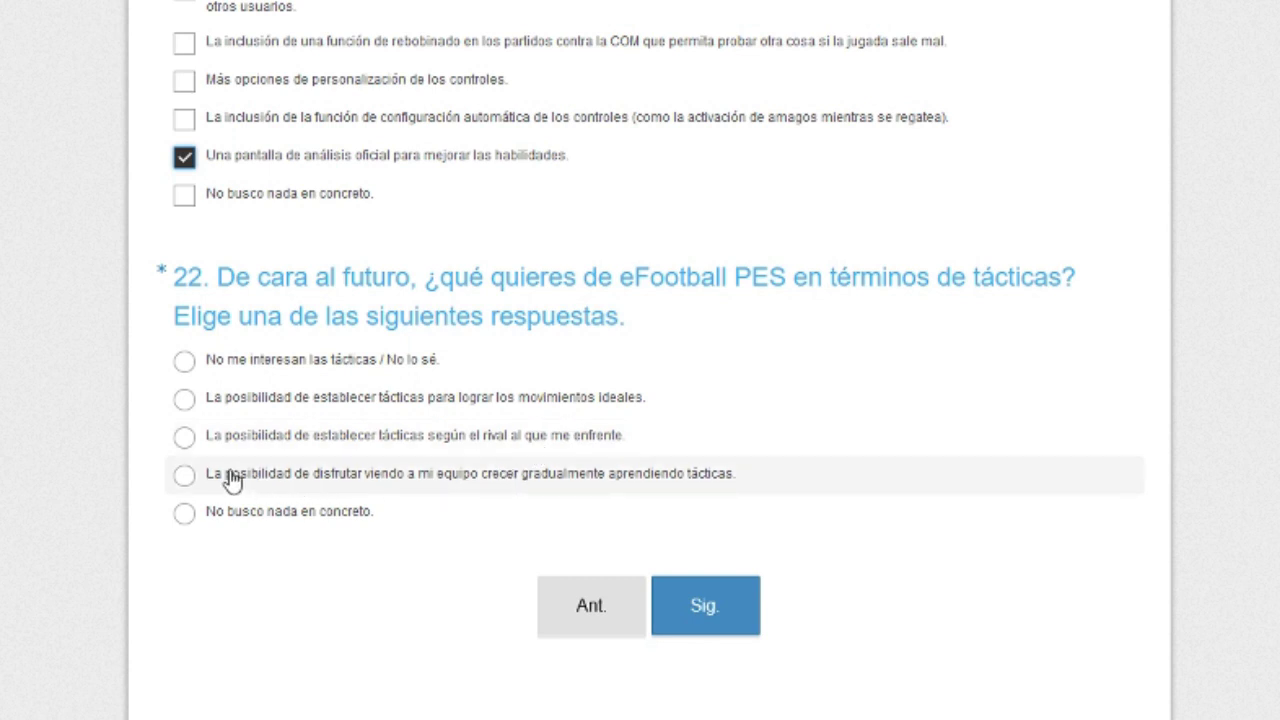
pyautogui.click(185, 476)
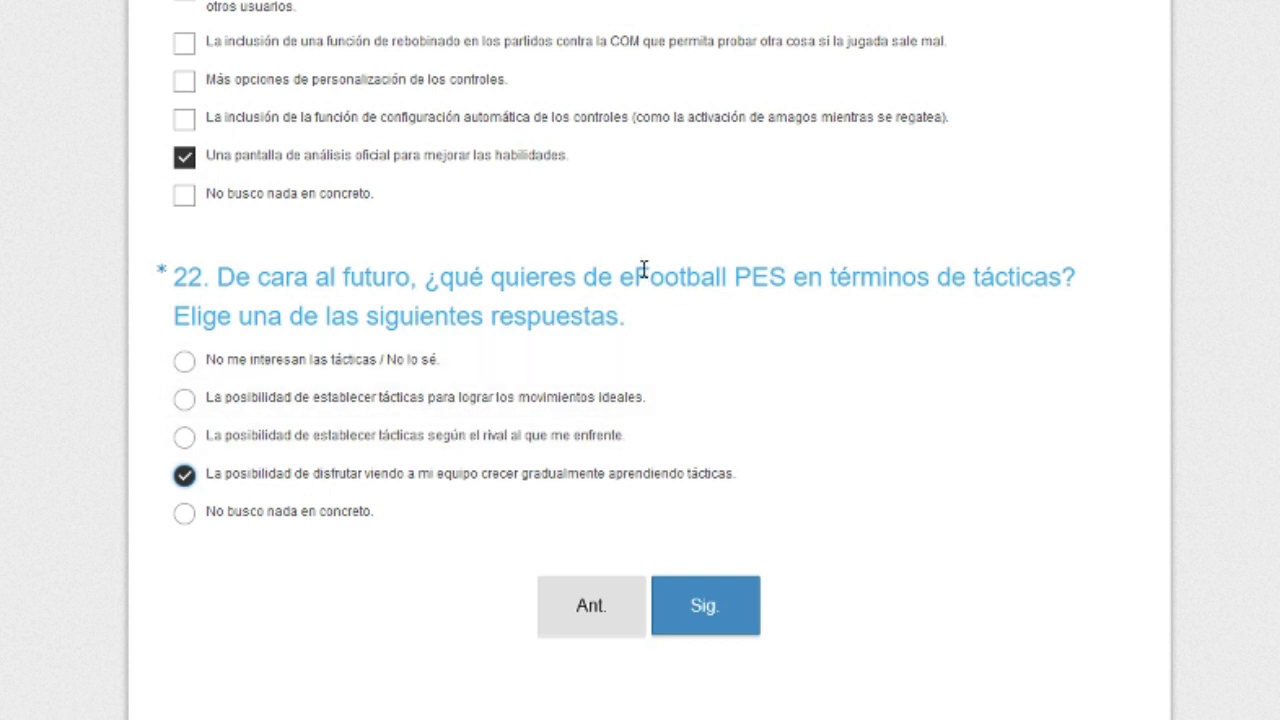
pyautogui.click(727, 614)
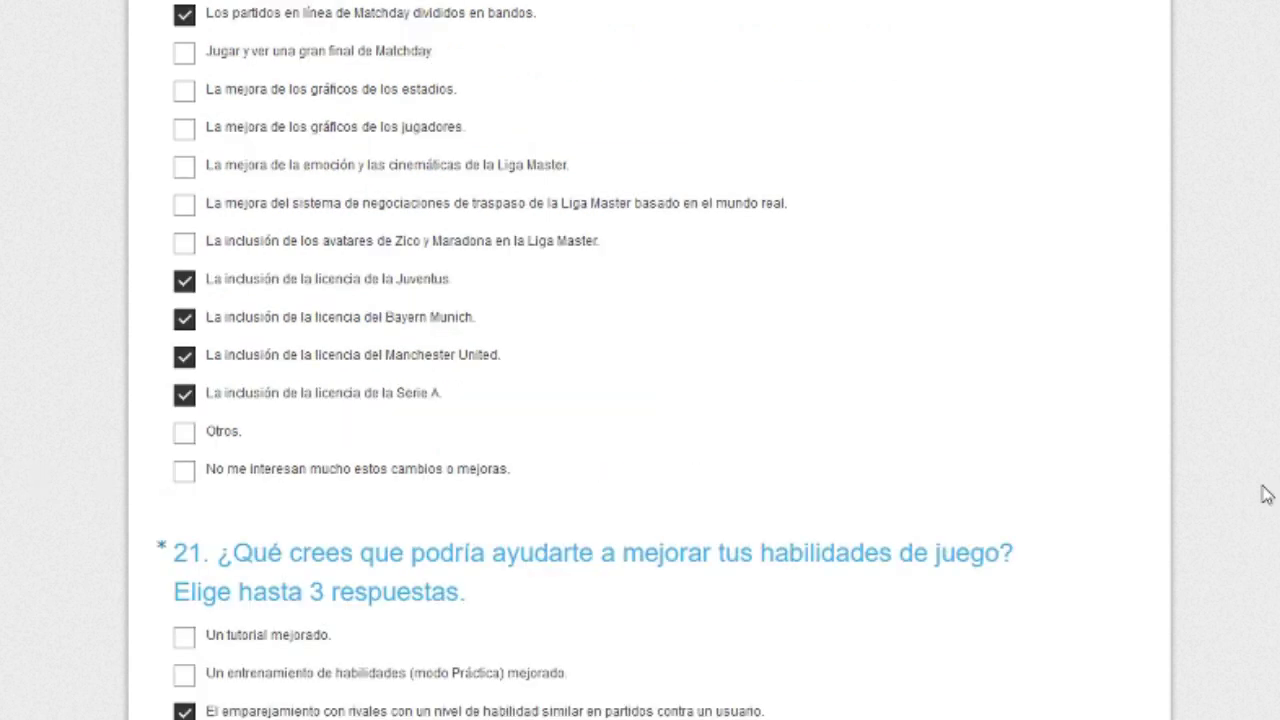
# In question 20, untick the Serie A, Manchester United and Bayern Munich licences, and continue to the following page.
pyautogui.scroll(2, 1266, 494)
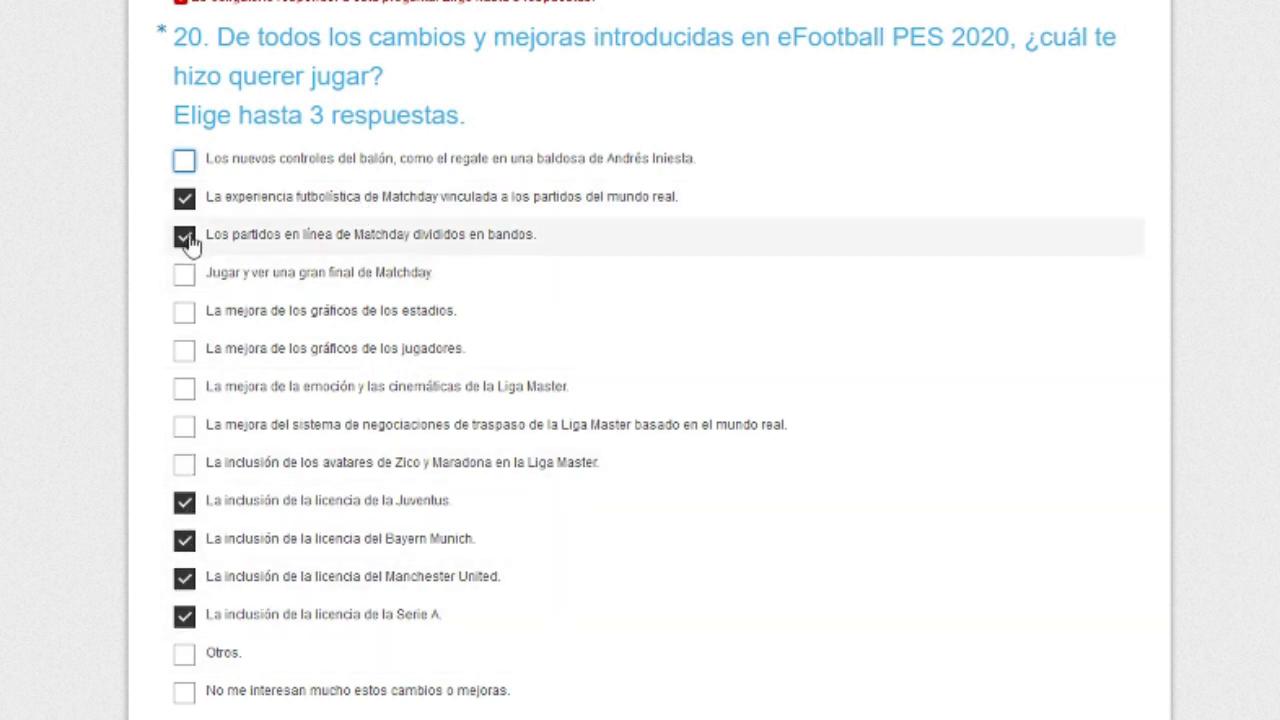
pyautogui.click(184, 614)
pyautogui.click(185, 580)
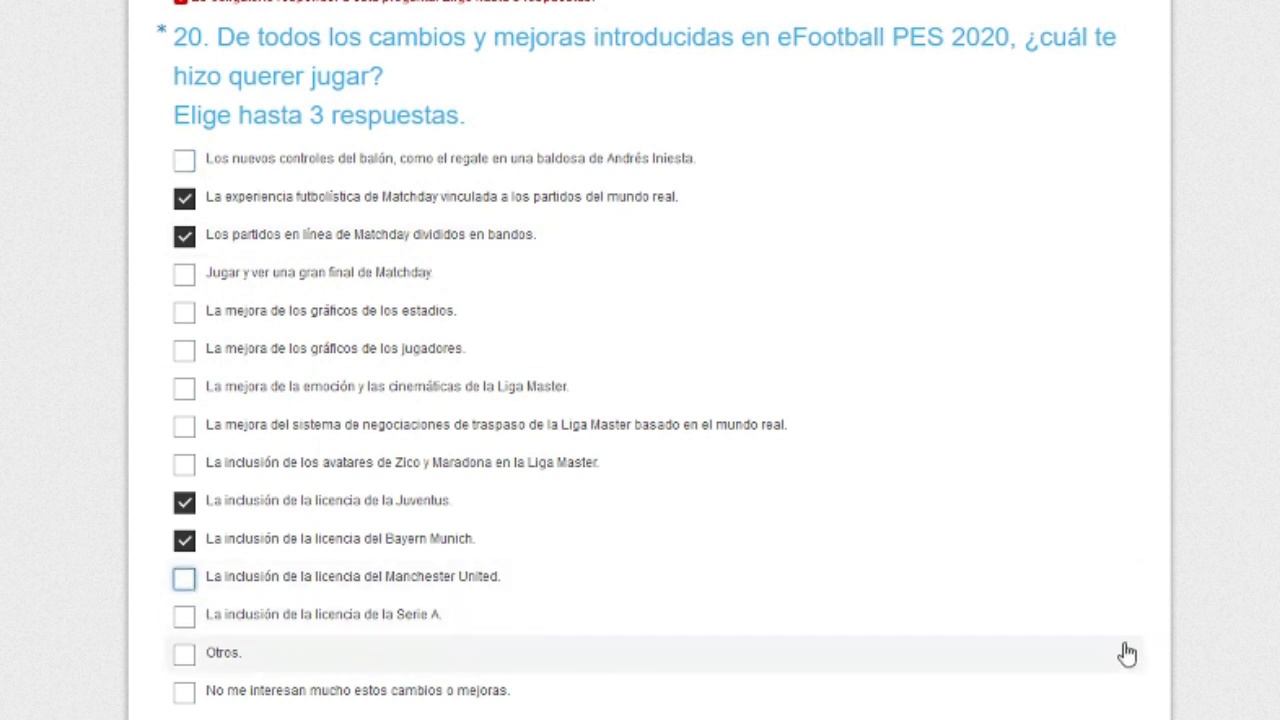
pyautogui.click(222, 535)
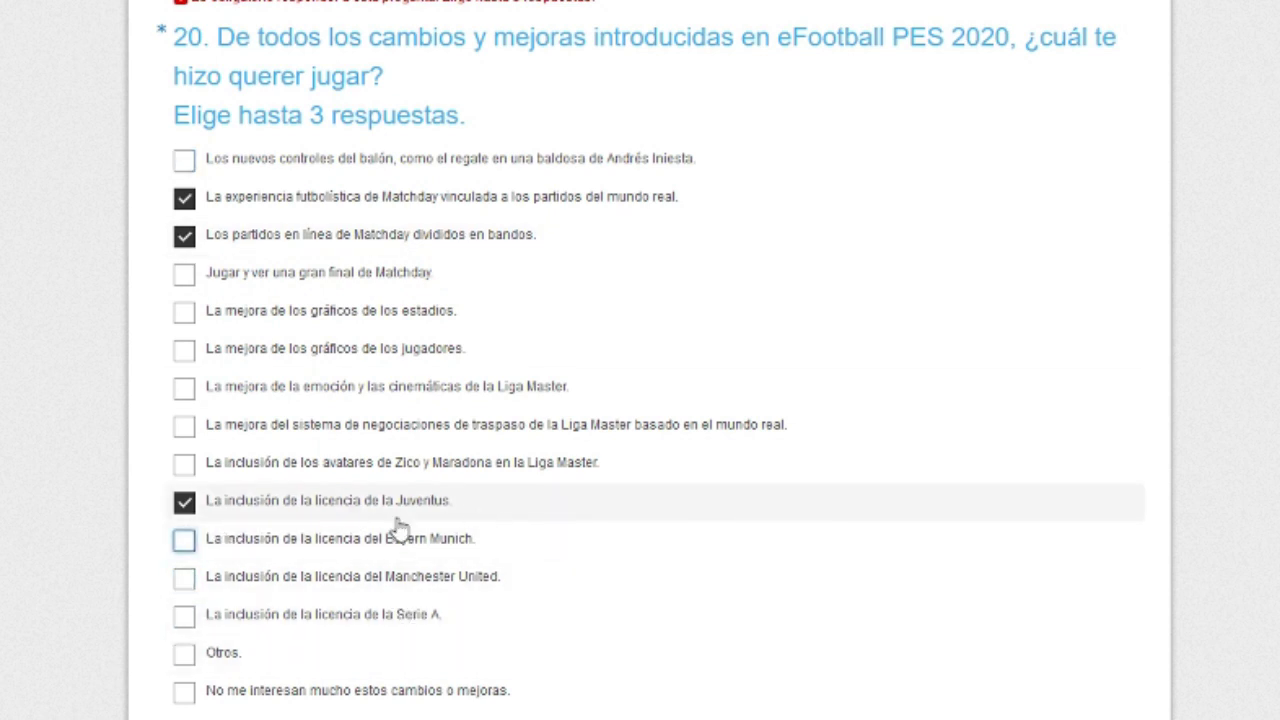
pyautogui.scroll(-7, 1103, 715)
pyautogui.scroll(-4, 1103, 715)
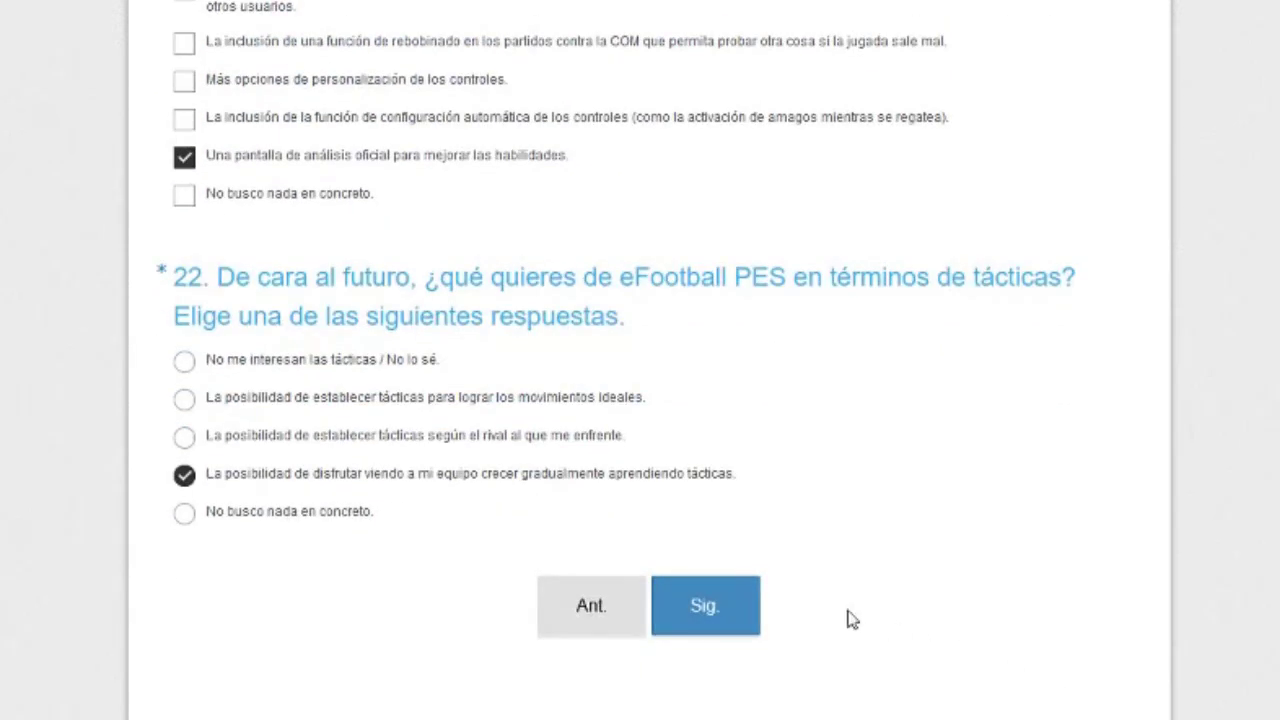
pyautogui.click(724, 612)
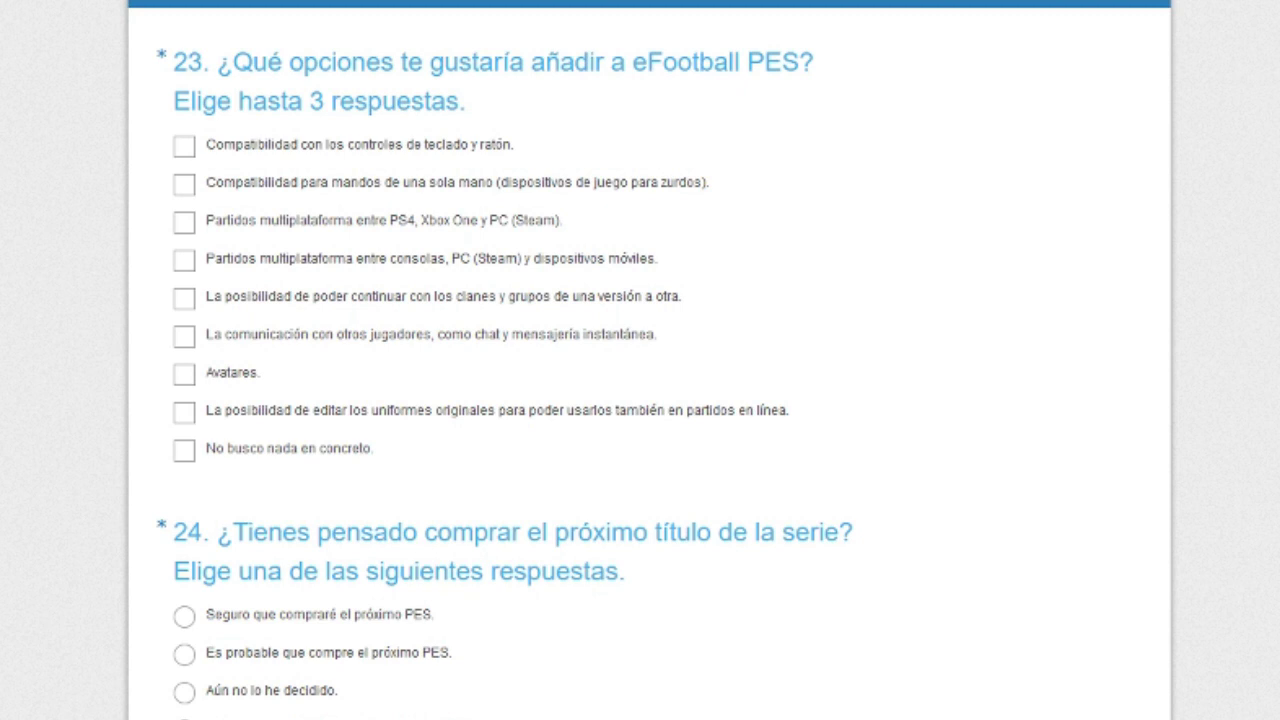
# In question 23, tick both cross-platform match options, consoles with PC and including mobile devices, and carrying clans and groups over between versions.
pyautogui.click(184, 224)
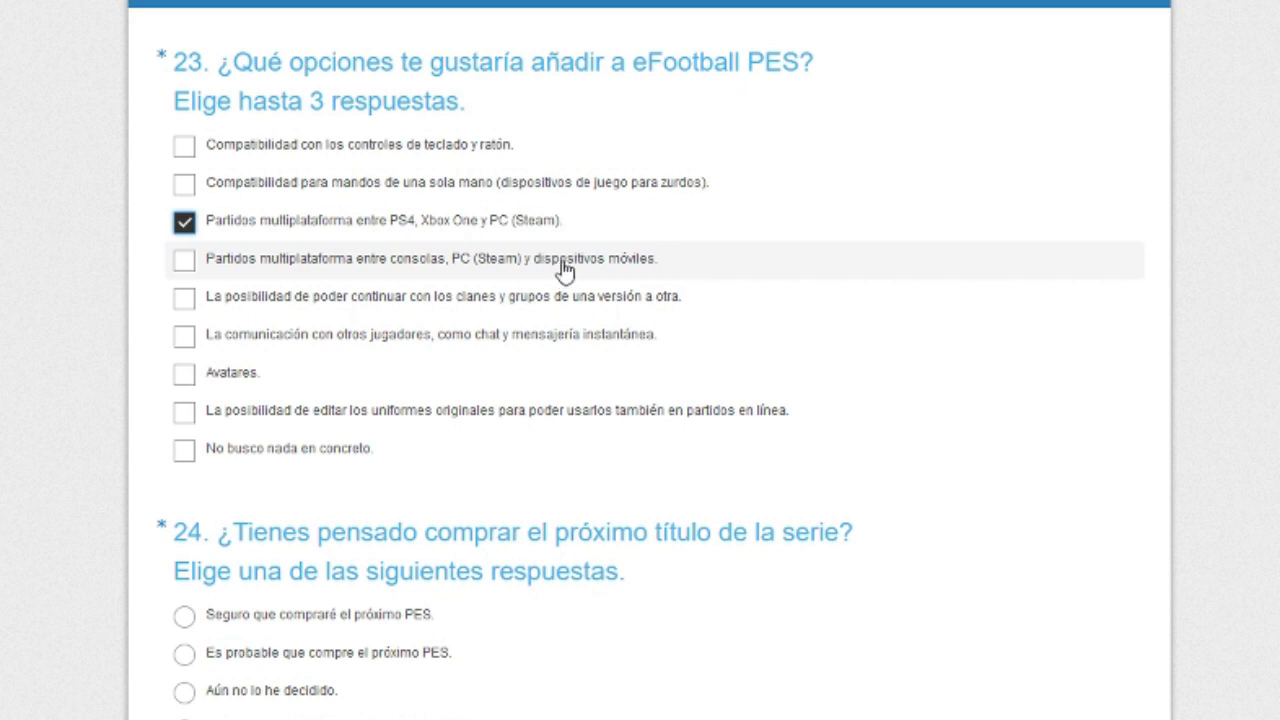
pyautogui.click(184, 259)
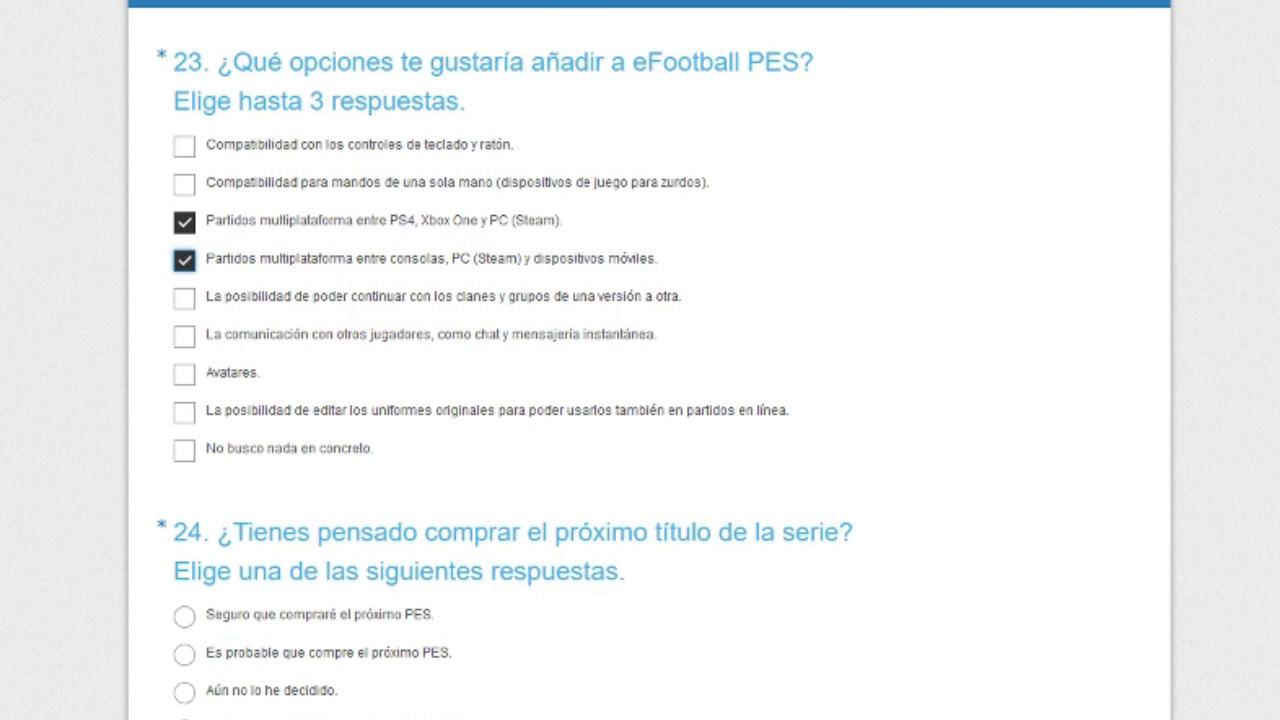
pyautogui.click(184, 300)
# Answer question 24 about buying the next title in the series with "Aún no lo he decidido".
pyautogui.scroll(-2, 40, 240)
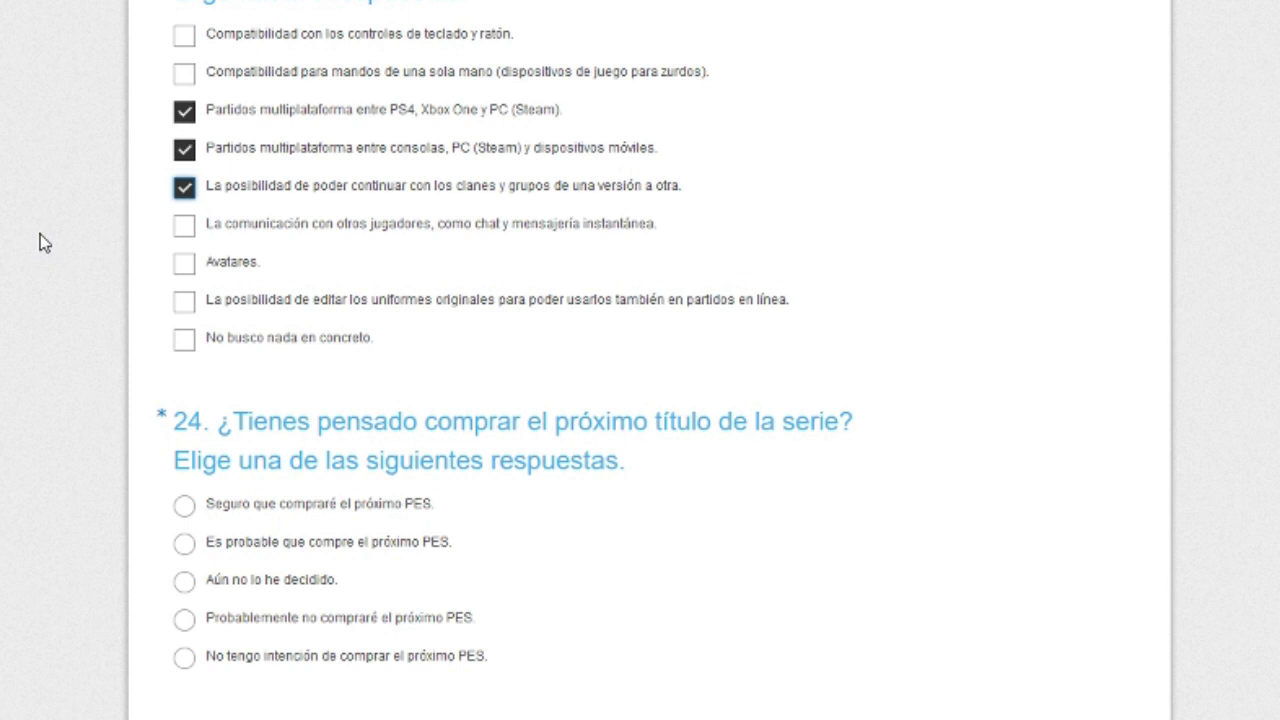
pyautogui.scroll(-2, 40, 234)
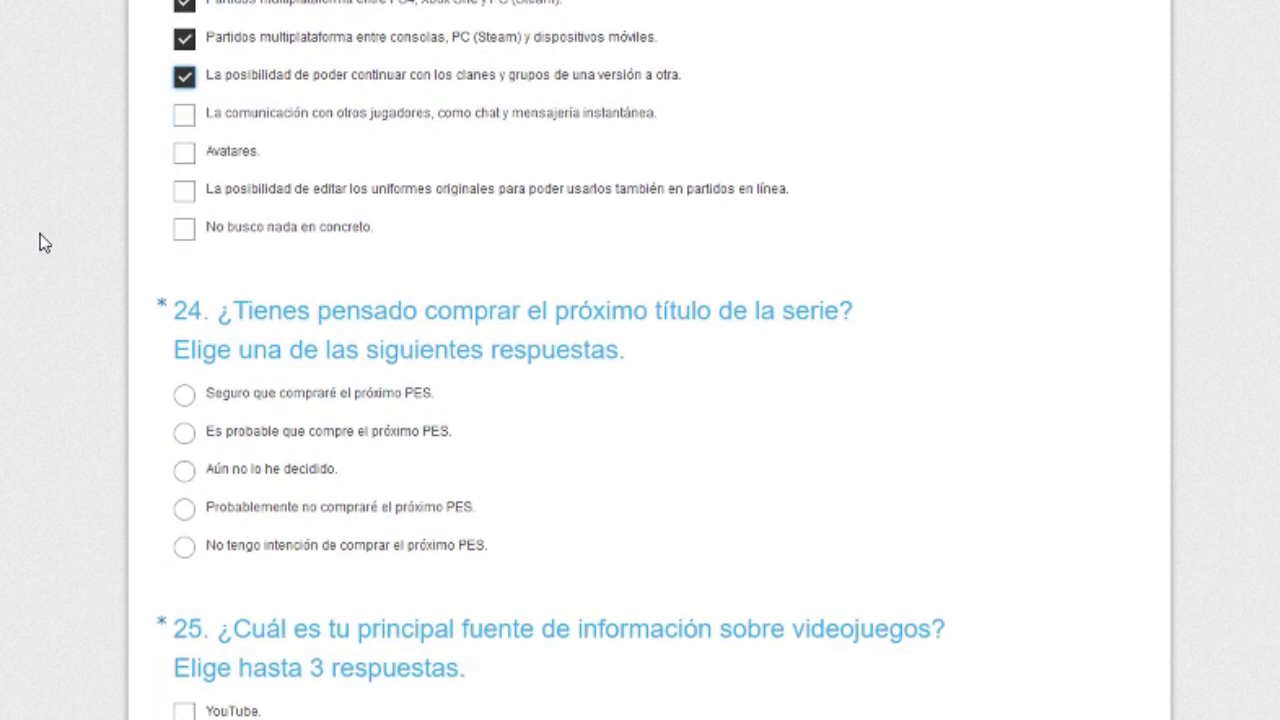
pyautogui.scroll(2, 40, 234)
pyautogui.scroll(-3, 29, 266)
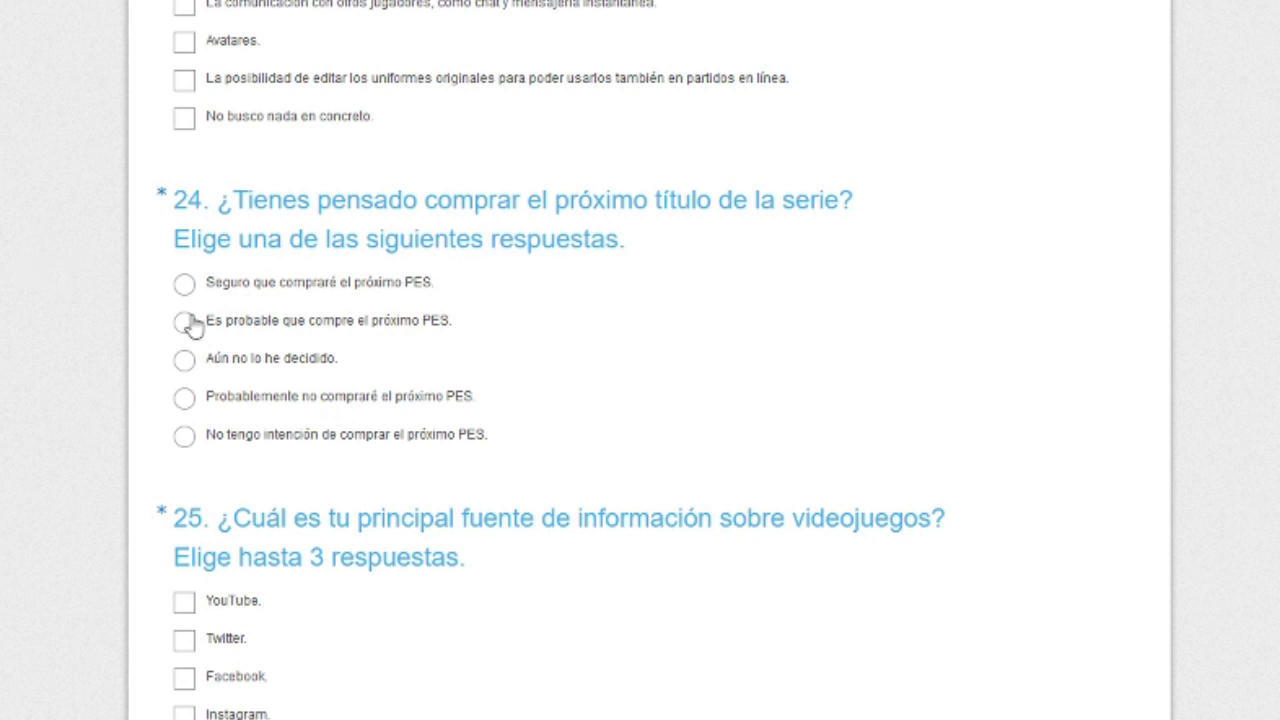
pyautogui.click(185, 362)
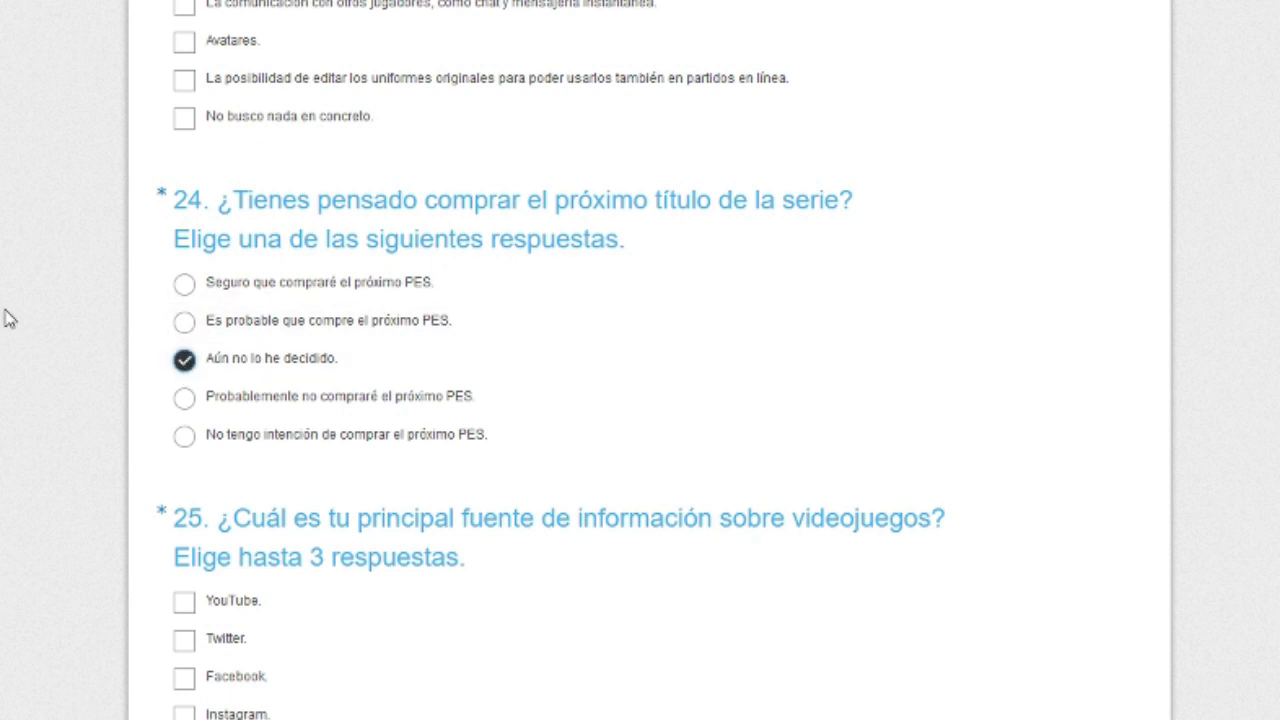
# In question 25, tick YouTube as the main source of video game information.
pyautogui.scroll(-2, 8, 318)
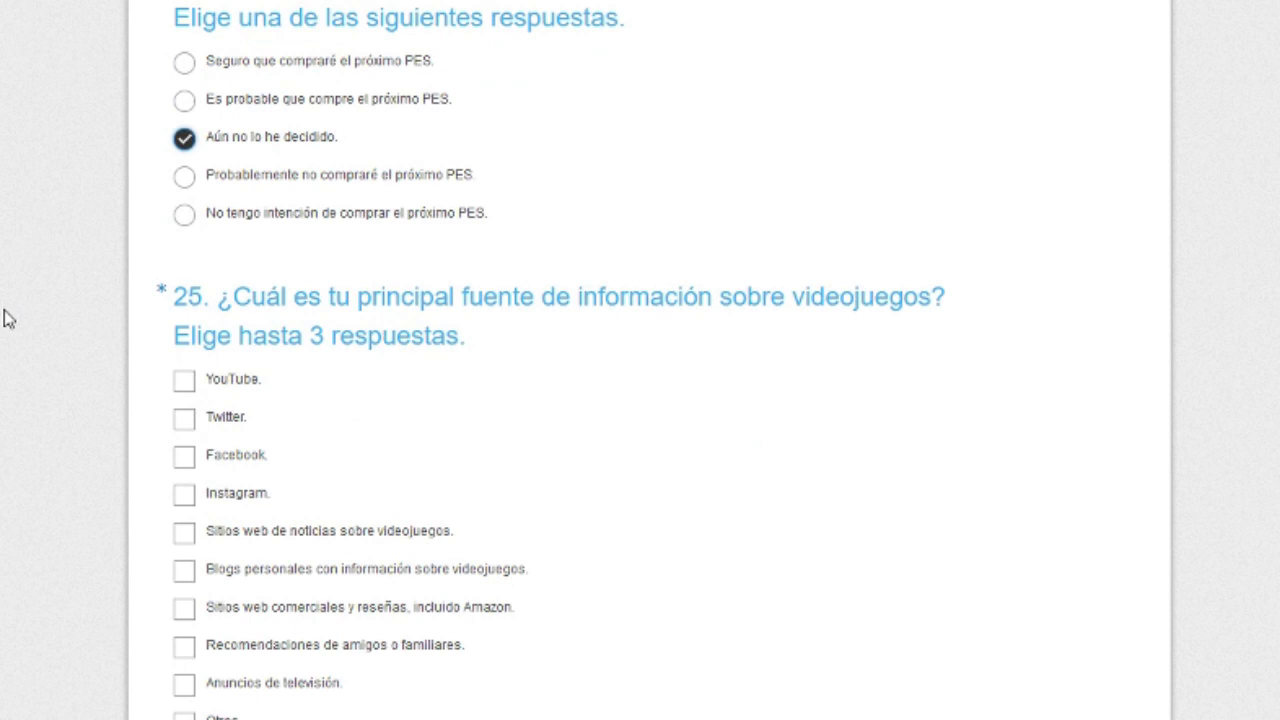
pyautogui.scroll(-1, 8, 318)
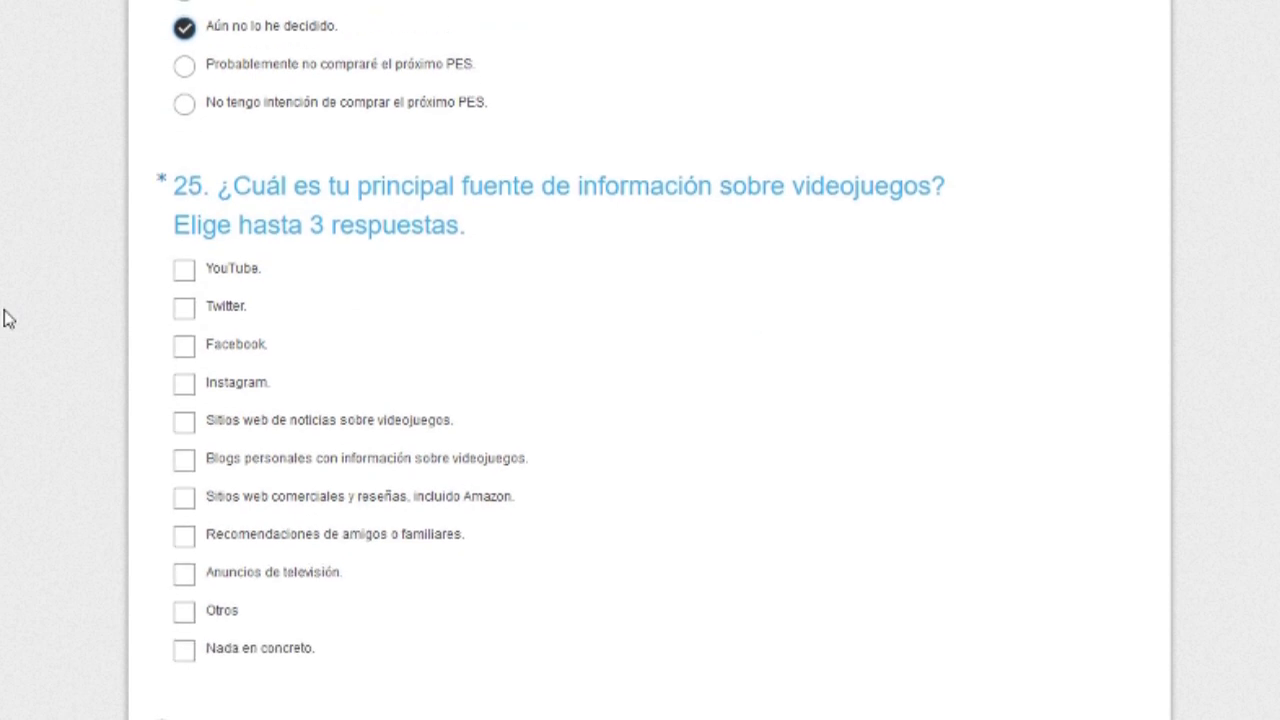
pyautogui.click(189, 272)
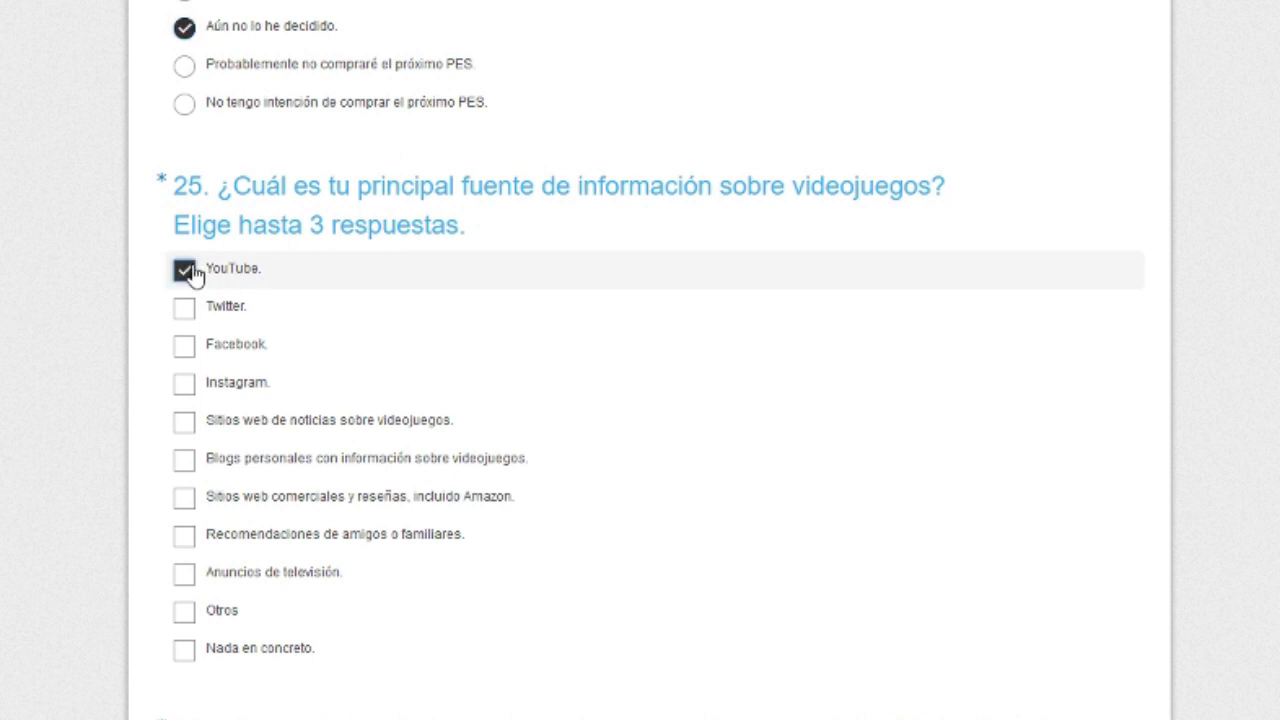
# Answer question 26 about the mobile version of eFootball PES 2020 with "No he jugado nunca".
pyautogui.scroll(-3, 195, 275)
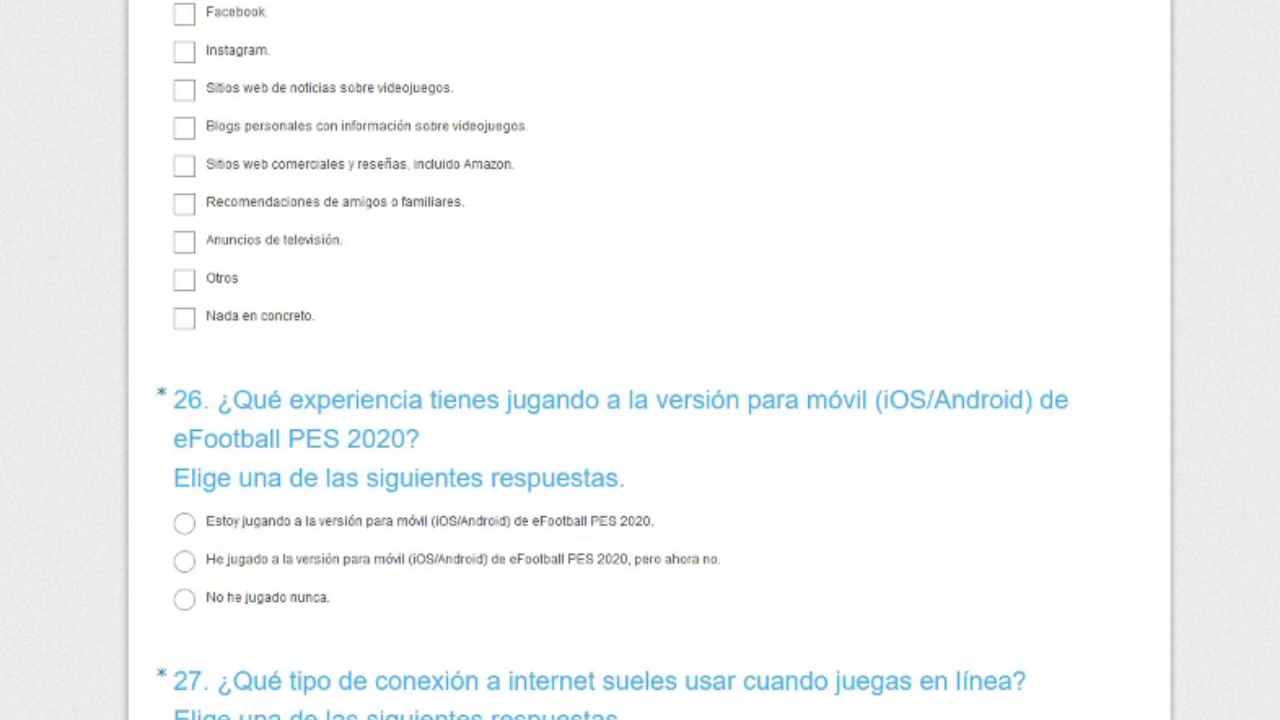
pyautogui.scroll(-2, 12, 383)
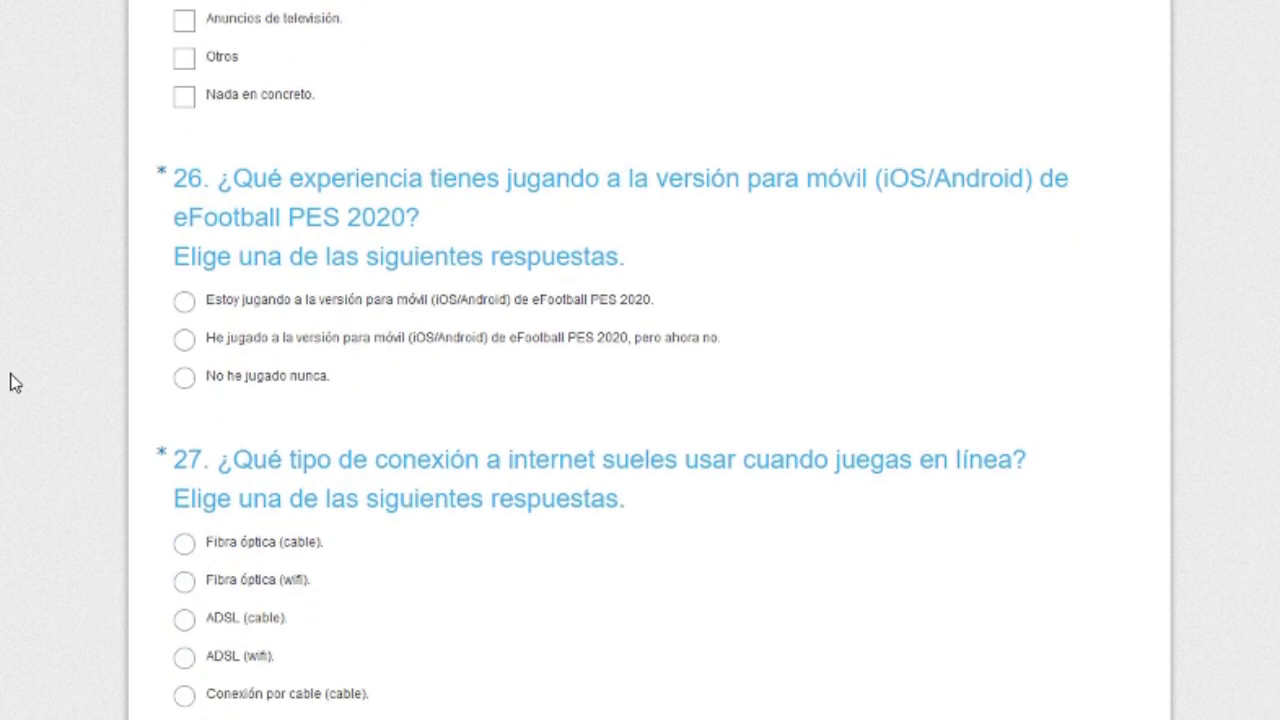
pyautogui.click(196, 380)
# Answer question 27 with "Fibra óptica (cable)" as the internet connection used for online play, and continue to the following page.
pyautogui.scroll(-2, 5, 384)
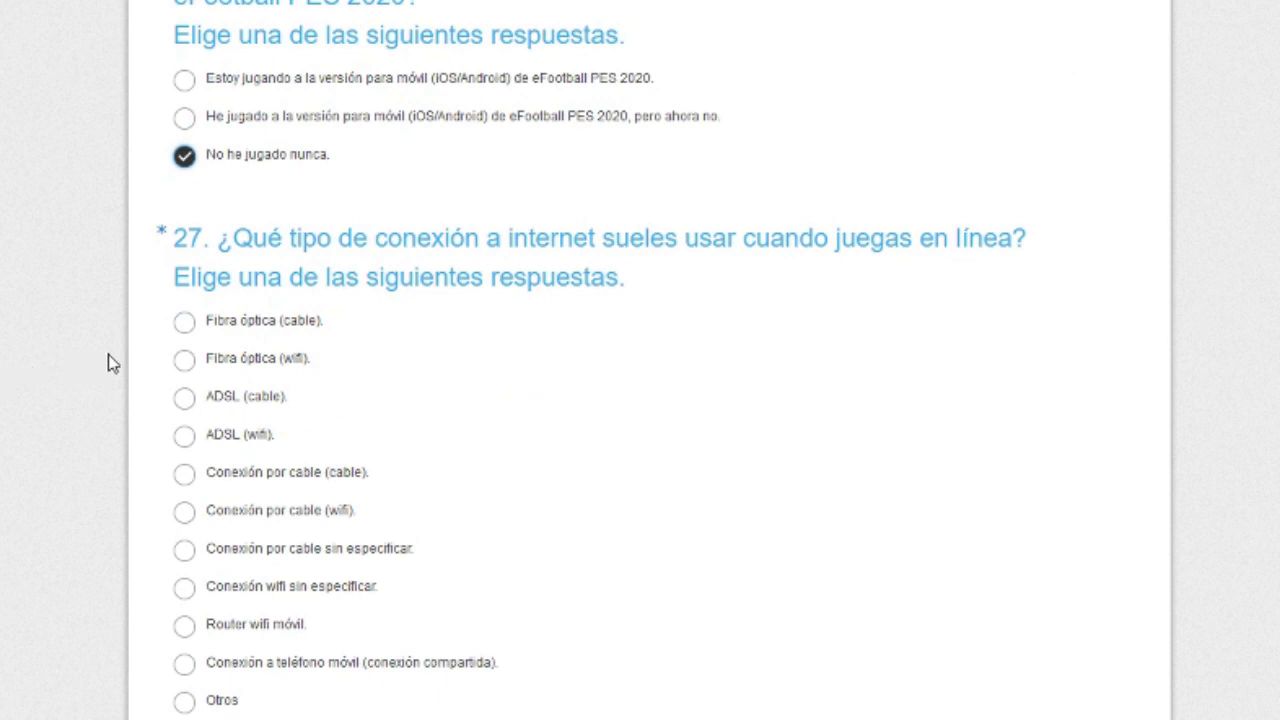
pyautogui.click(185, 323)
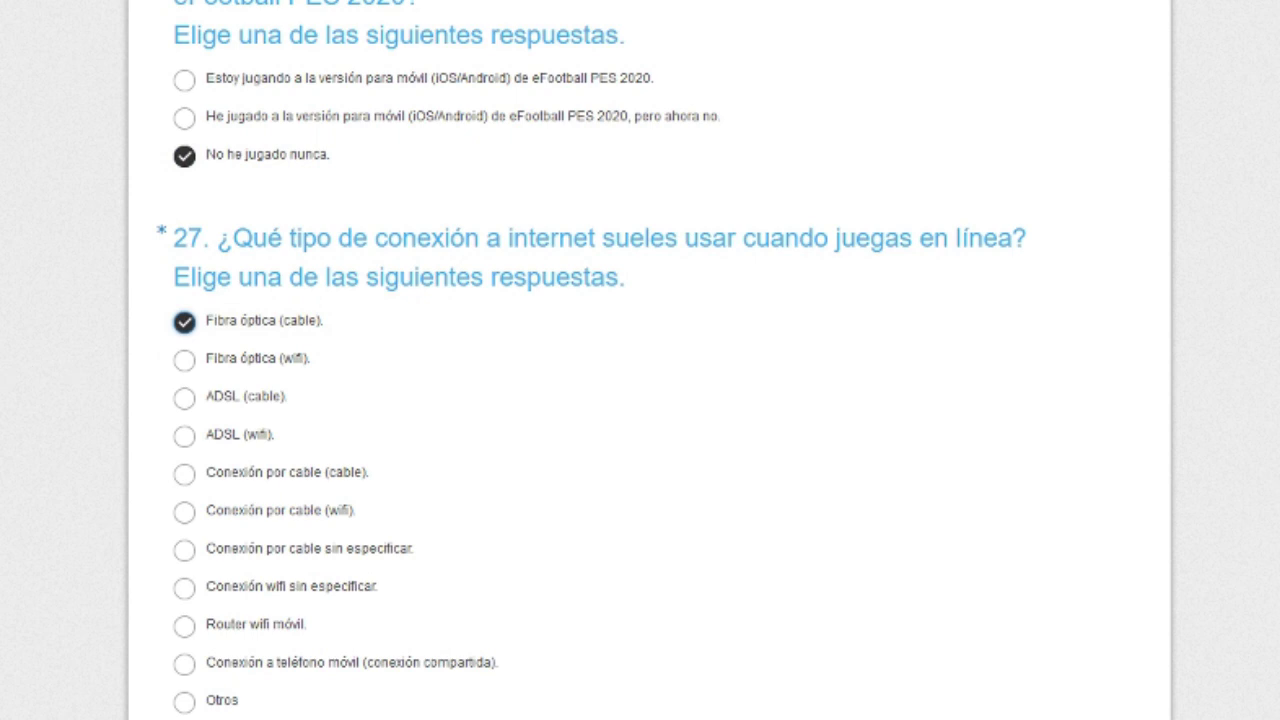
pyautogui.scroll(-1, 837, 620)
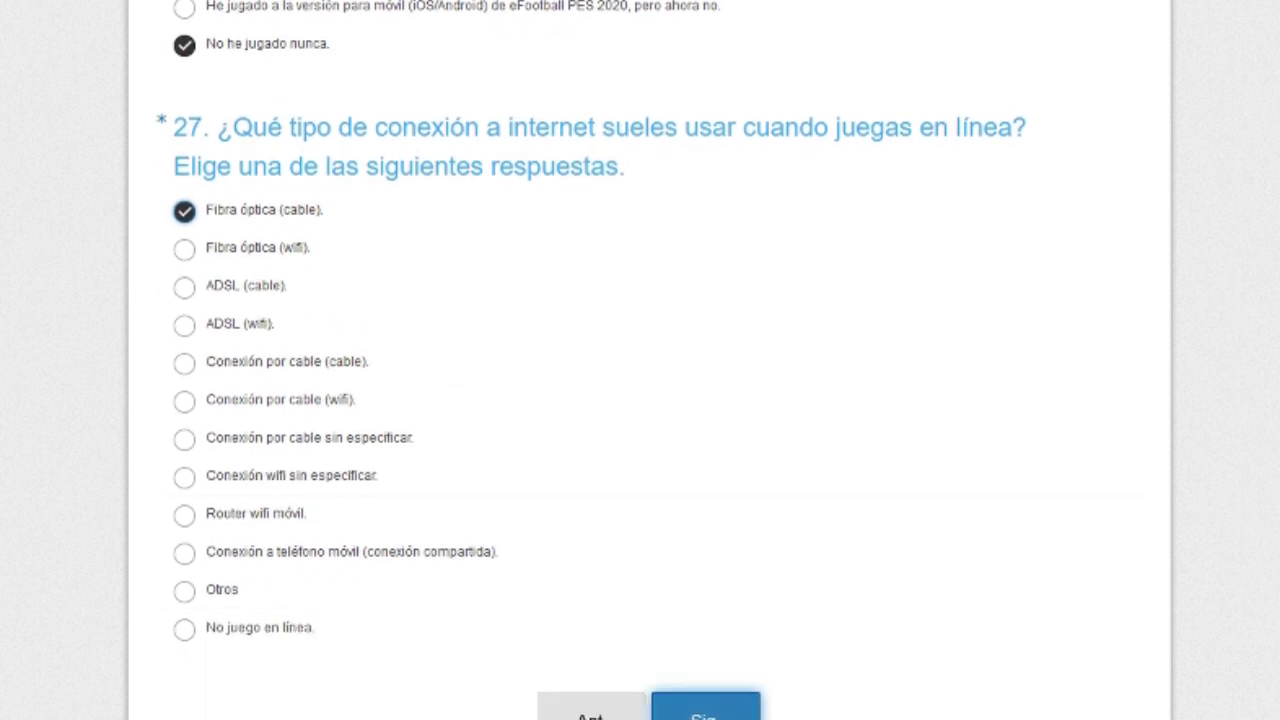
pyautogui.click(705, 705)
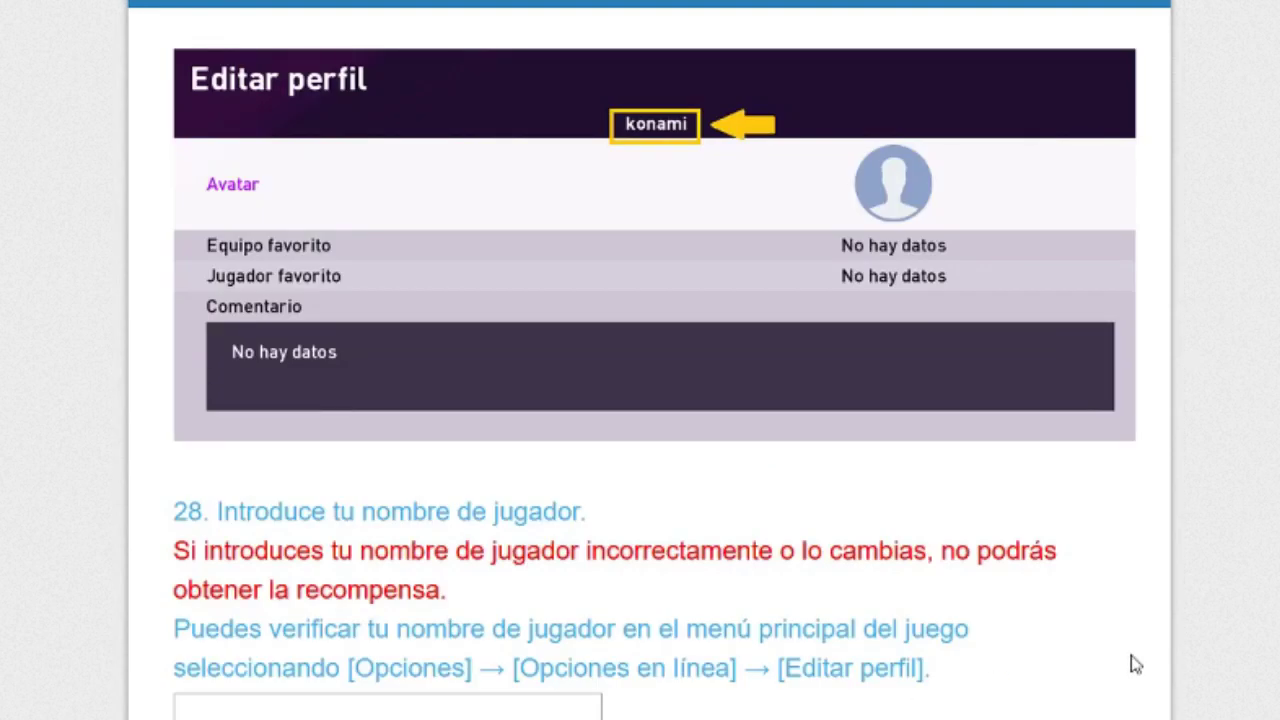
pyautogui.scroll(-2, 1135, 665)
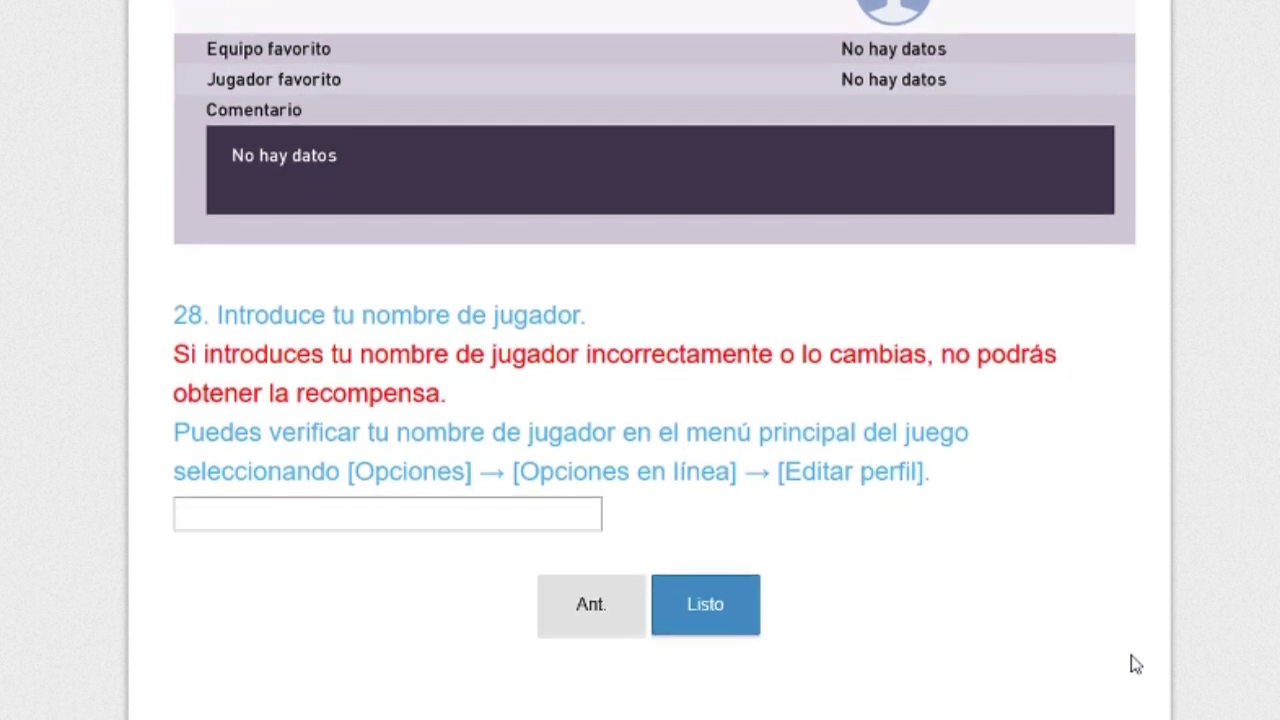
pyautogui.scroll(1, 1135, 665)
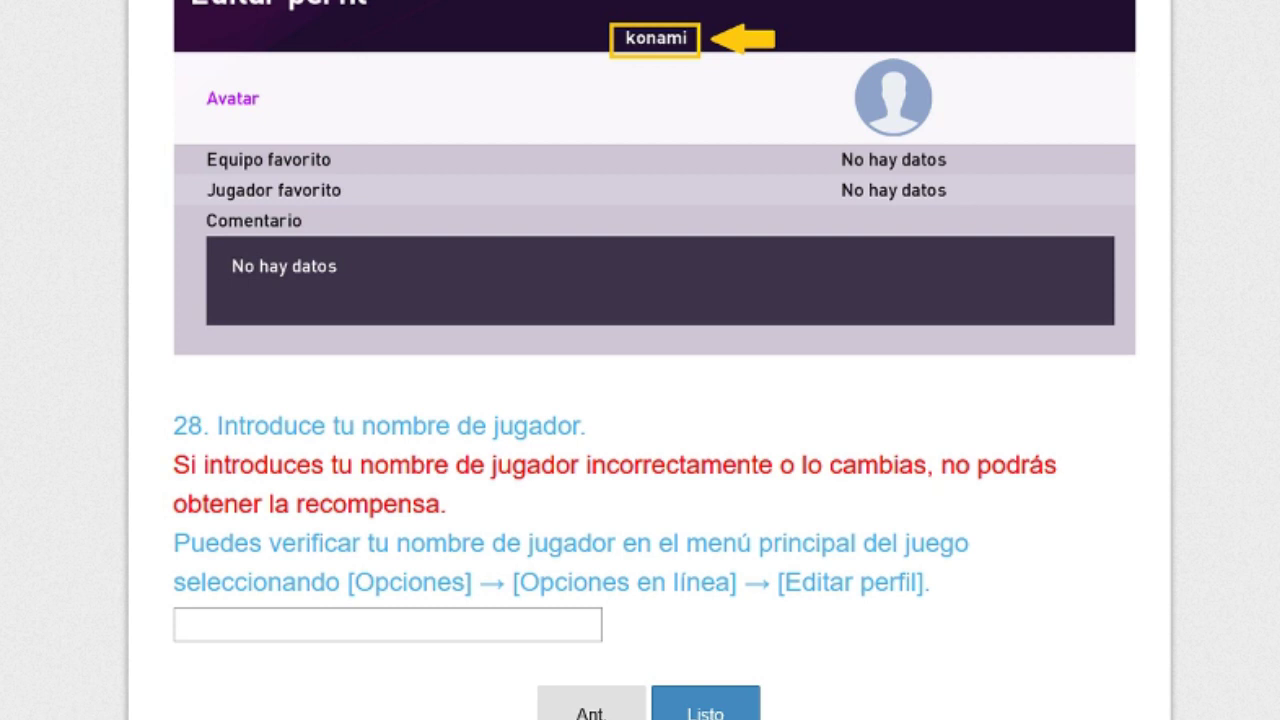
pyautogui.scroll(1, 655, 360)
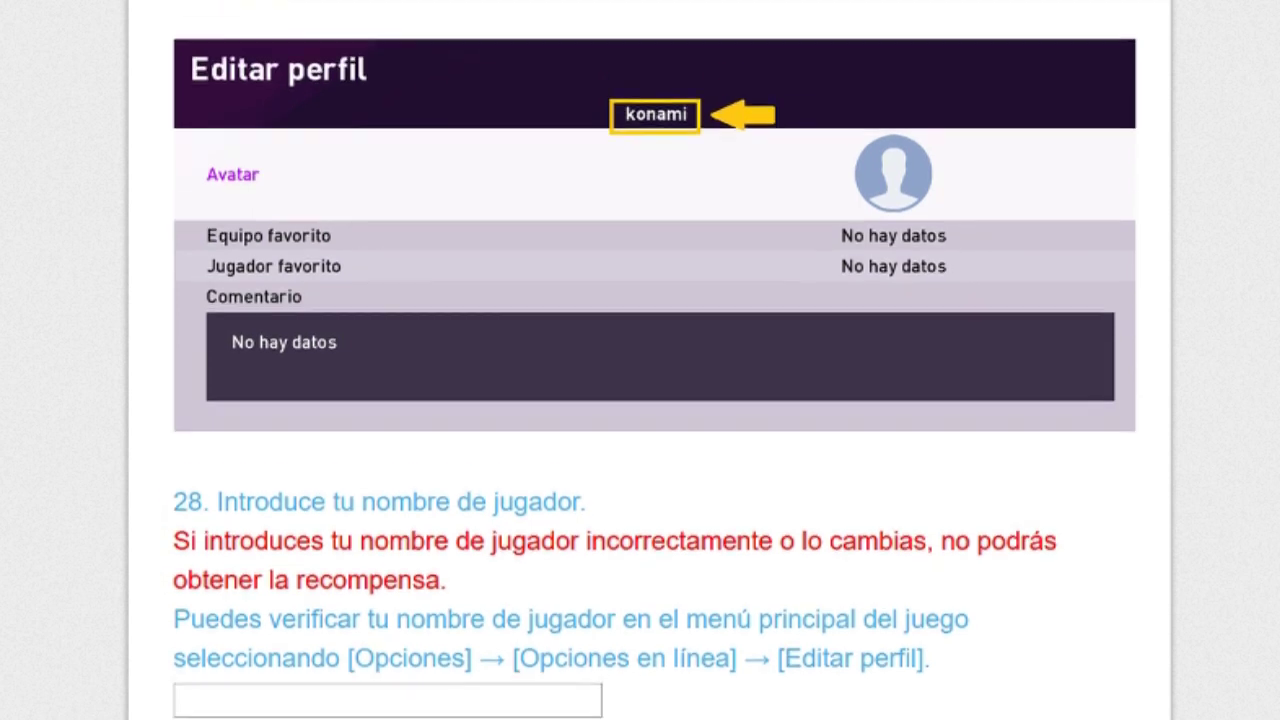